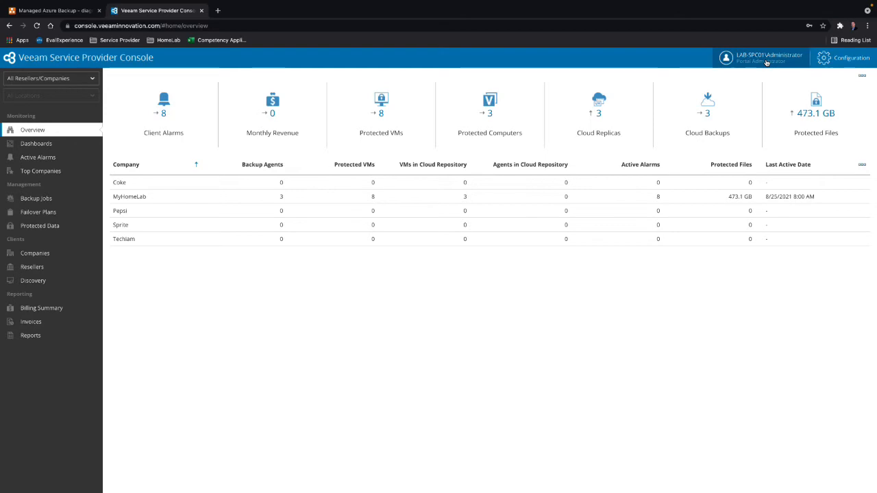
- Start a new client company named NTT and fill in the contact's email address
click(36, 260)
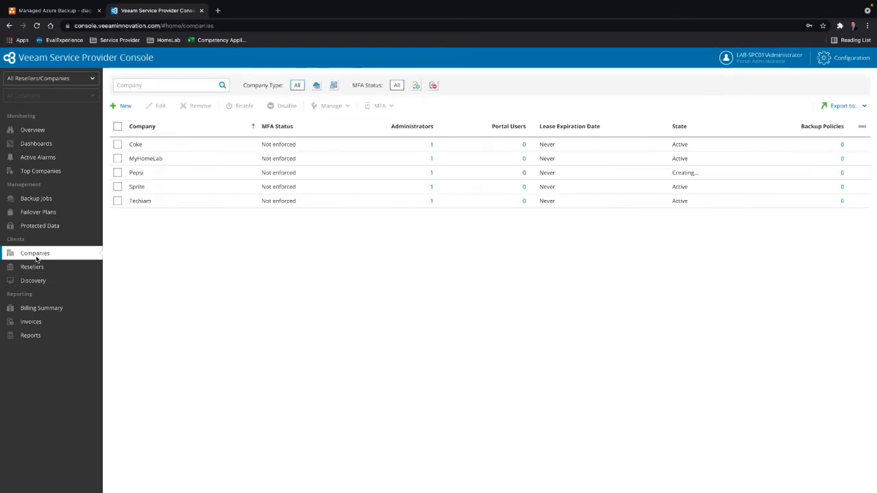
click(122, 106)
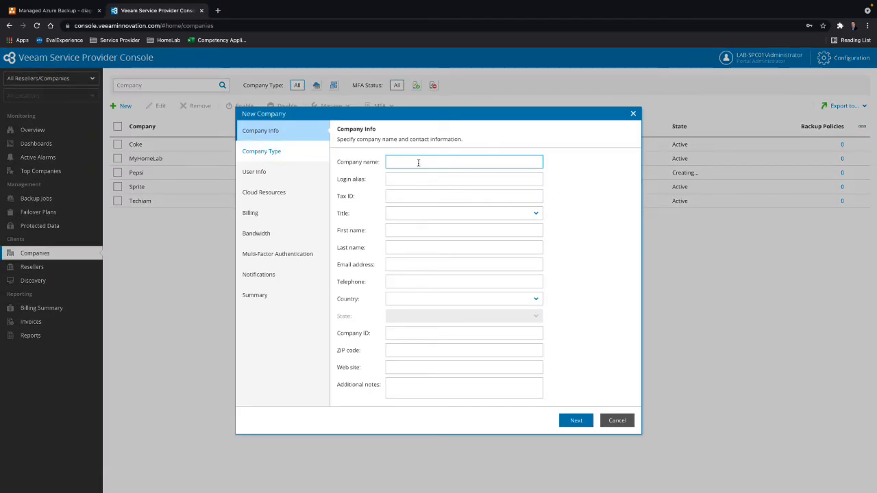
text(NTT)
click(409, 268)
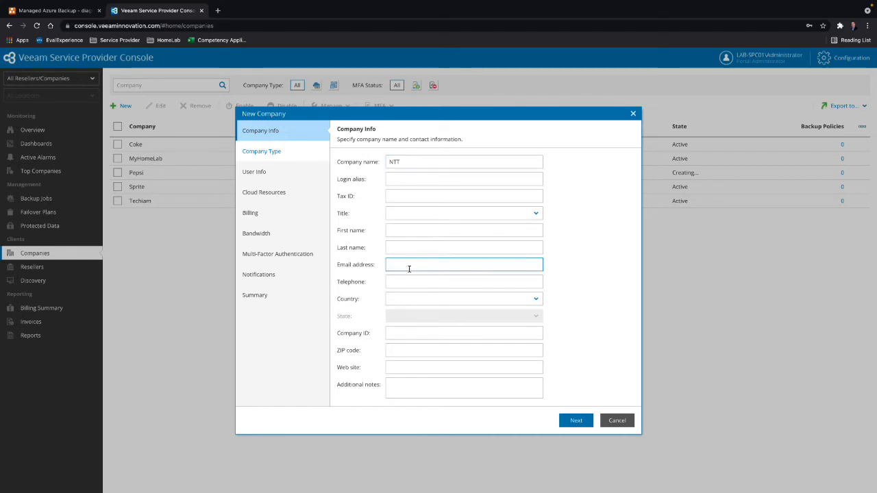
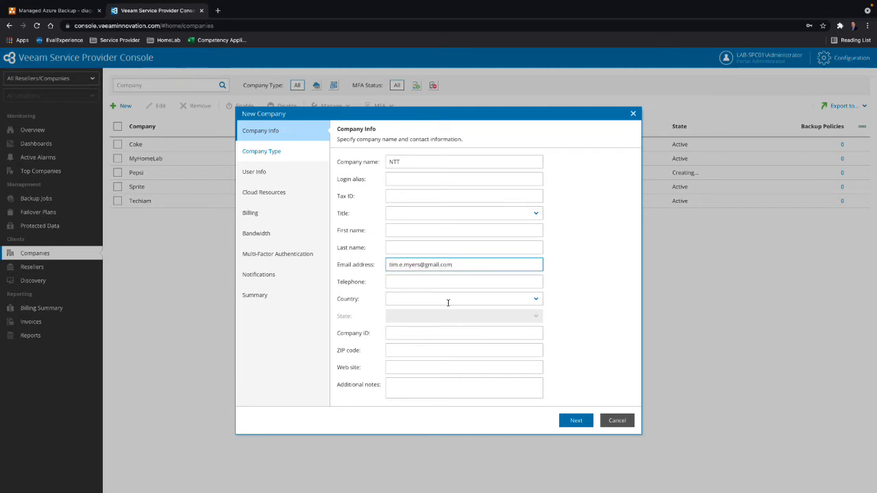
click(576, 420)
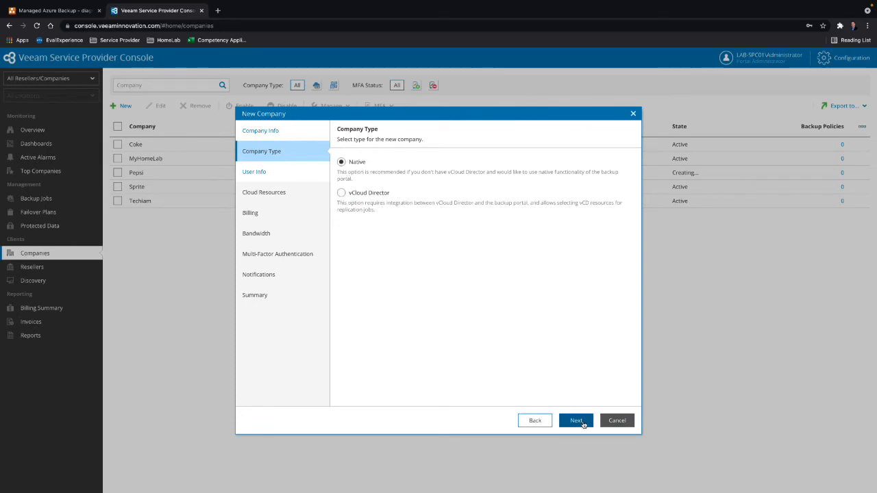
- Keep the Native company type, then enter ntt-admin as the portal username with the account password and its confirmation
click(576, 420)
click(452, 165)
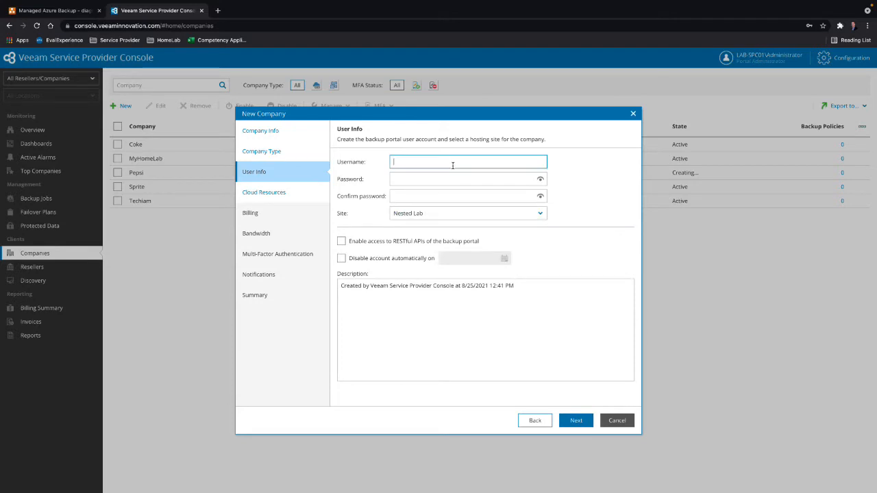
text(ntt-admin)
key(Tab)
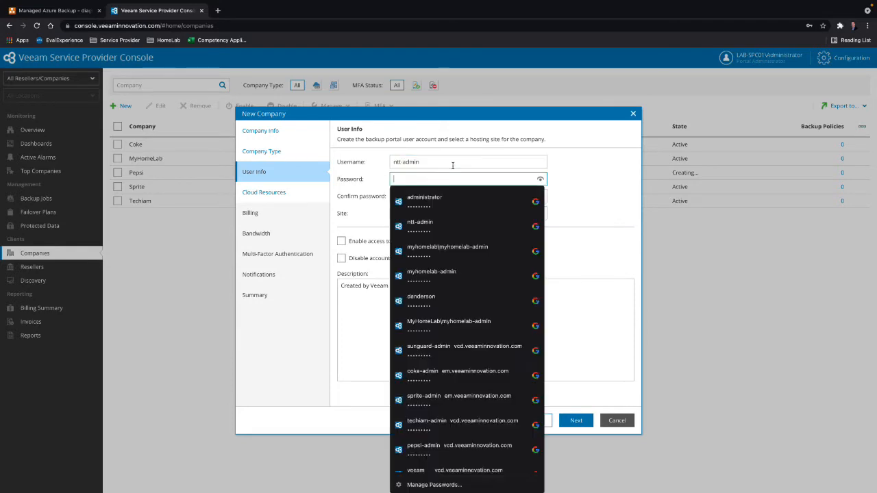
text(*********)
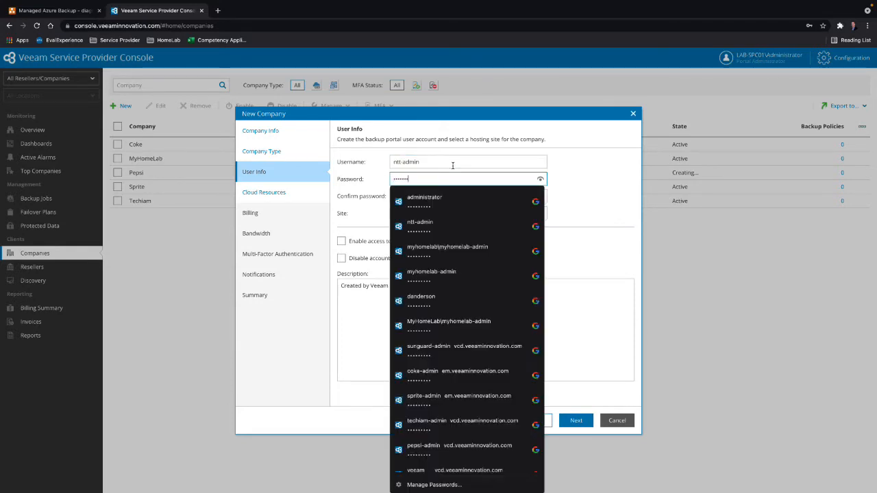
key(Tab)
text(**)
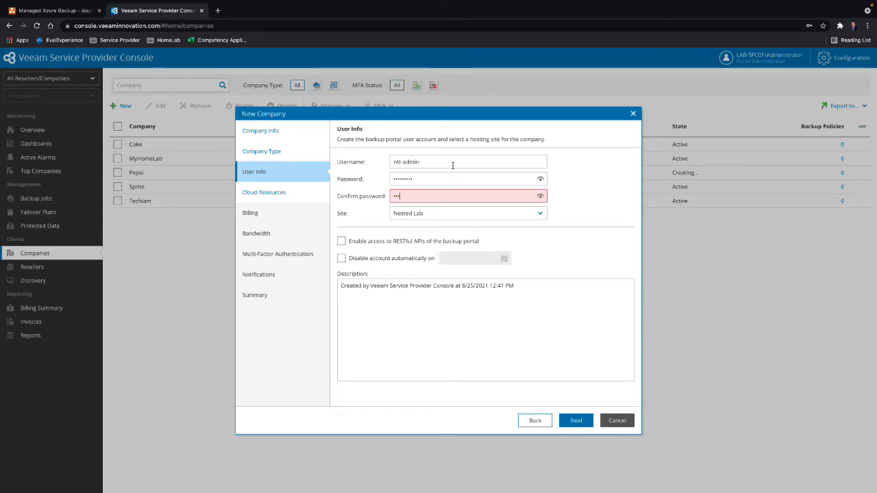
text(***)
- Enable access to the backup portal's RESTful APIs and correct the confirm password entry to match the account password
click(403, 241)
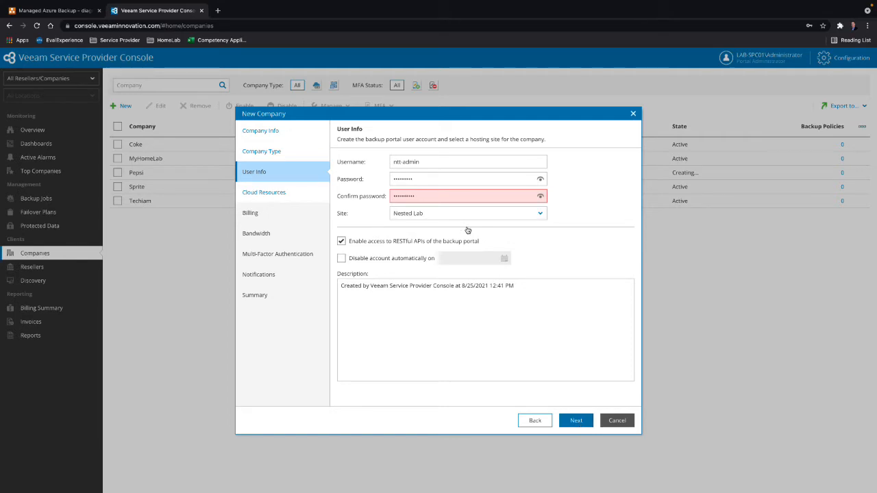
click(540, 196)
click(540, 196)
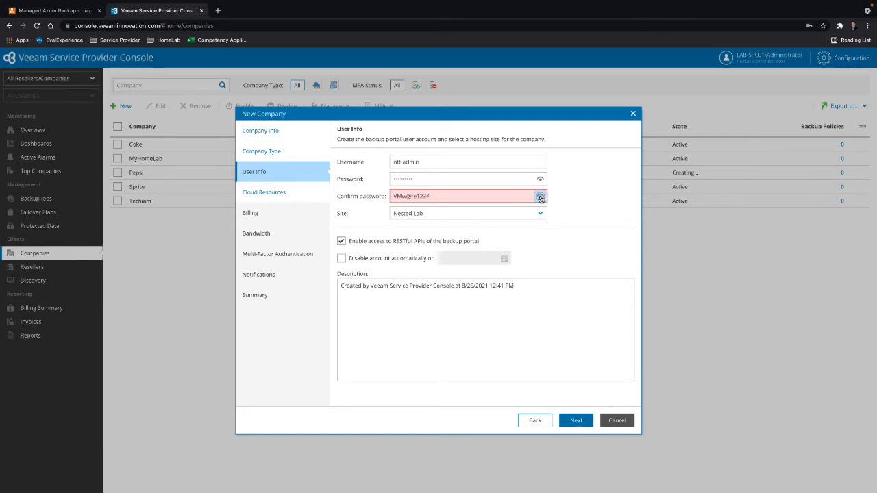
click(470, 194)
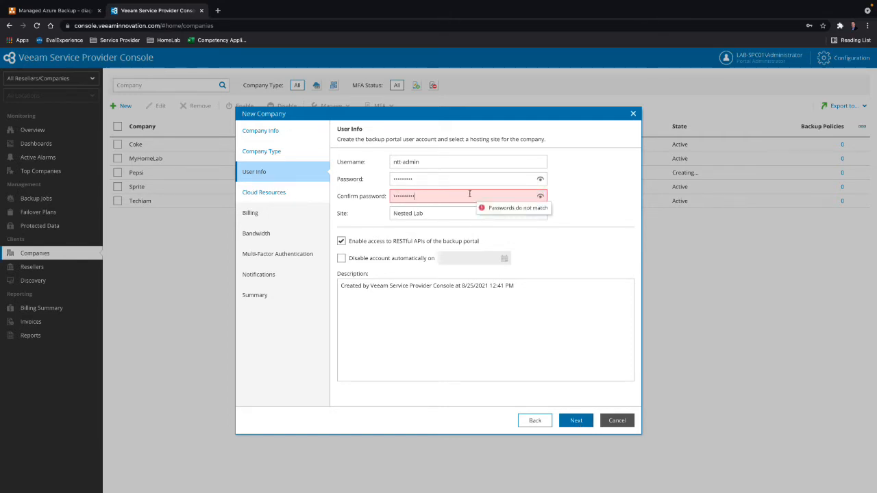
key(BackSpace)
click(576, 419)
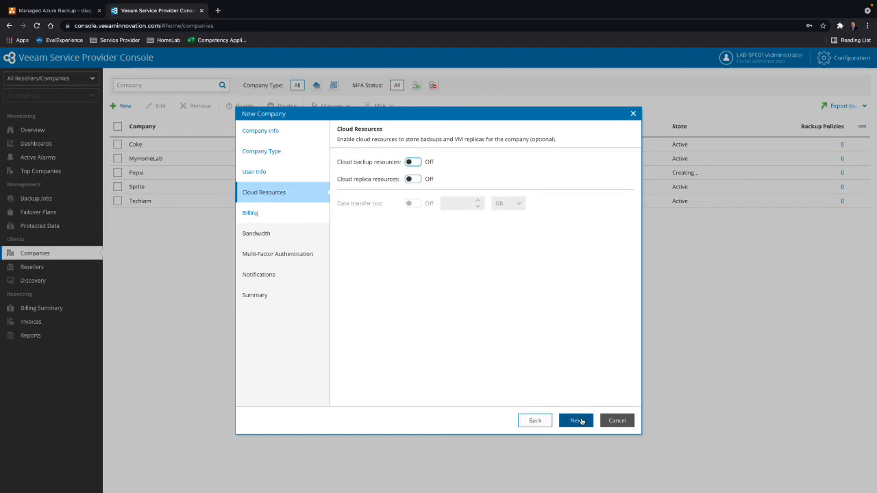
- Leave cloud resources off, choose the Default subscription plan, and accept the default bandwidth and multi-factor authentication settings
click(580, 420)
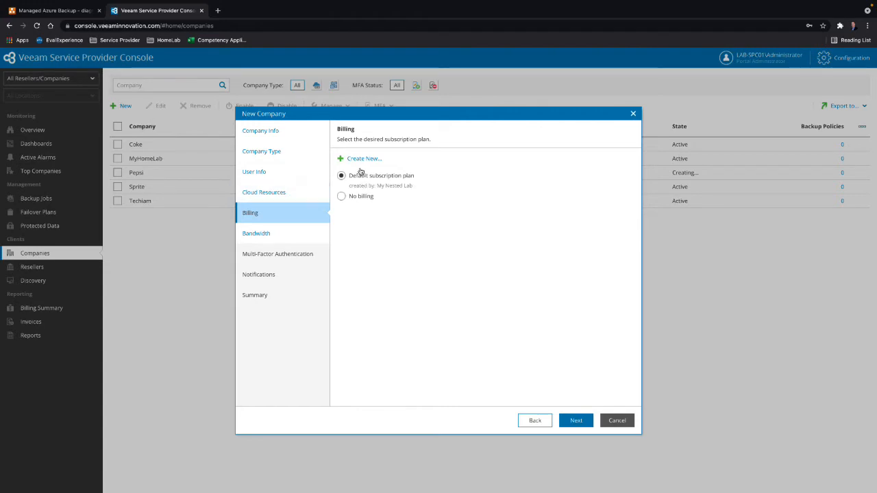
click(341, 196)
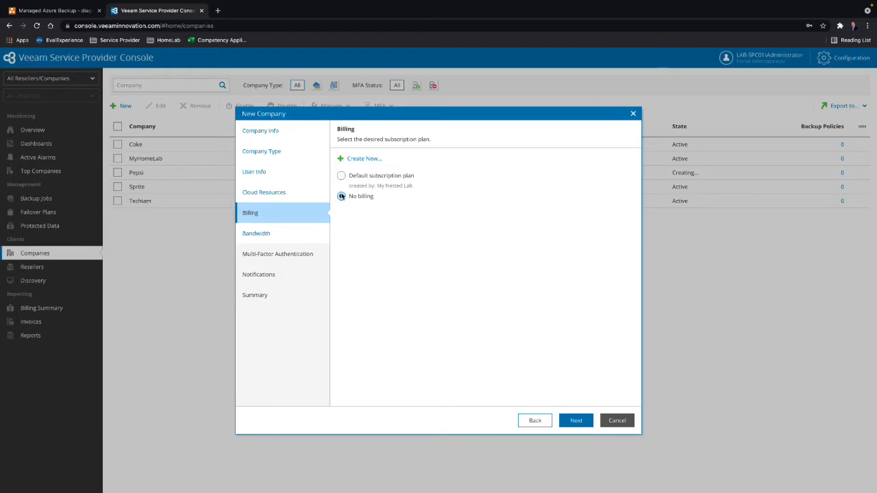
click(341, 176)
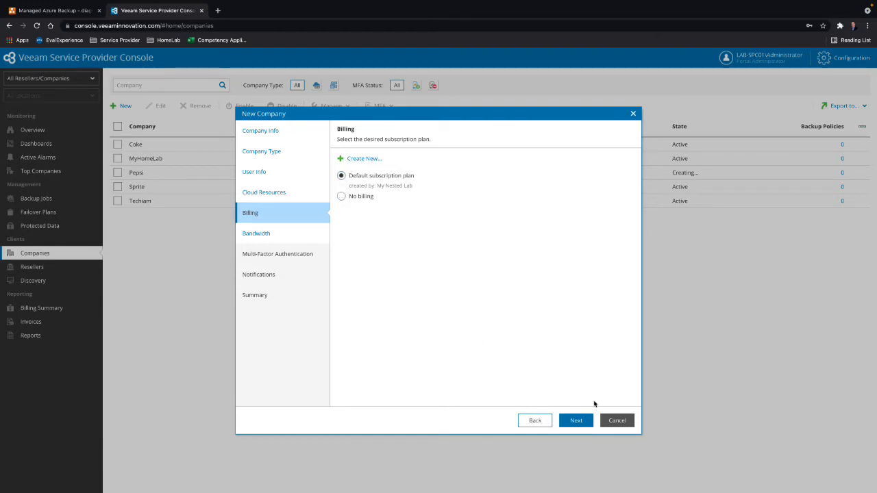
click(580, 421)
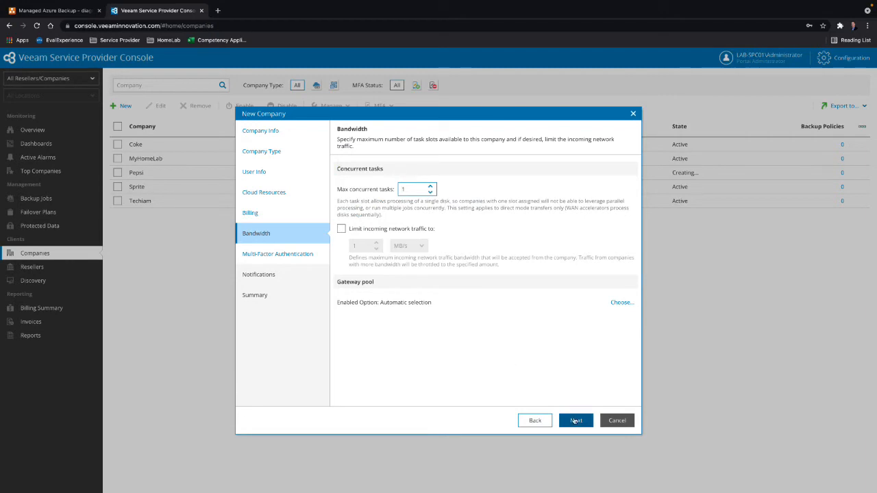
click(575, 421)
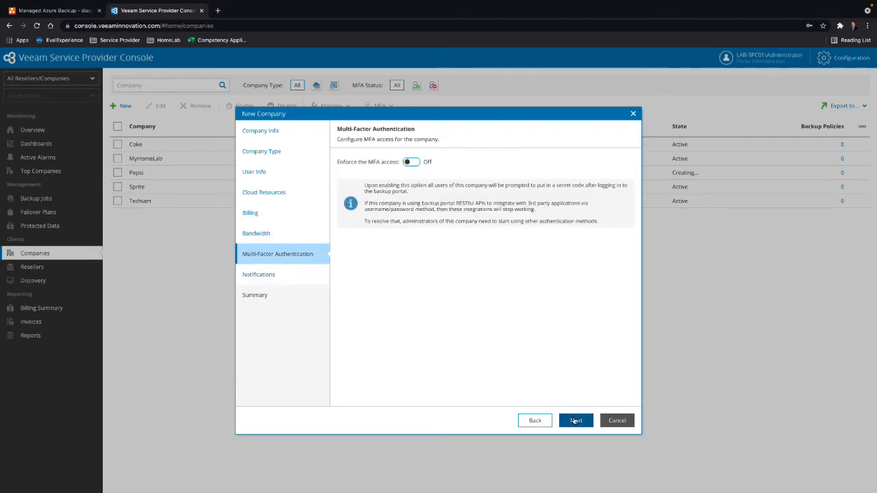
click(575, 420)
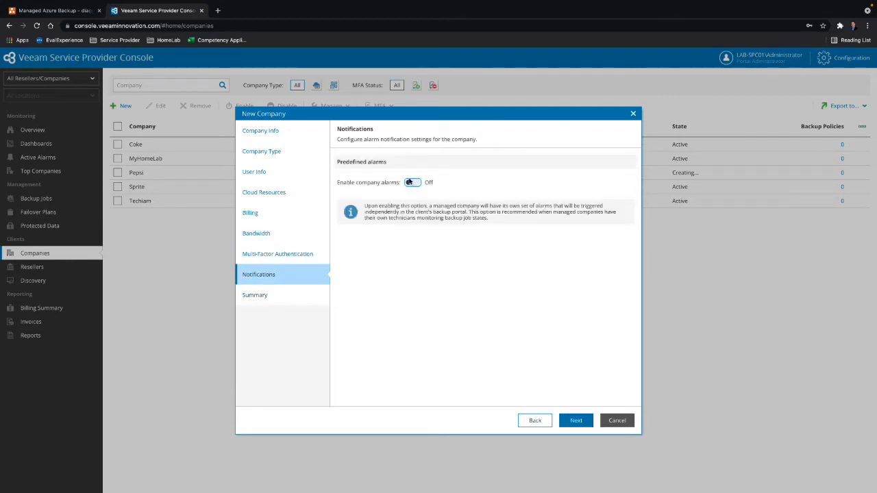
- Enable company alarms and finish creating the company with the welcome email notification sent to the client
click(413, 182)
click(576, 420)
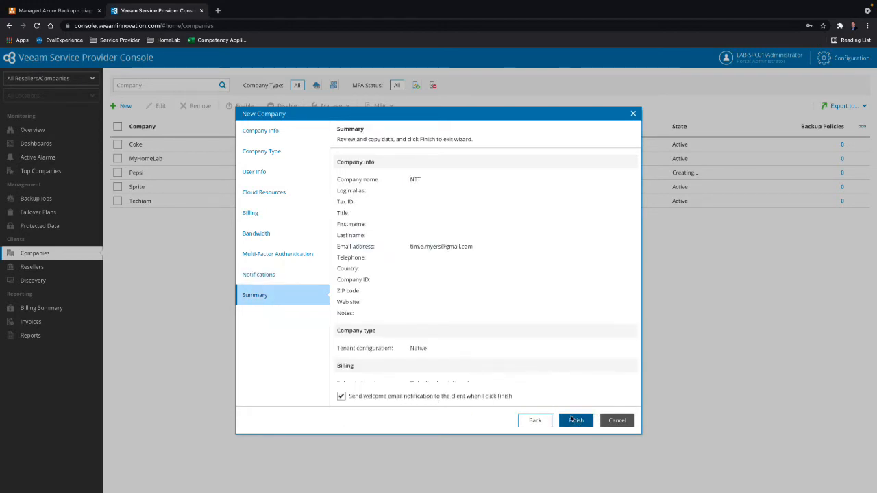
click(574, 420)
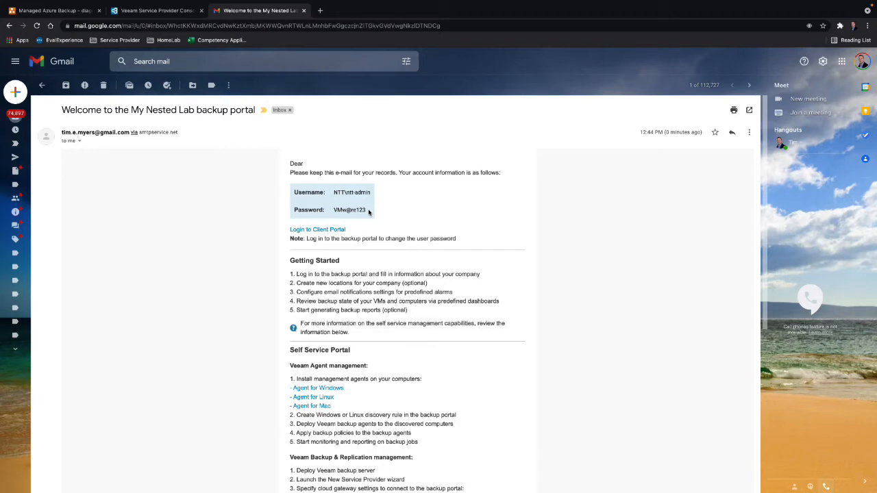
- Review the welcome email in Gmail for the self-service portal instructions and the cloud gateway address
scroll(374, 255, down, 3)
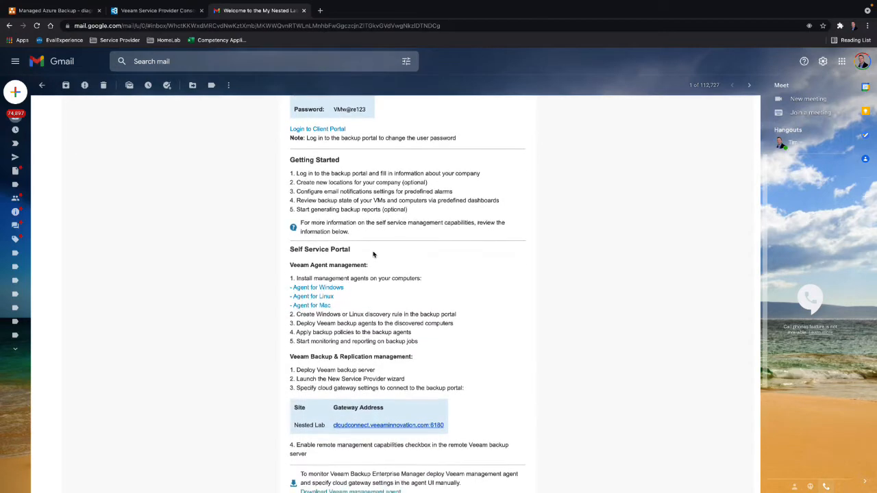
scroll(374, 255, down, 1)
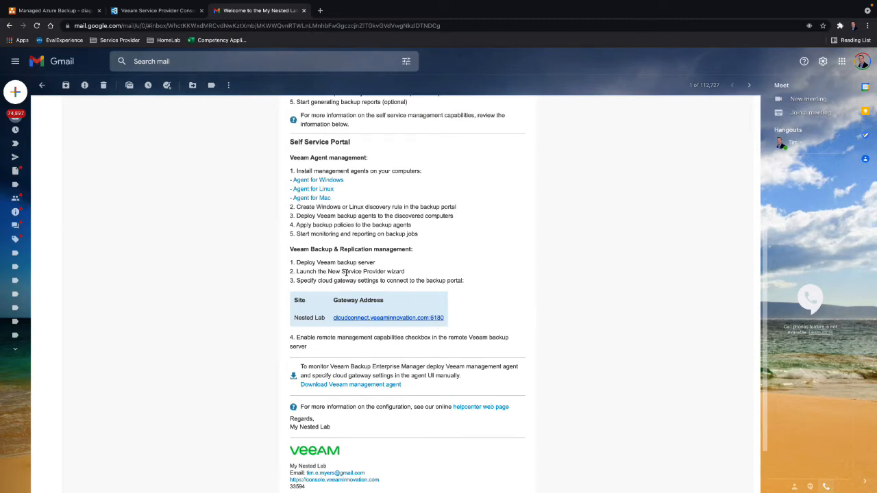
scroll(367, 218, up, 3)
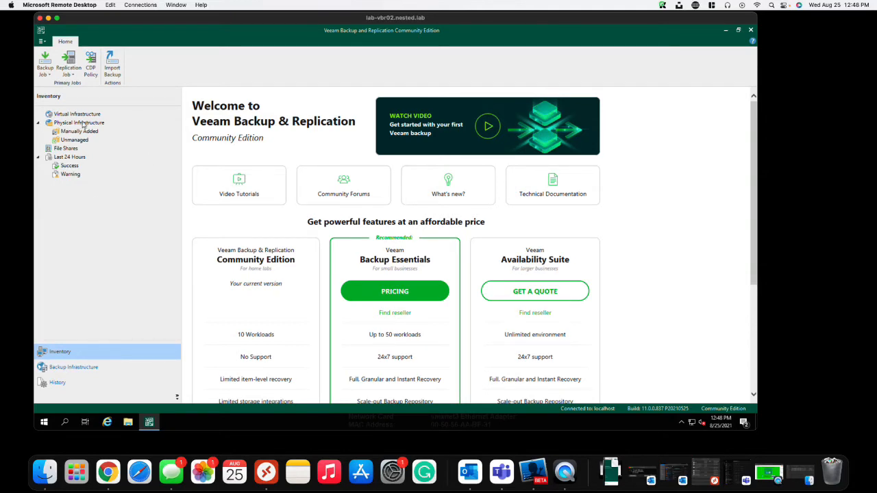
- In Veeam Backup & Replication, add the service provider cloudconnect.veeaminnovation.com and allow it to manage this installation
click(92, 368)
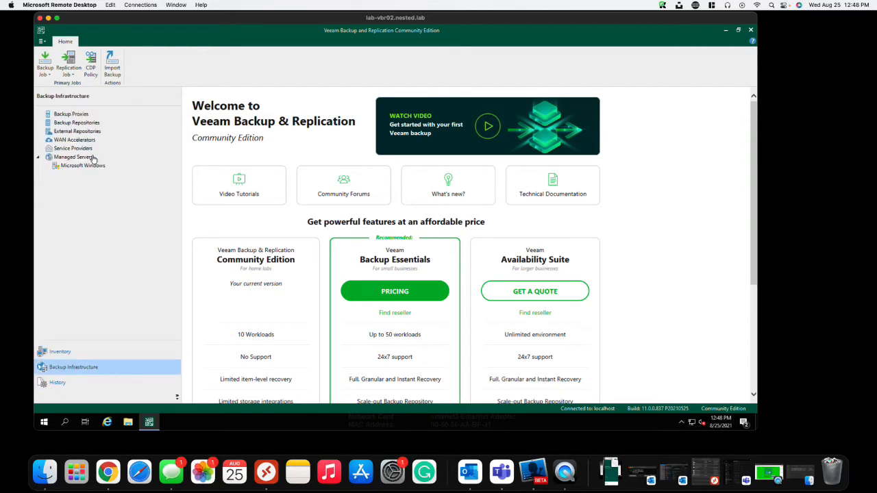
click(70, 150)
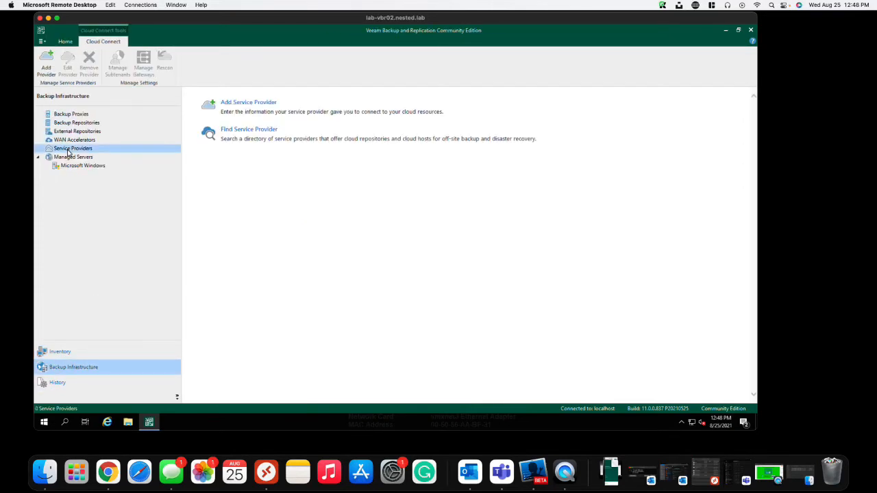
click(248, 104)
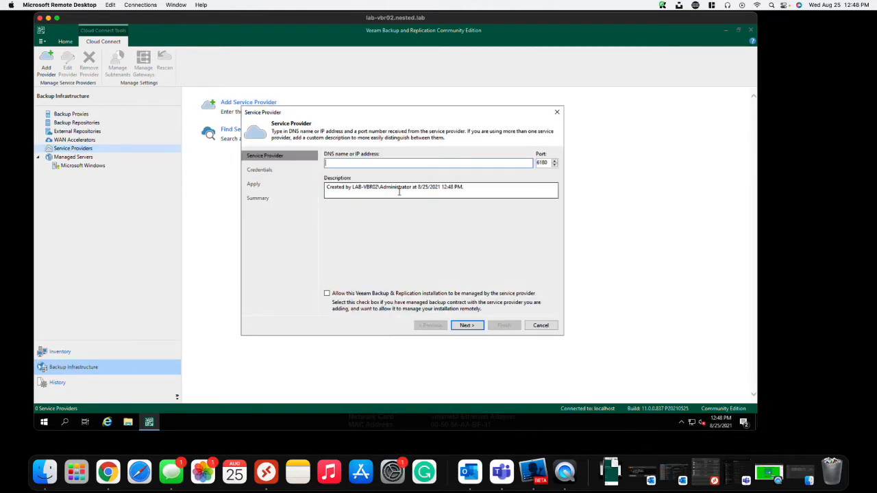
text(cloudsonnect.veeam)
text(innovation.com)
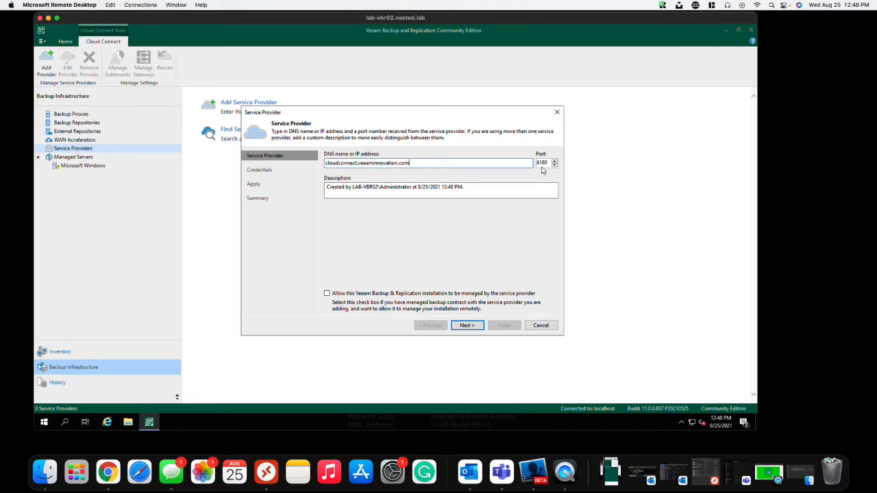
click(327, 294)
click(467, 326)
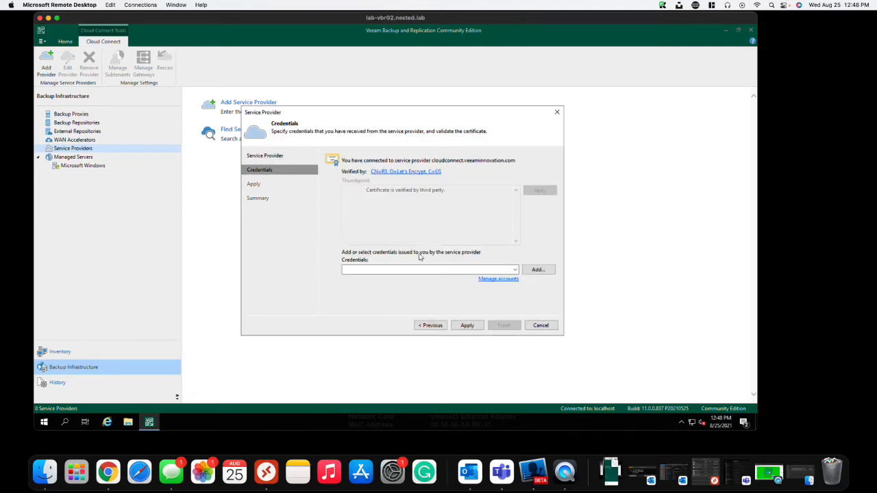
- Assign the ntt\ntt-admin credentials to the service provider connection, apply the settings and finish the wizard
click(538, 271)
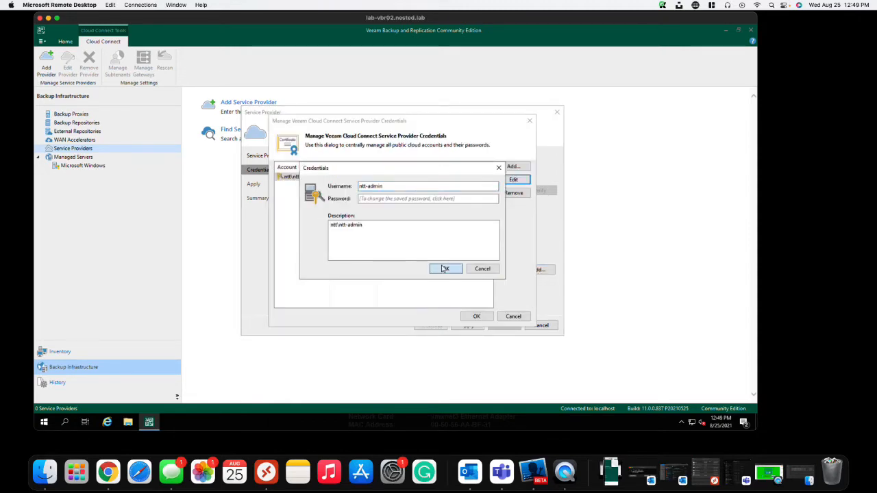
click(442, 268)
click(466, 319)
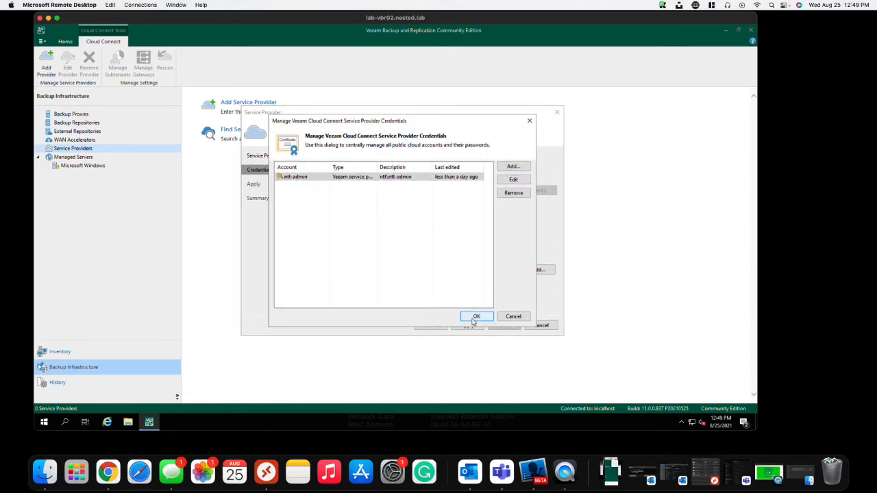
click(466, 325)
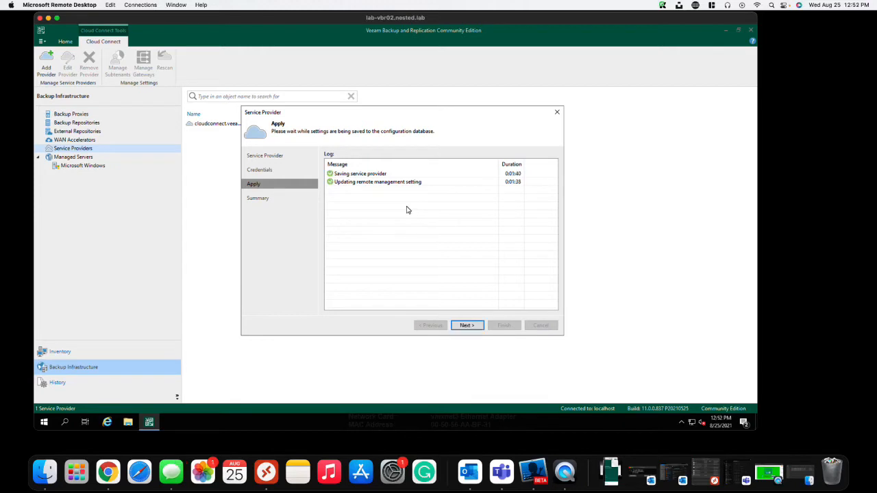
click(466, 325)
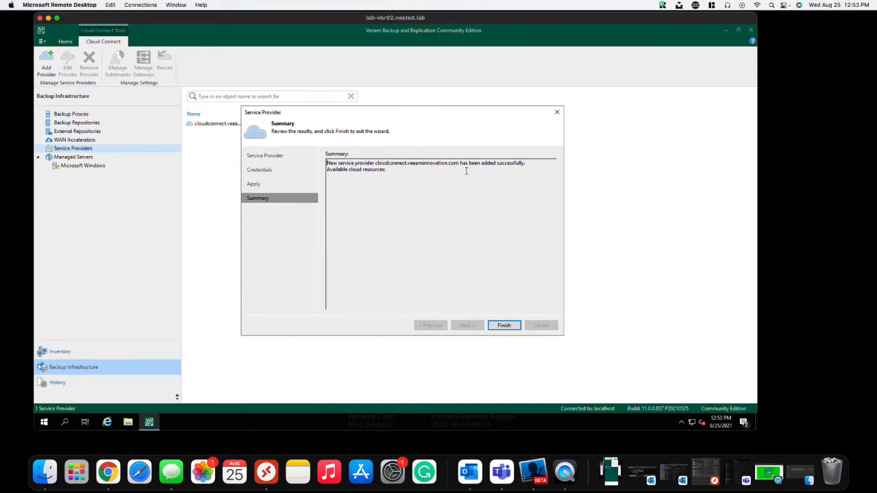
click(513, 327)
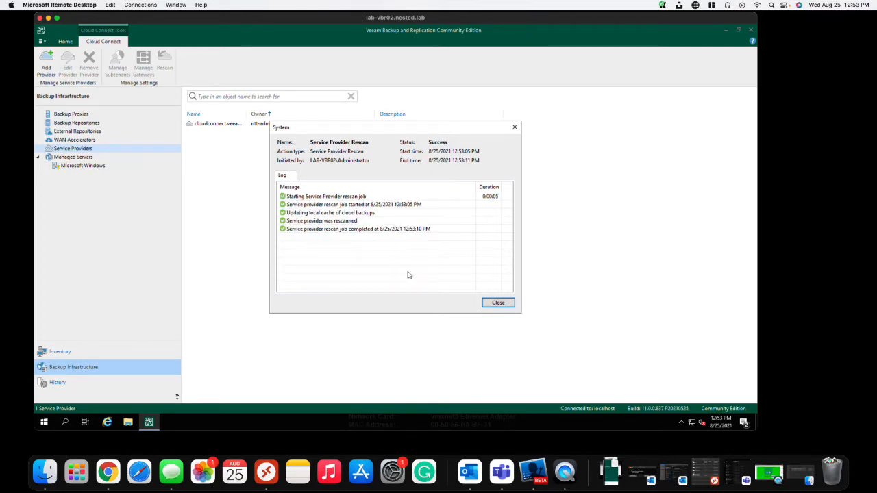
- Close the rescan results and, in Veeam Service Provider Console, install VBR-11300instances-backup-entplus-rental.lic on NTT's backup server LAB-VBR02
click(502, 305)
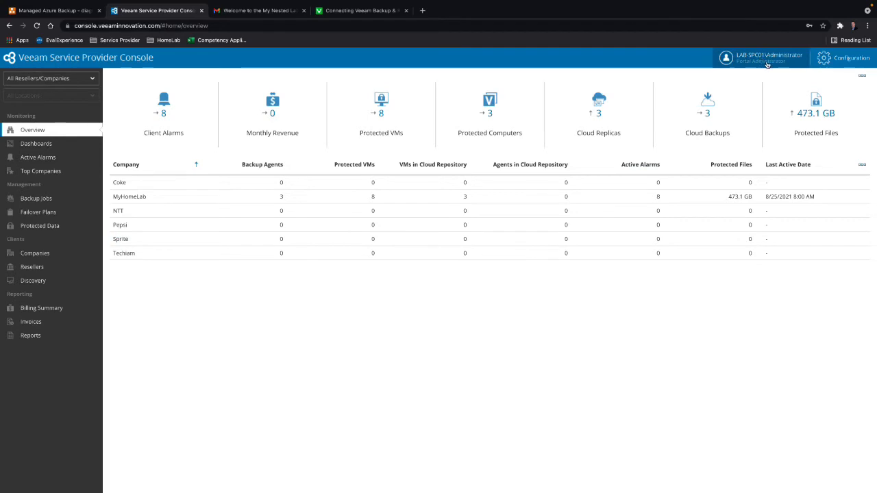
click(850, 60)
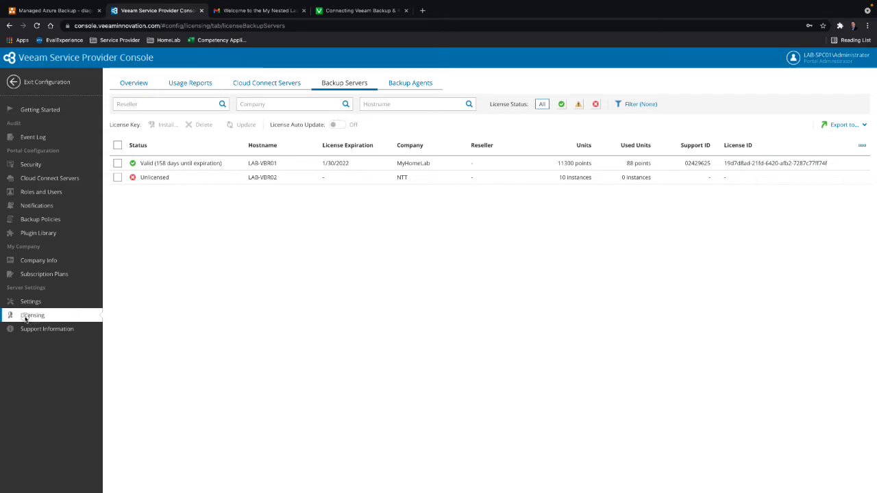
click(25, 320)
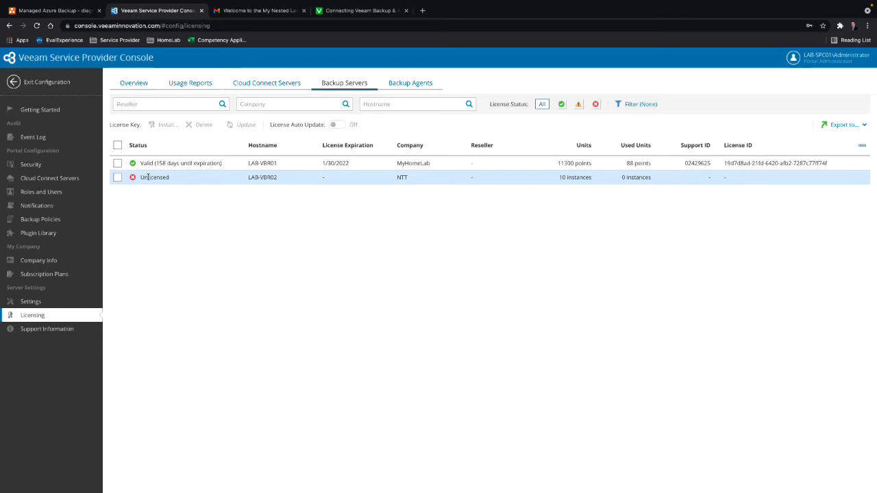
click(117, 178)
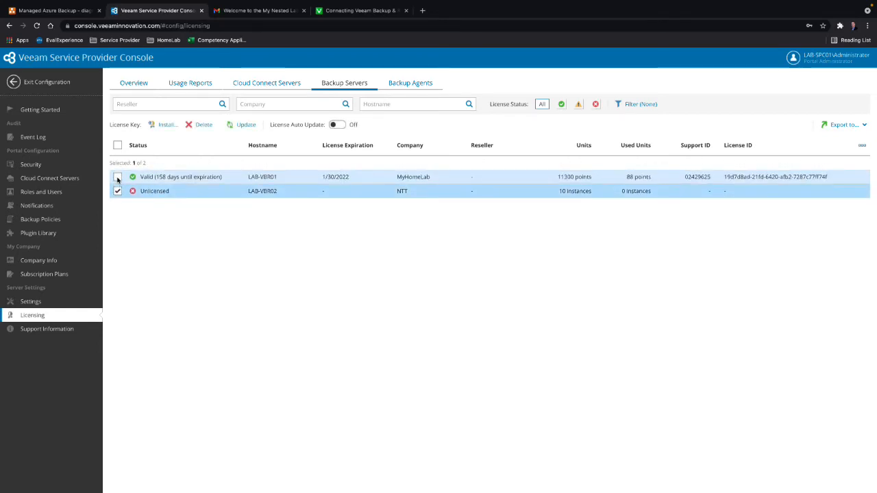
click(167, 125)
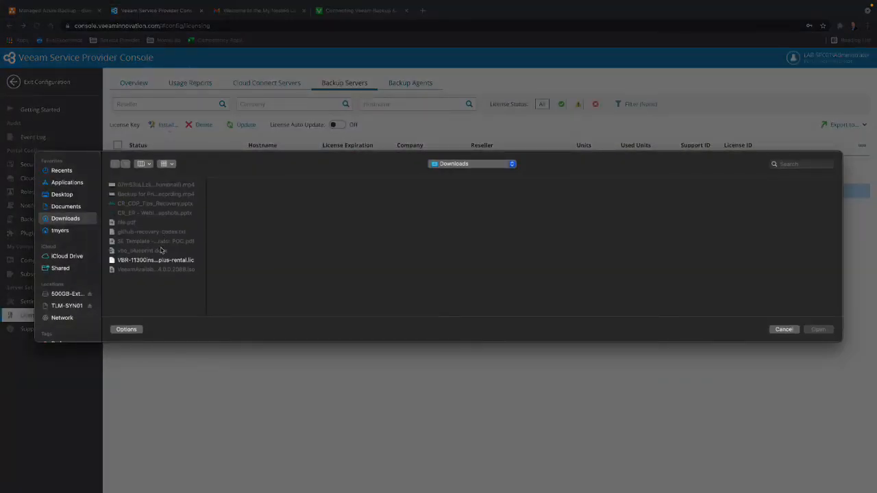
click(160, 260)
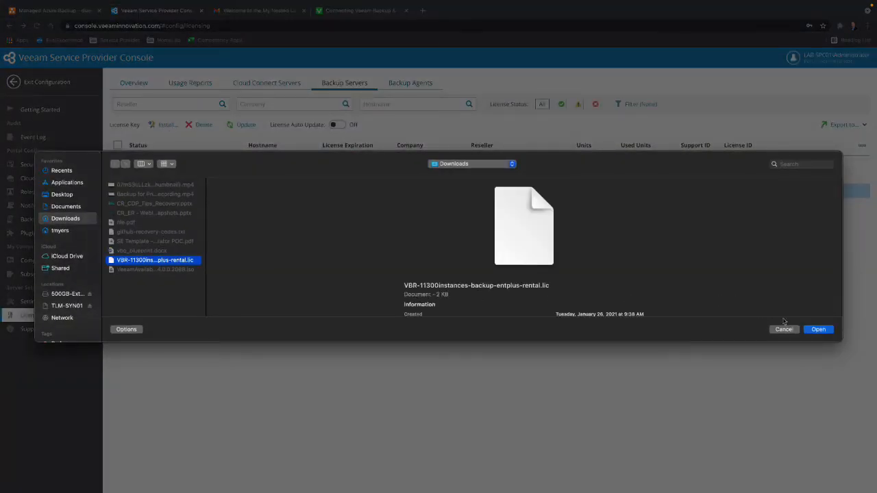
click(817, 330)
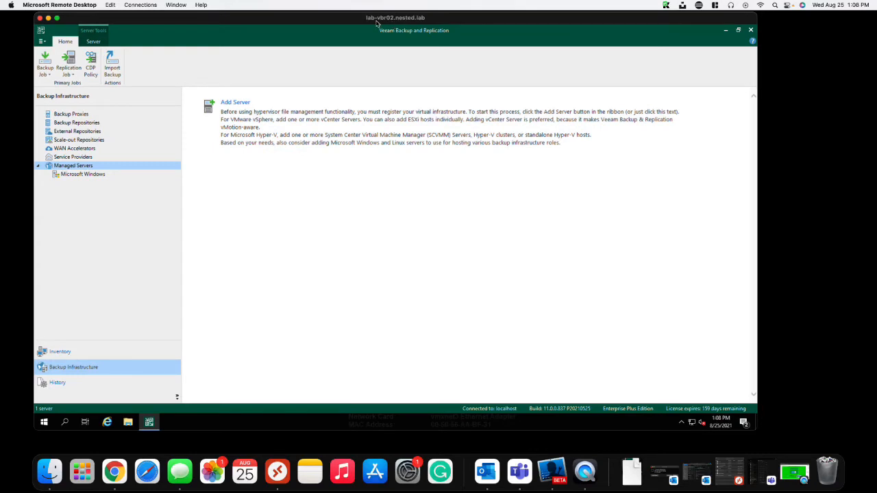
- In Veeam Backup & Replication on lab-vbr02, review the license information and instance usage, and enable automatic license updates
click(42, 41)
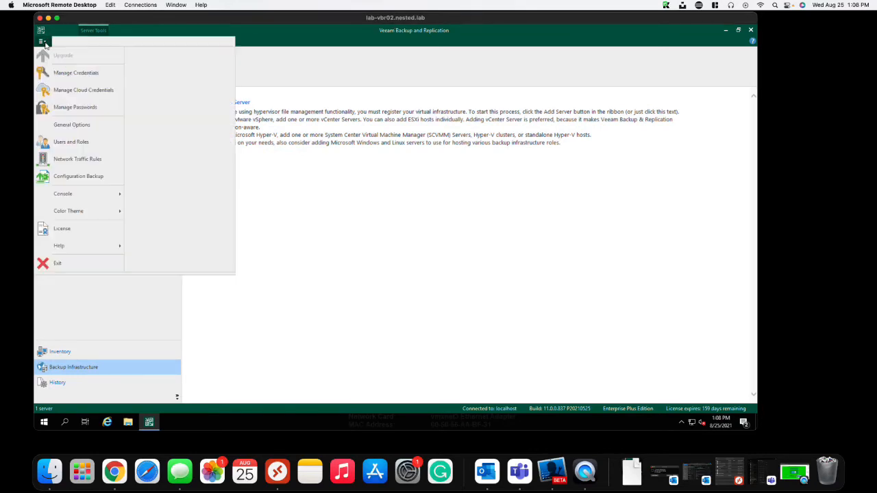
click(79, 230)
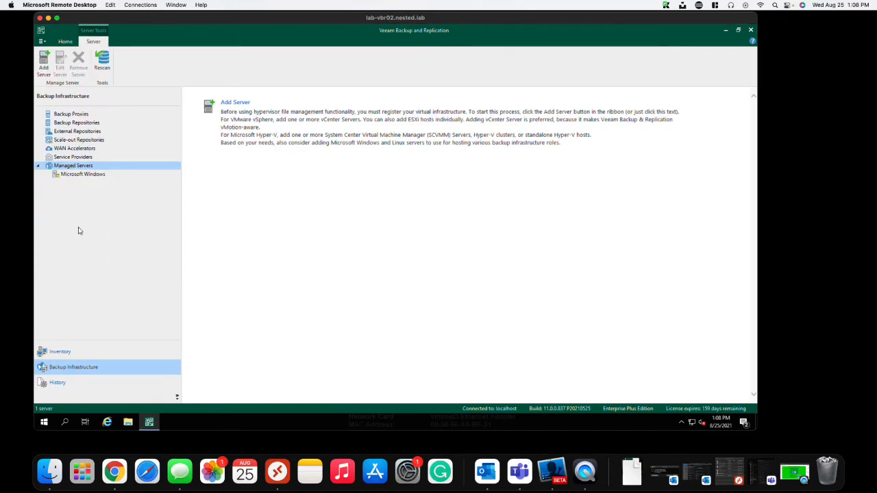
click(43, 42)
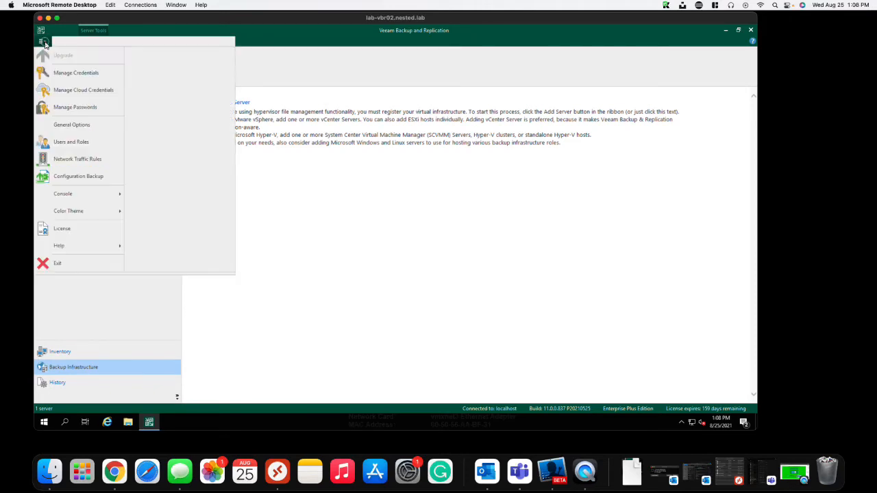
click(65, 229)
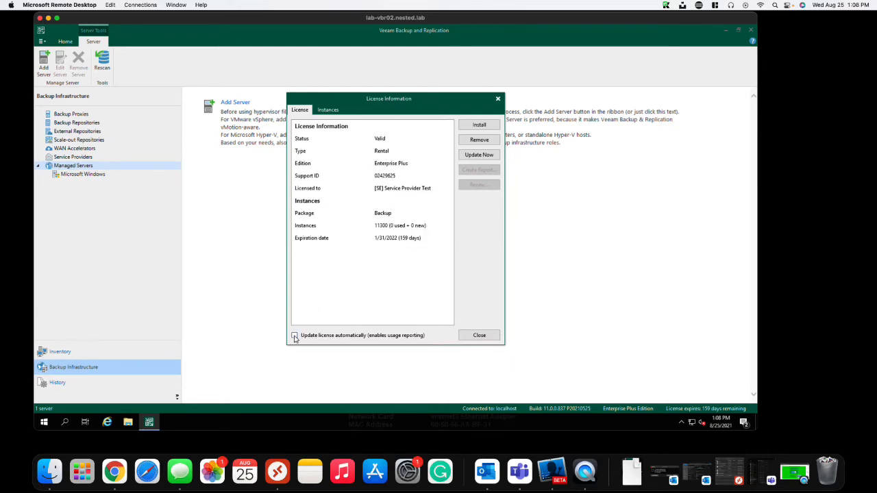
click(376, 337)
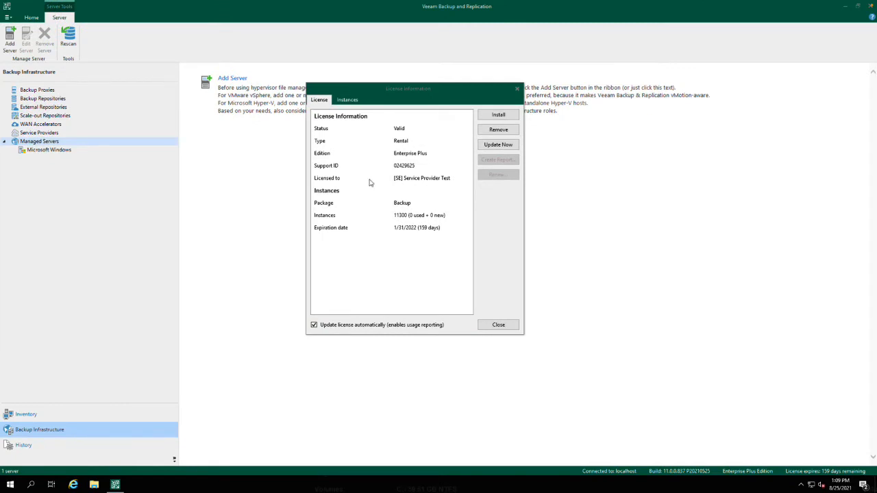
click(346, 102)
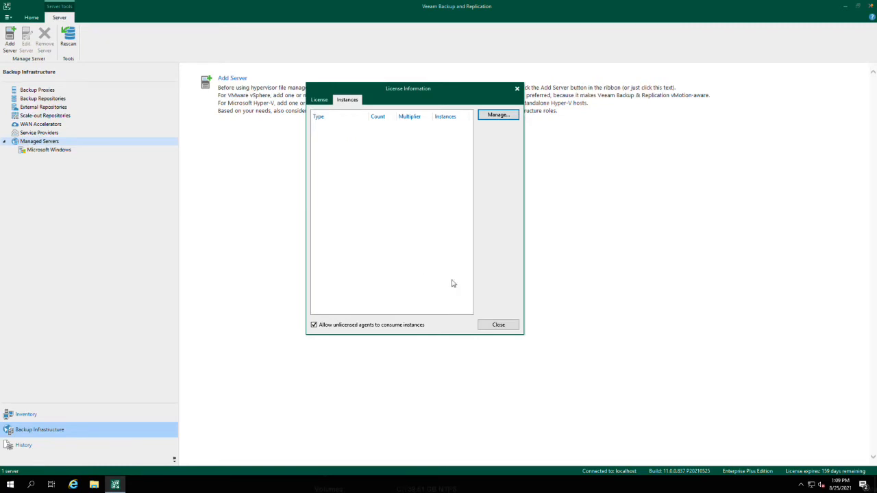
click(497, 326)
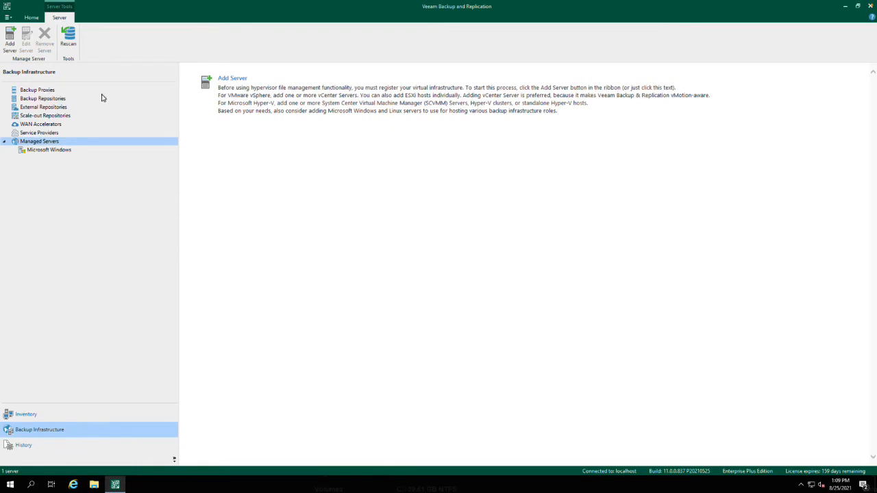
click(29, 18)
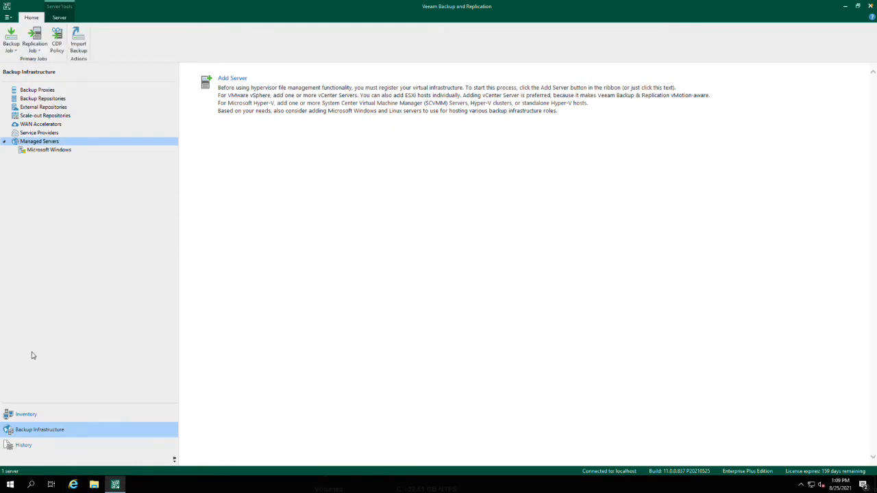
click(41, 415)
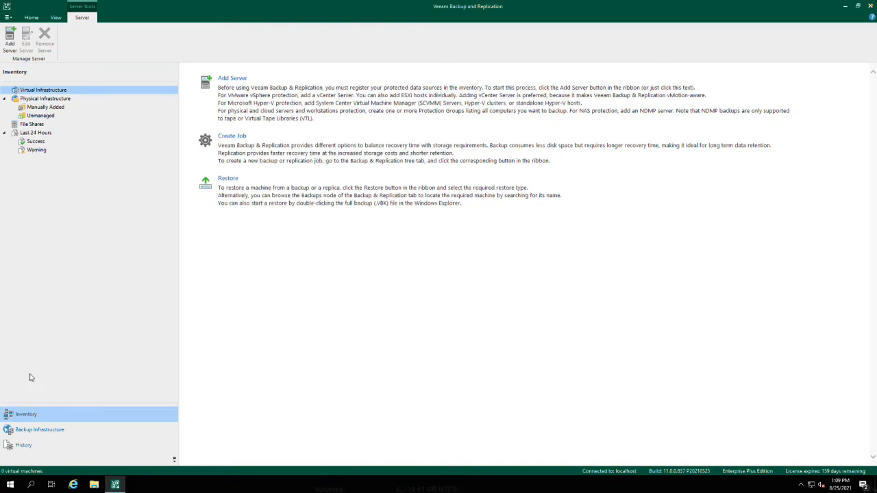
click(43, 432)
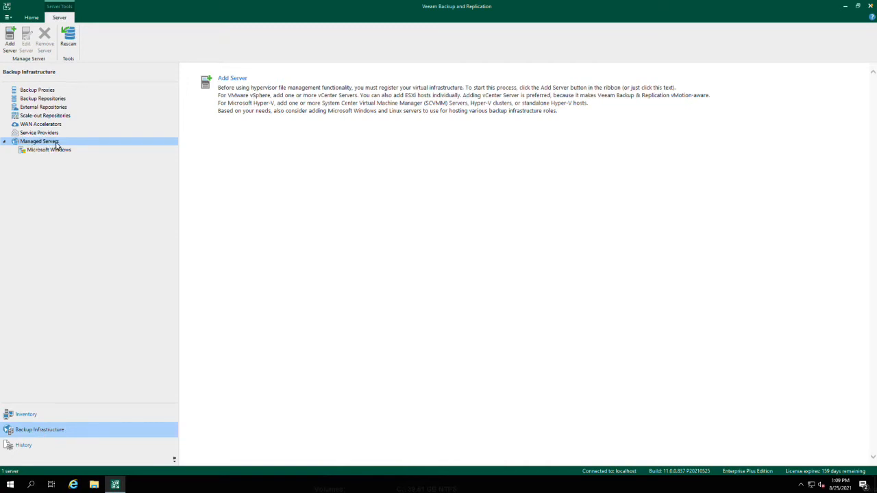
- Start adding a Veeam Backup for Microsoft Azure server to the managed servers, choosing to deploy a new appliance
click(238, 89)
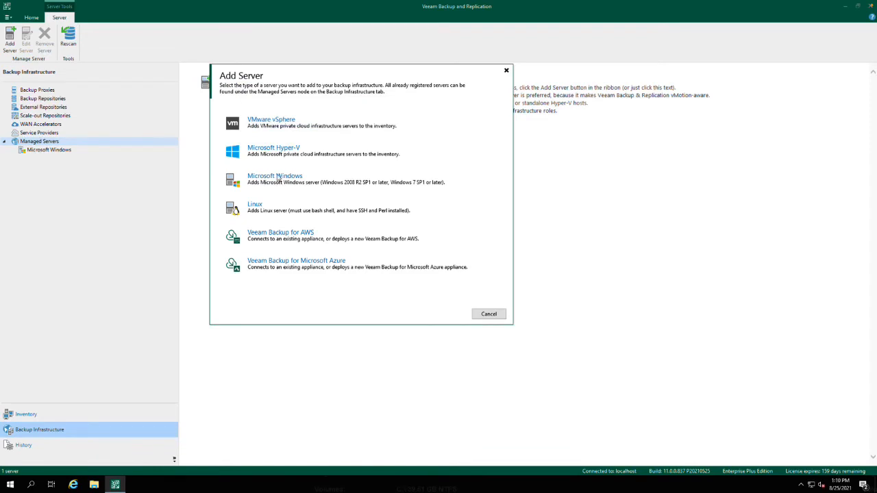
click(346, 269)
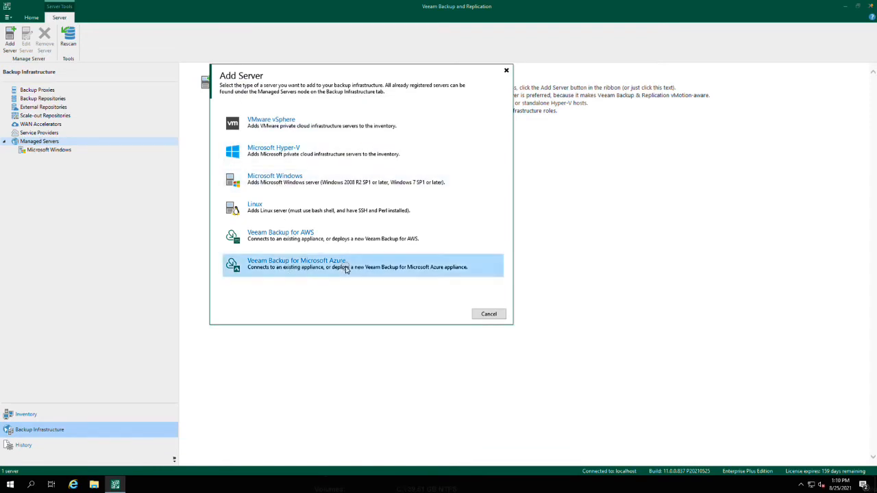
click(287, 271)
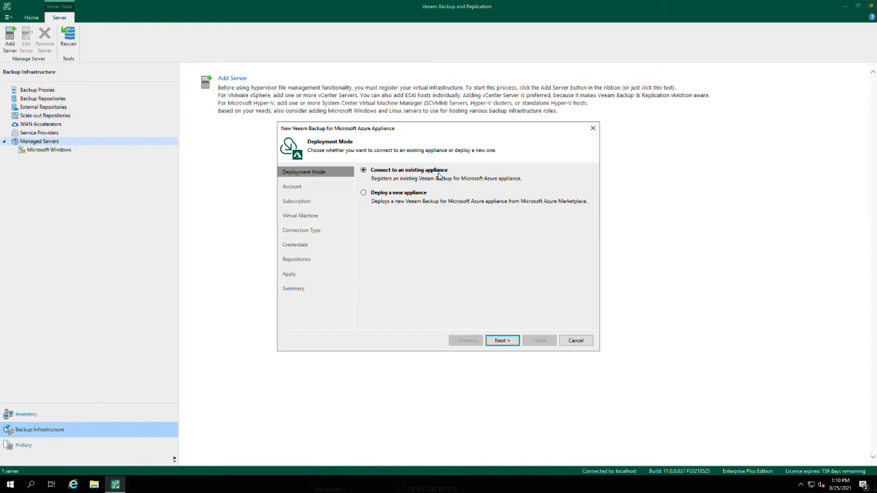
click(387, 195)
click(503, 342)
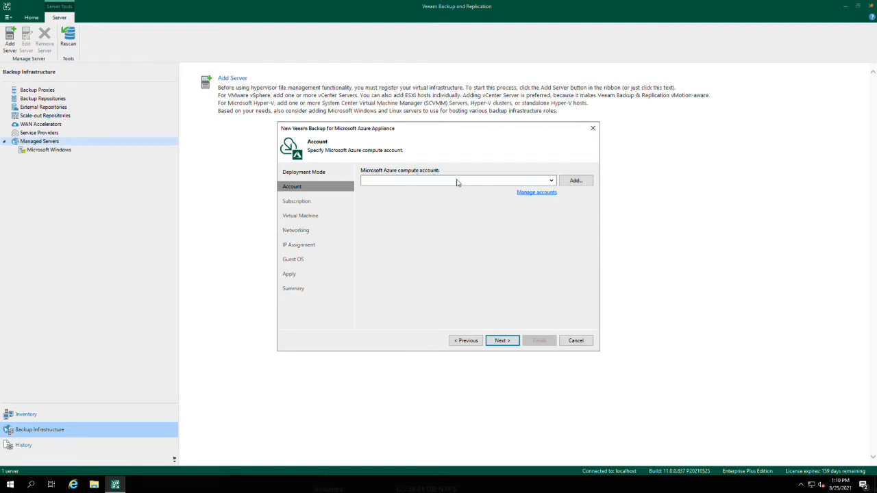
- Start adding a Microsoft Azure compute account for the appliance, with the Microsoft Azure deployment type and the Global region
click(582, 182)
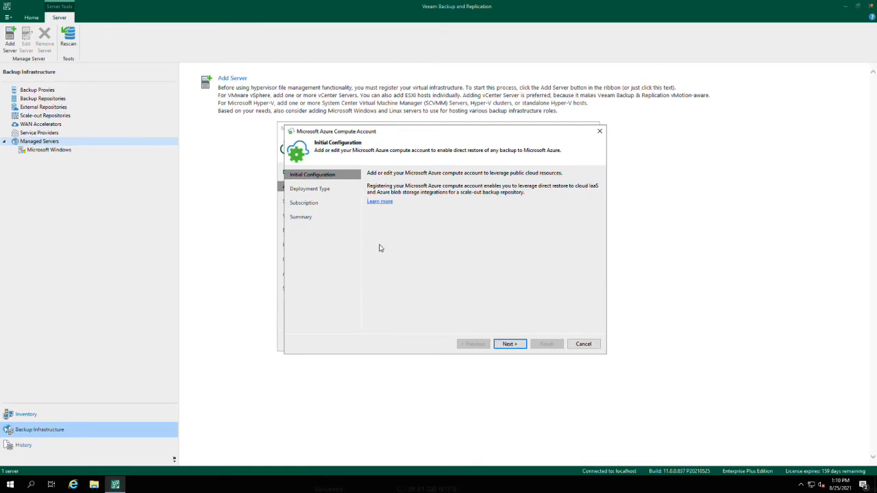
click(514, 347)
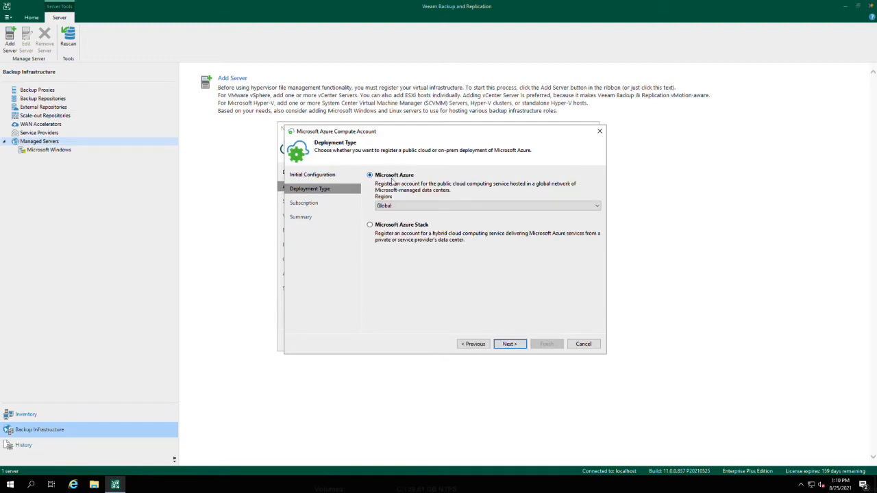
click(588, 206)
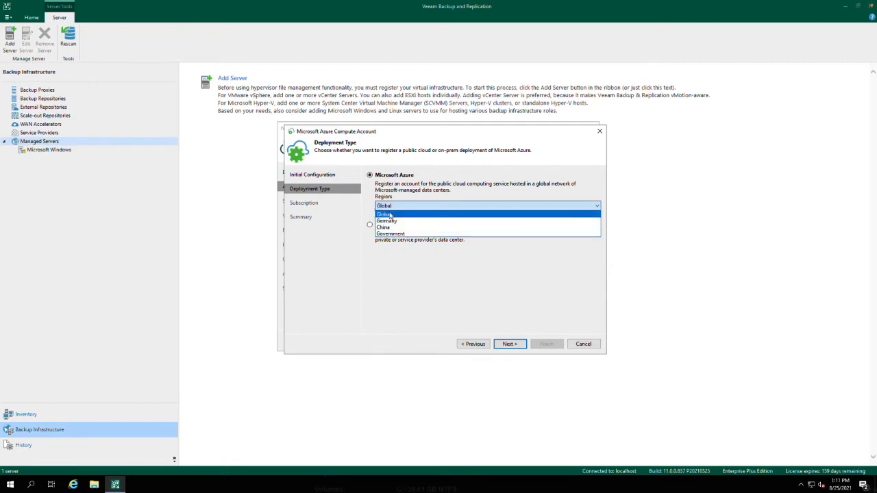
click(388, 214)
click(508, 344)
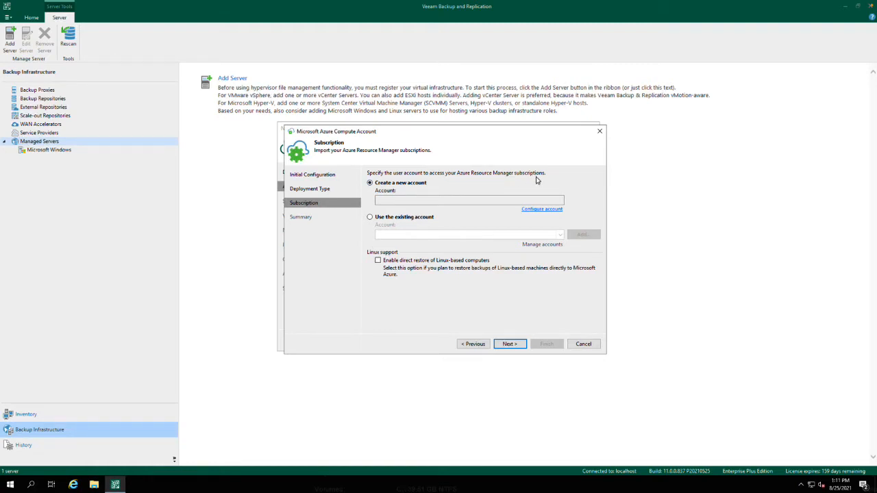
click(407, 217)
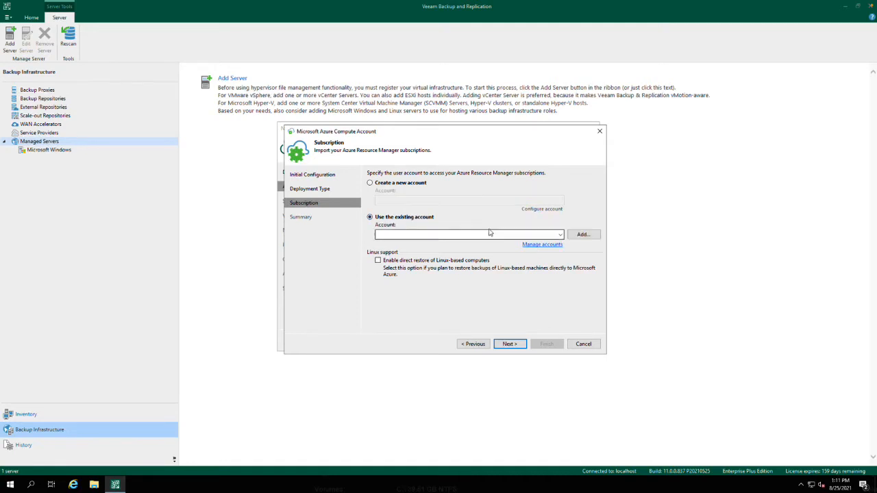
click(560, 237)
click(560, 237)
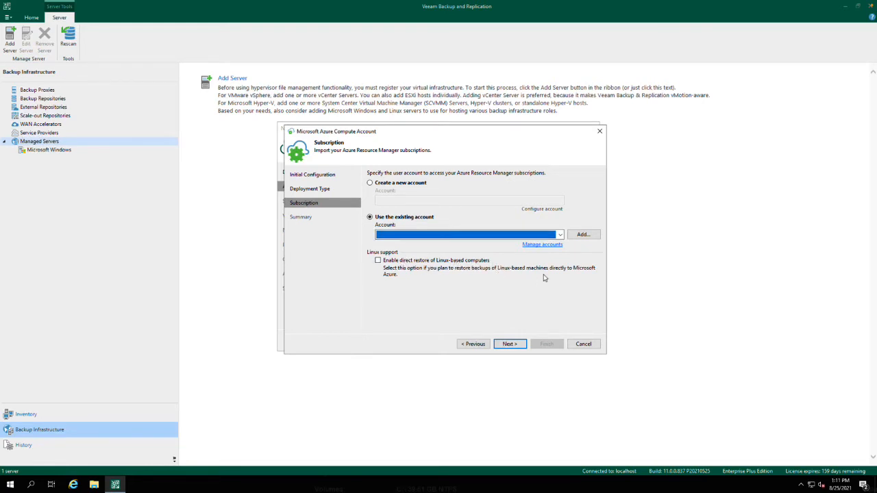
- Enable direct restore of Linux-based computers, choose to create a new account for the subscription, and try to continue
click(377, 261)
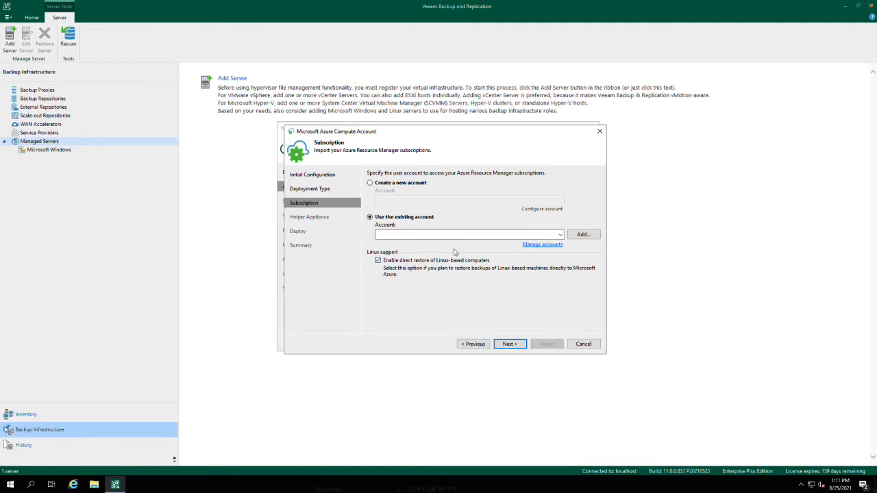
click(382, 184)
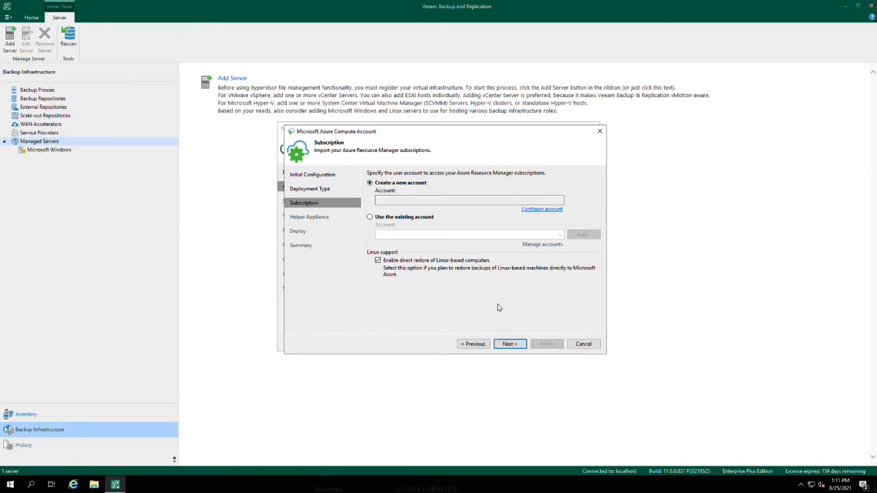
click(510, 344)
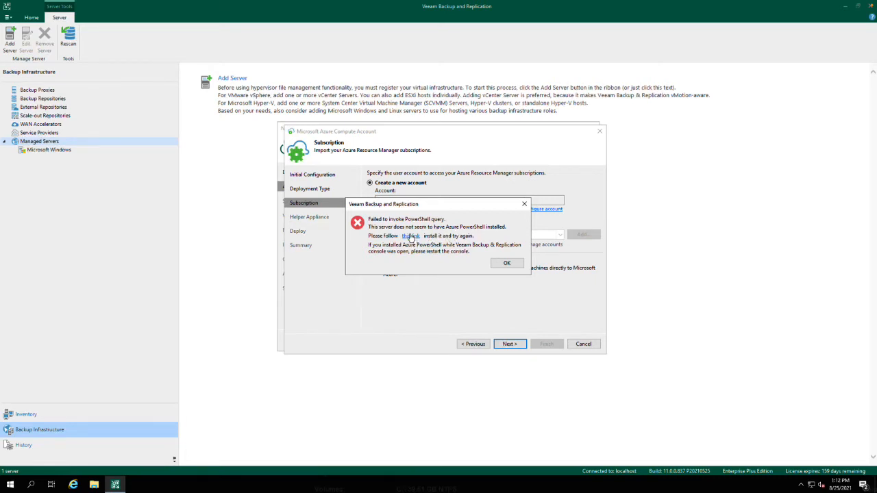
- Install Microsoft Azure PowerShell - December 2017 from the linked setup, accepting its license terms, and dismiss the PowerShell error
click(410, 236)
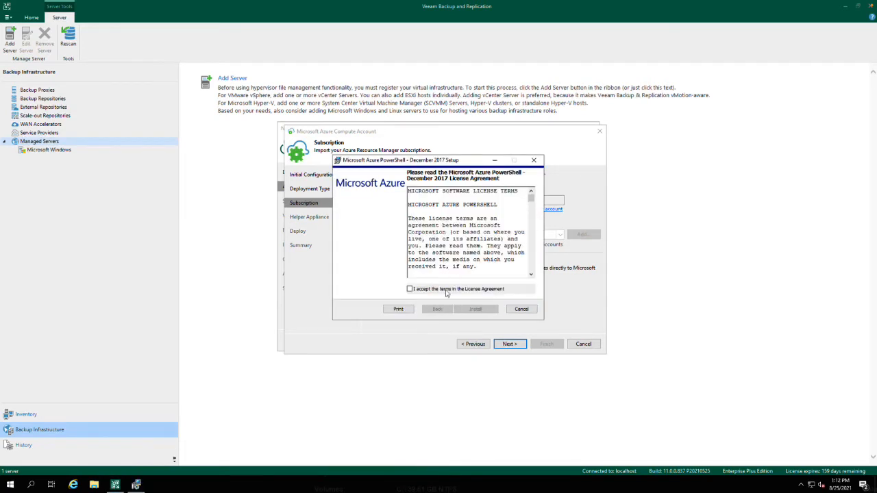
click(410, 290)
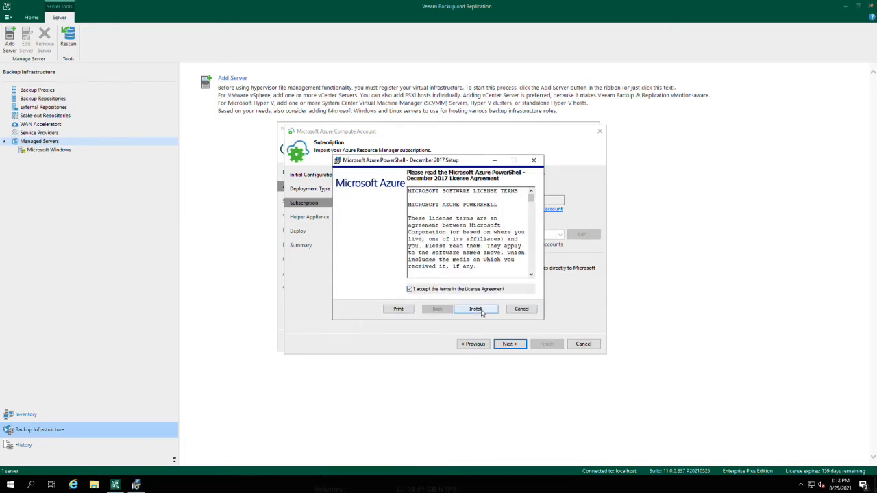
click(481, 309)
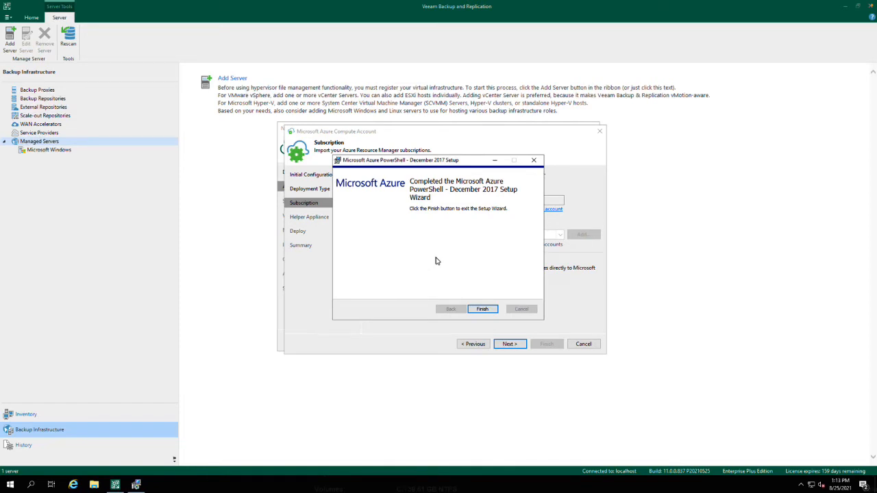
click(481, 309)
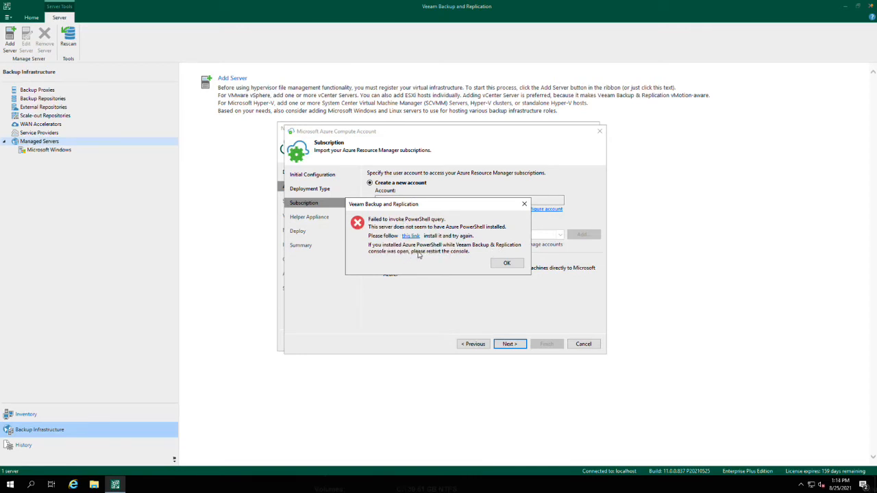
click(507, 265)
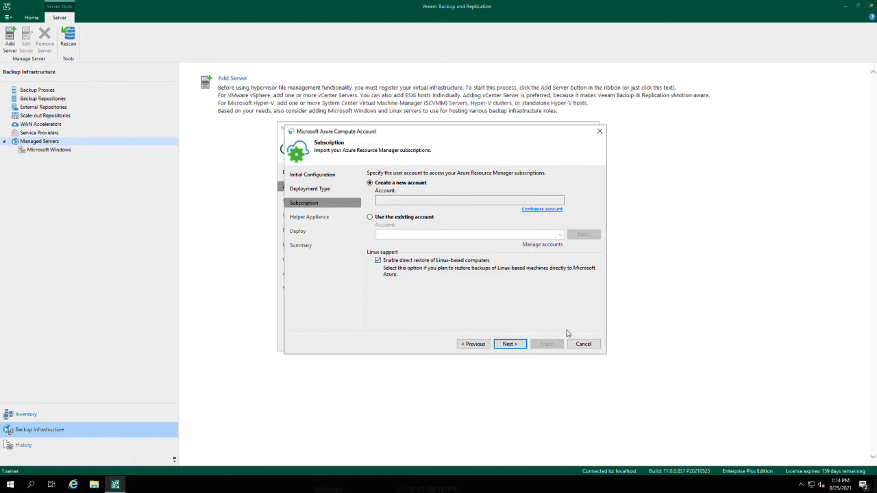
- Exit the compute account and appliance wizards without applying changes, and reopen the Veeam Backup & Replication console connected to localhost
click(584, 345)
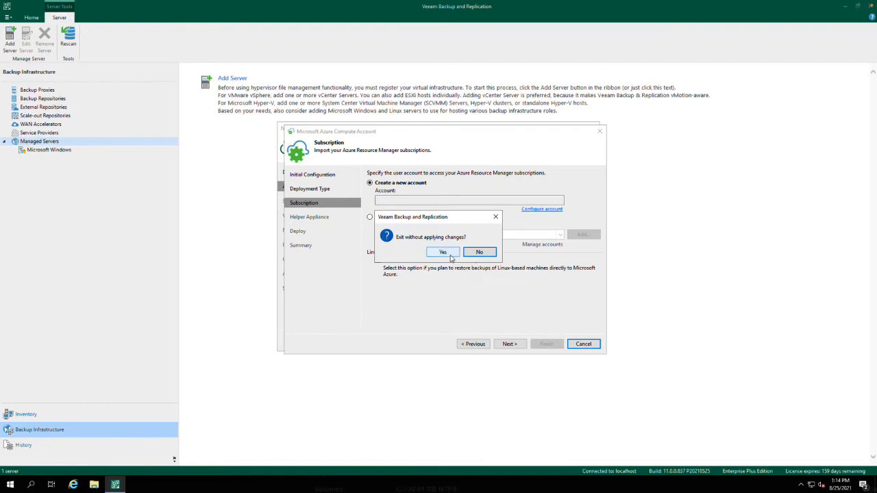
click(446, 254)
click(574, 340)
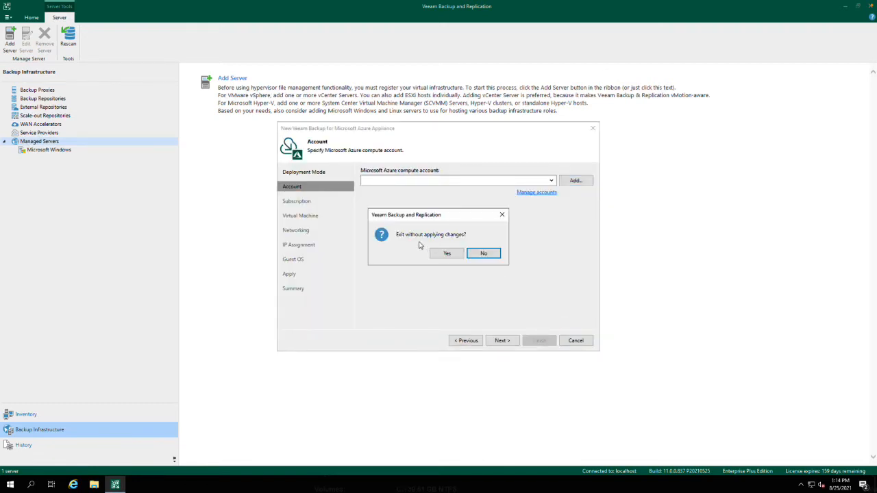
click(438, 253)
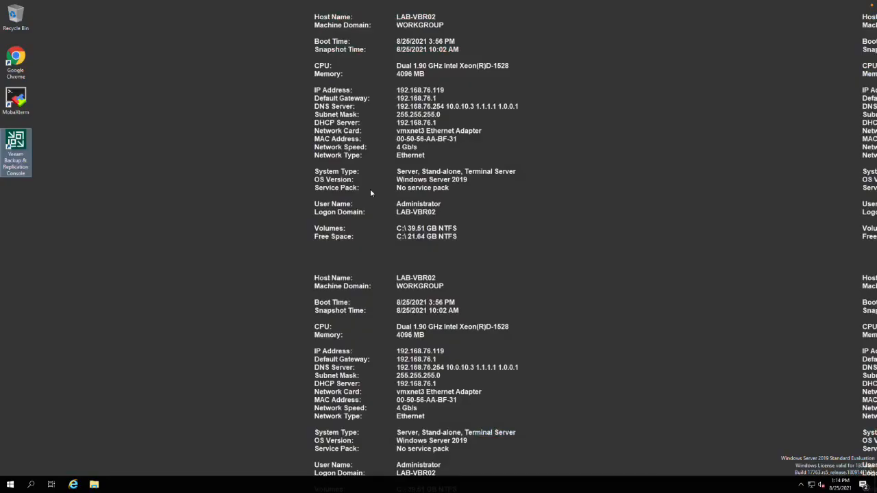
double_click(19, 144)
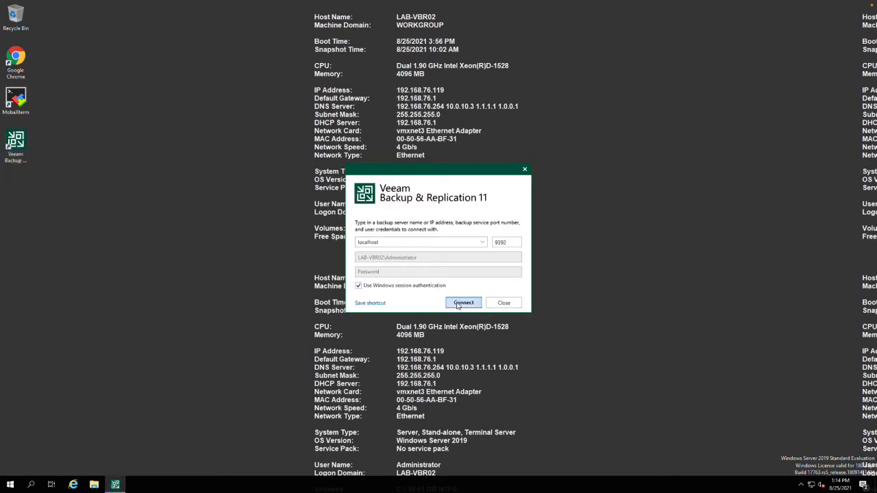
click(458, 304)
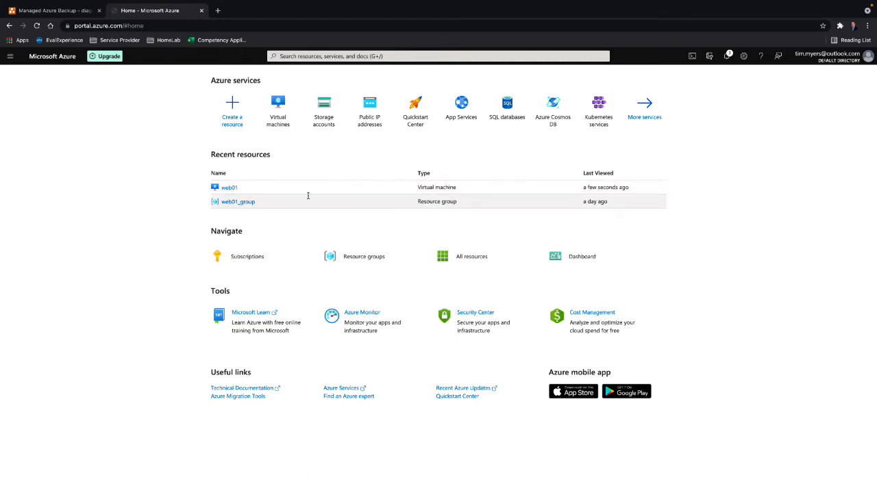
- Check the existing storage accounts in the Microsoft Azure portal and return to its home page
click(319, 110)
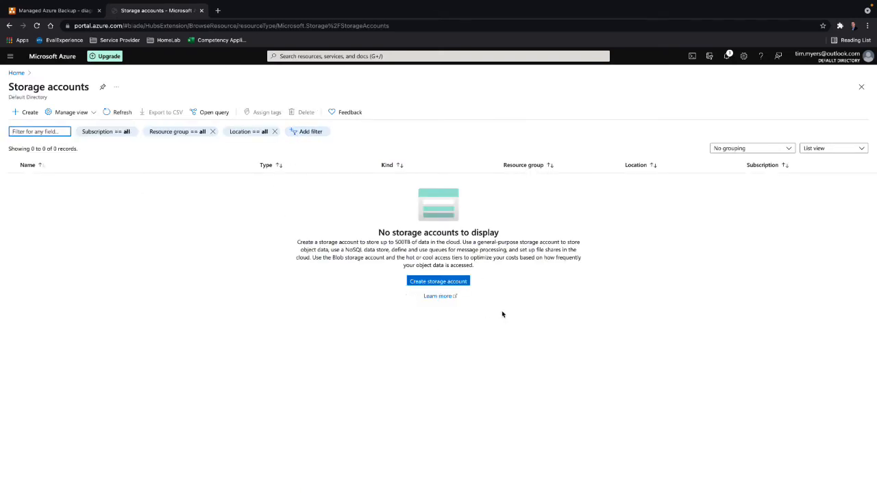
click(16, 73)
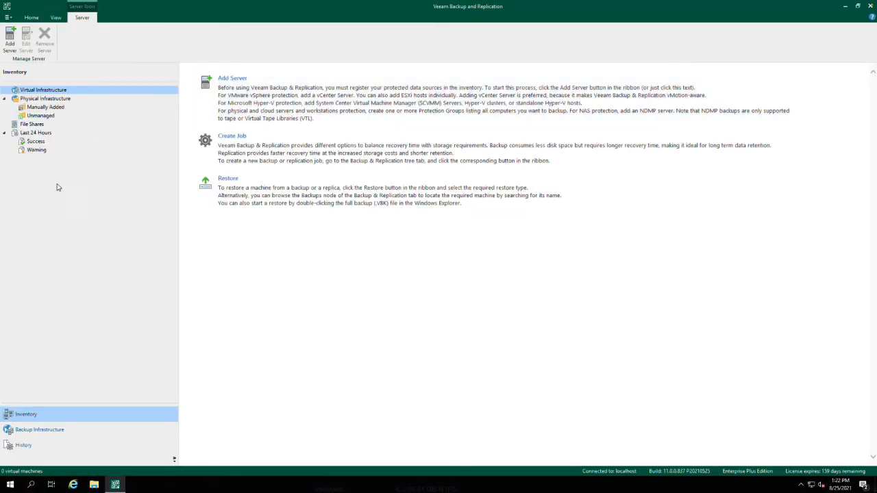
- Start adding a Veeam Backup for Microsoft Azure server to the backup infrastructure in Veeam Backup & Replication, choosing to deploy a new appliance
click(64, 431)
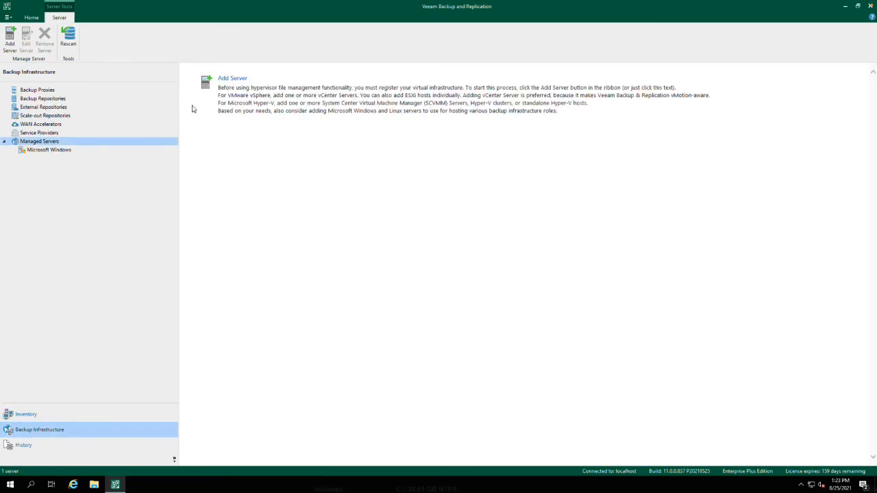
click(264, 83)
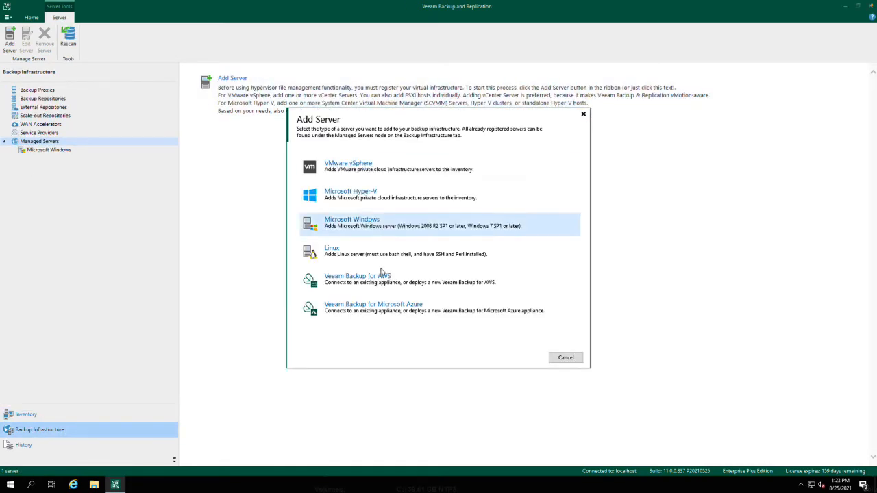
click(400, 310)
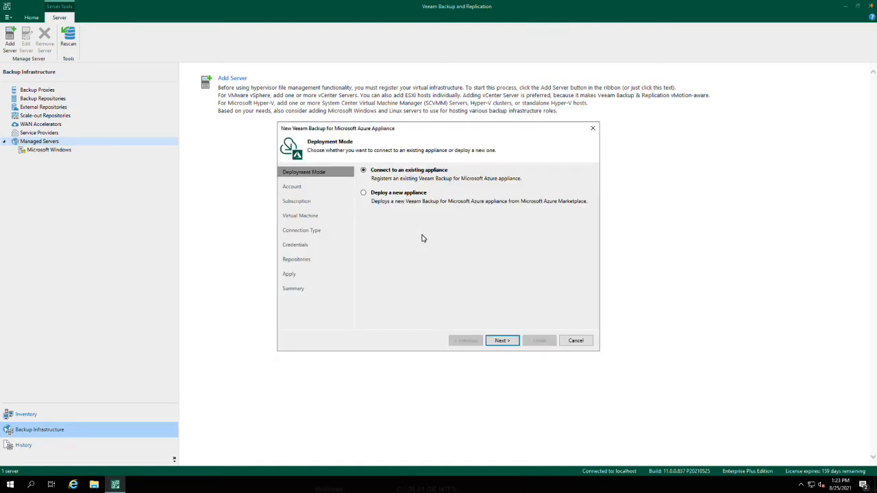
click(376, 196)
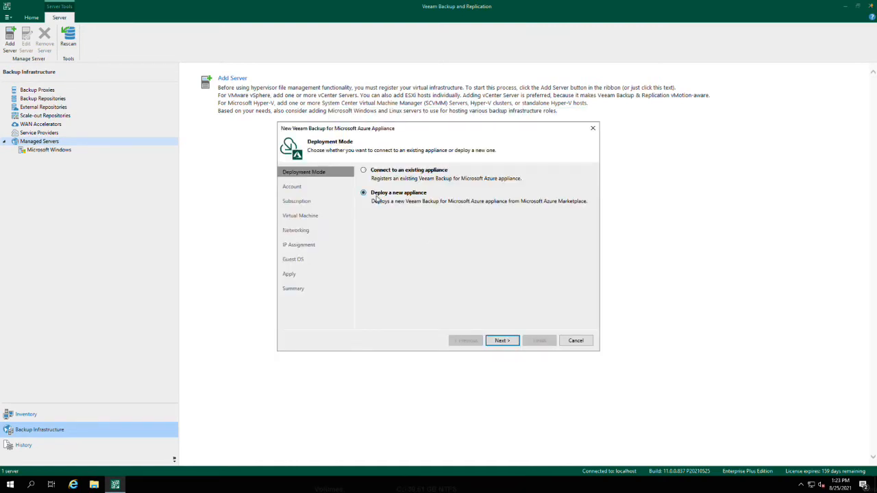
click(504, 340)
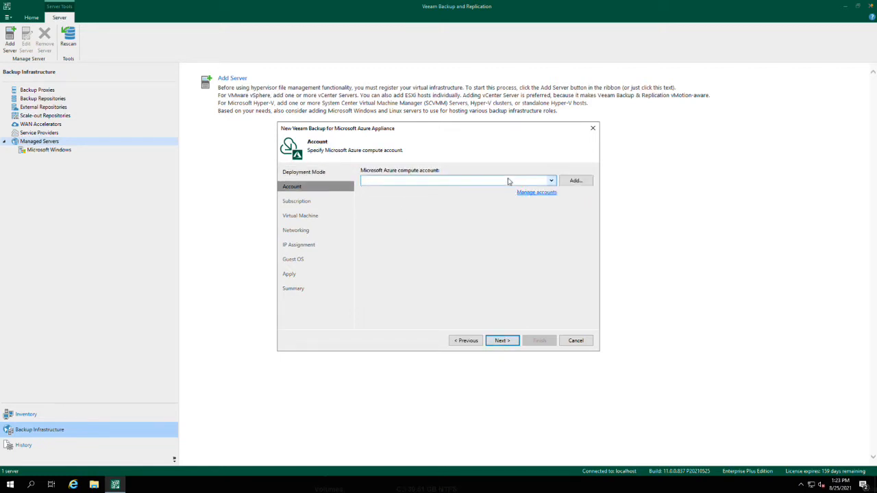
- Start a new Microsoft Azure compute account for the appliance, keeping the Microsoft Azure deployment type and Global region
click(573, 181)
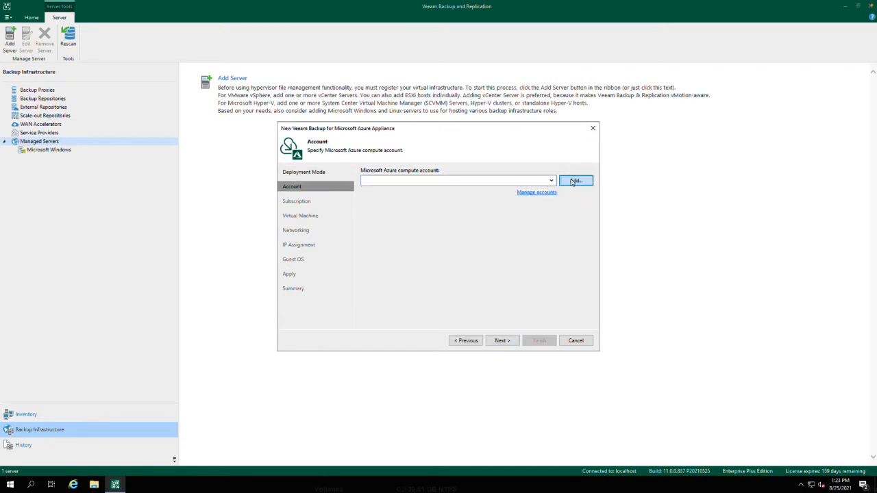
click(509, 345)
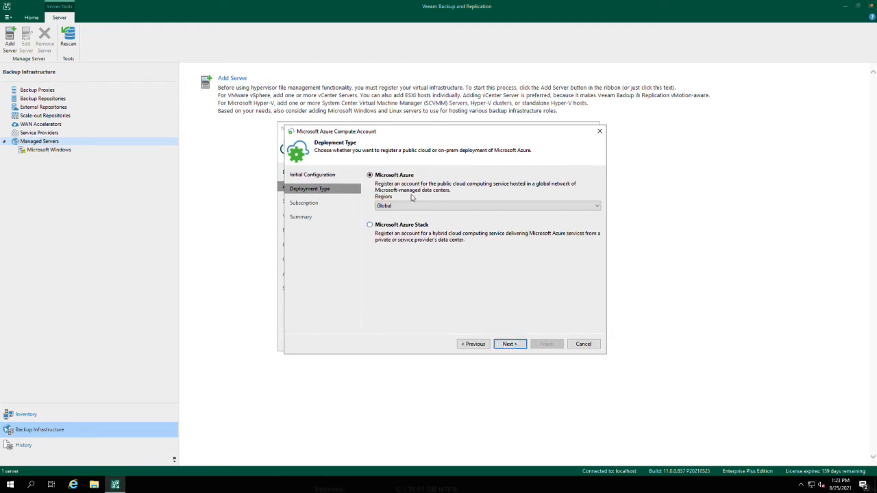
click(509, 344)
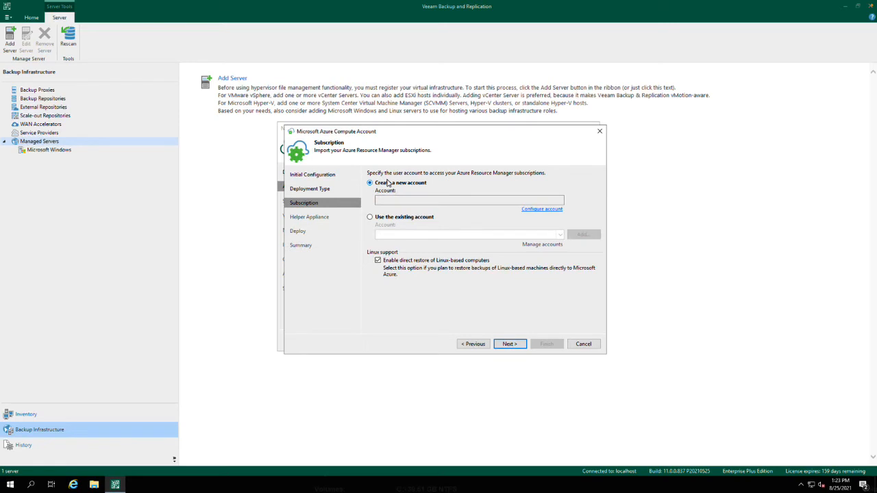
- Enable direct restore of Linux-based computers and configure the new account by signing in to Microsoft Azure with its e-mail and password
click(377, 259)
click(542, 210)
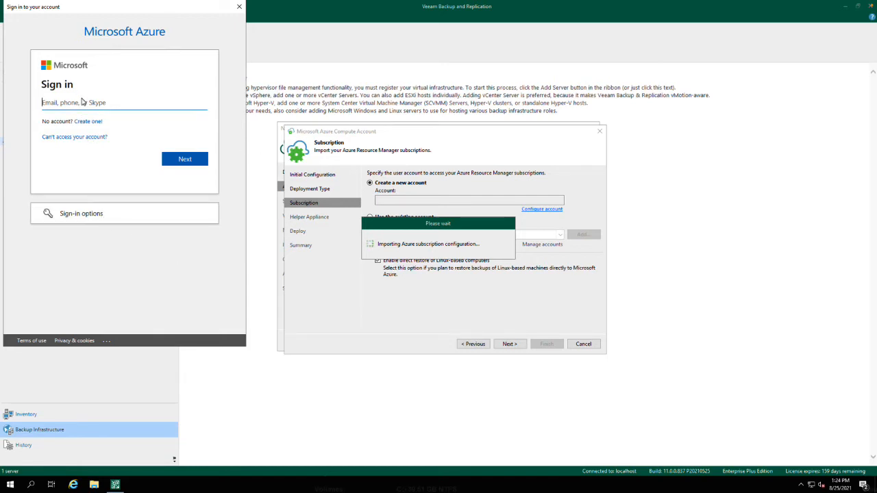
text(tim)
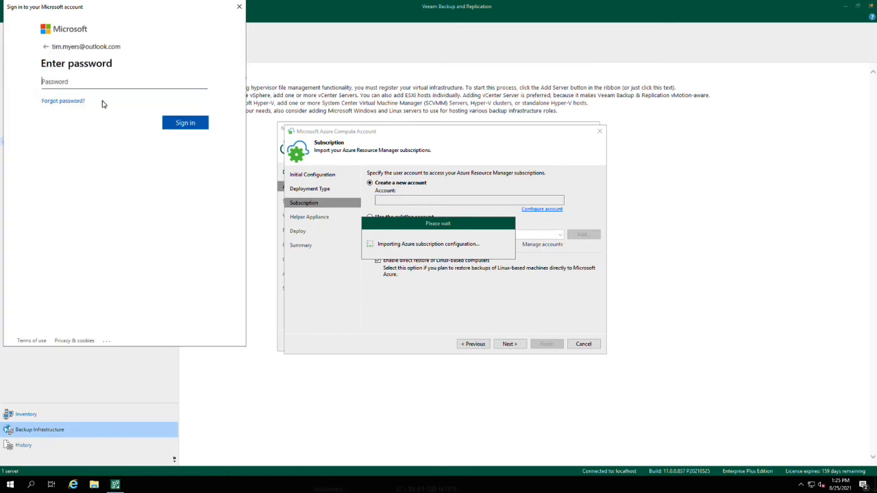
text(•••••)
click(189, 123)
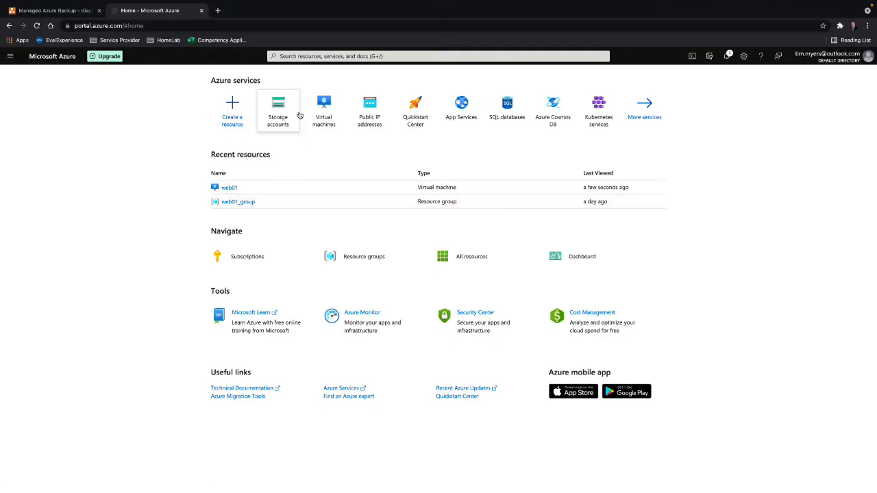
- Start creating a storage account in the Microsoft Azure portal and assign it to the veeam resource group
click(282, 109)
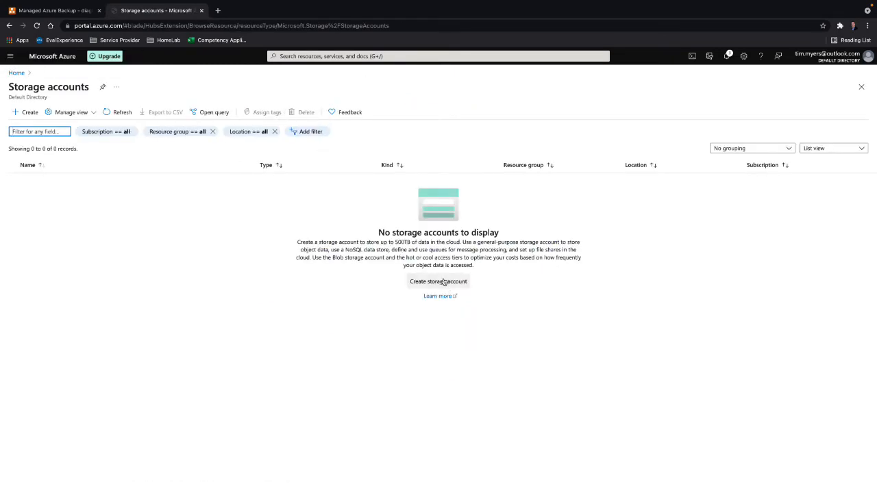
click(443, 282)
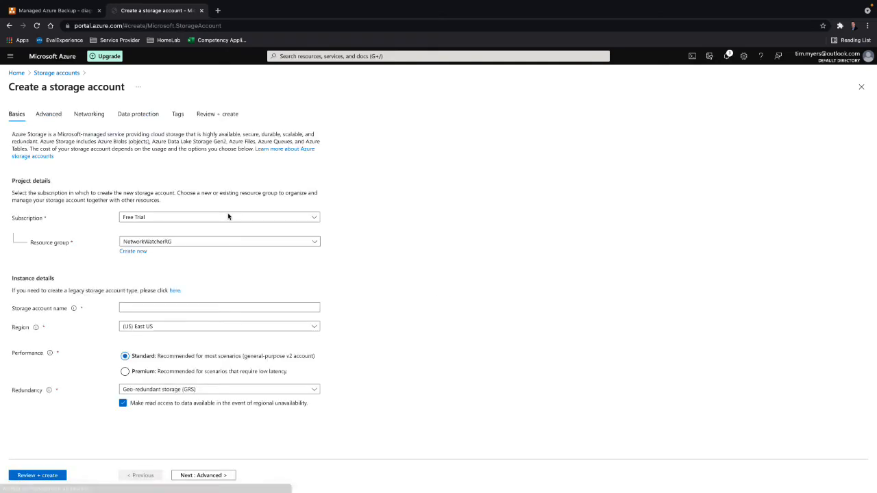
click(192, 242)
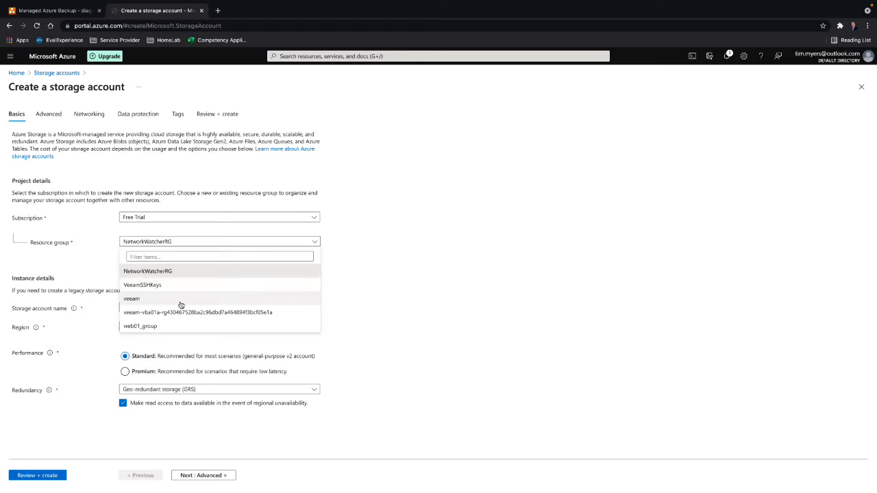
click(181, 302)
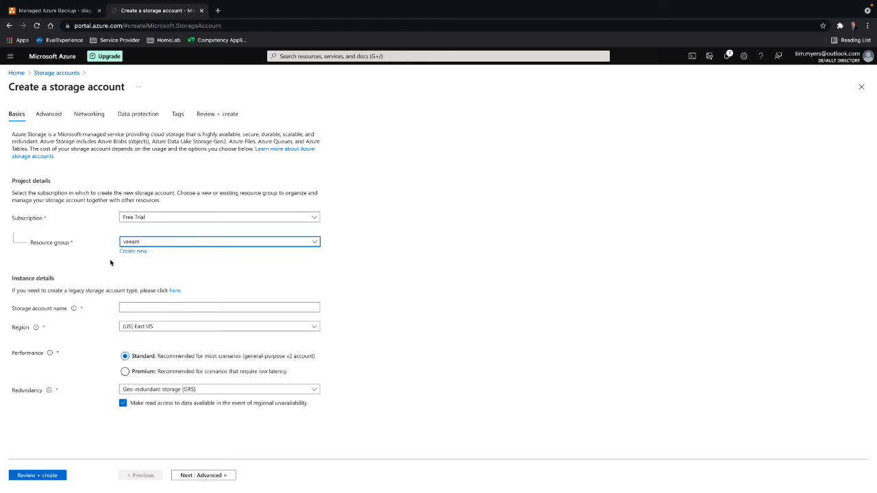
- Name the storage account veeamstoragevba and set its redundancy to Locally-redundant storage (LRS)
click(151, 310)
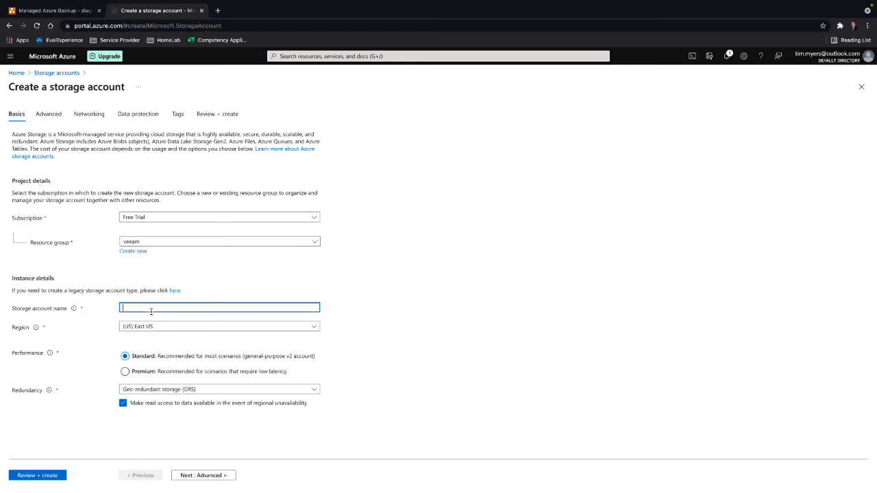
text(veeam)
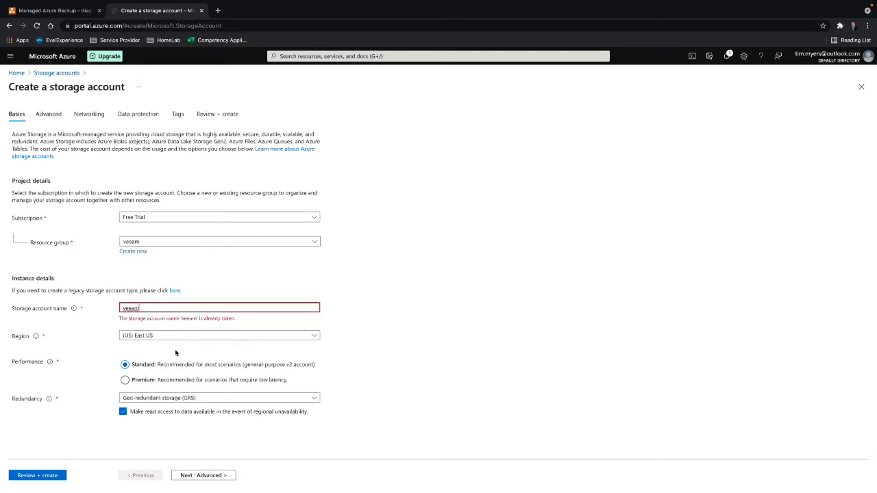
click(162, 308)
text(storage)
text(vbs)
key(BackSpace)
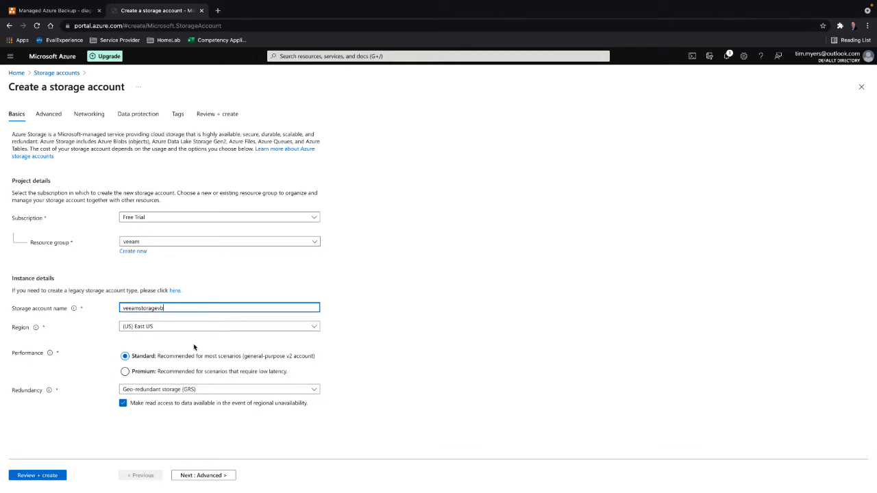
text(a)
click(187, 389)
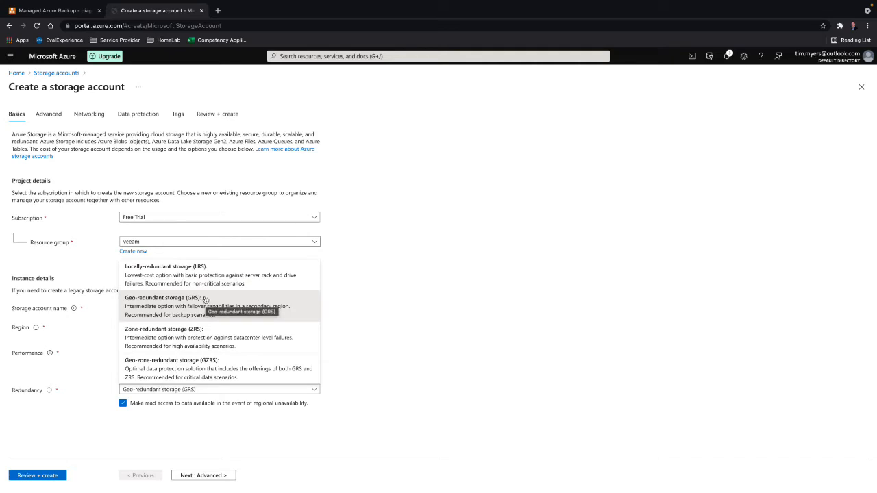
click(170, 273)
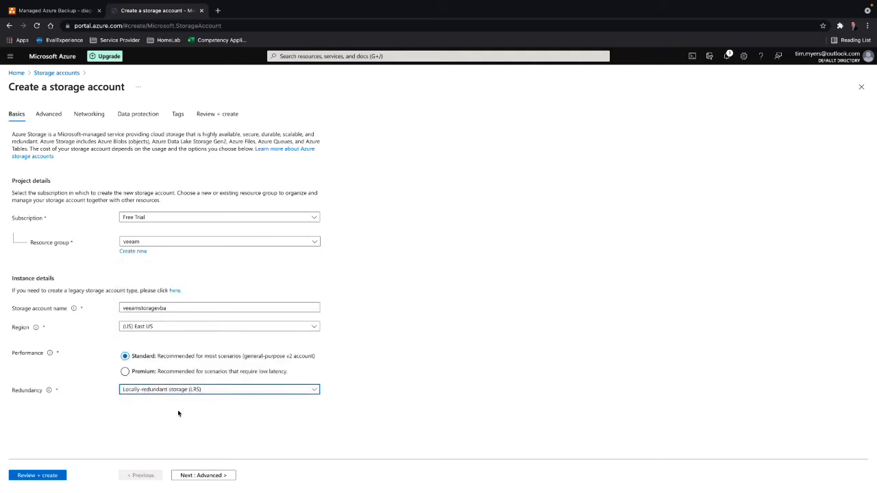
- Keep the default advanced, networking, data protection and tag settings, and create the storage account
click(219, 476)
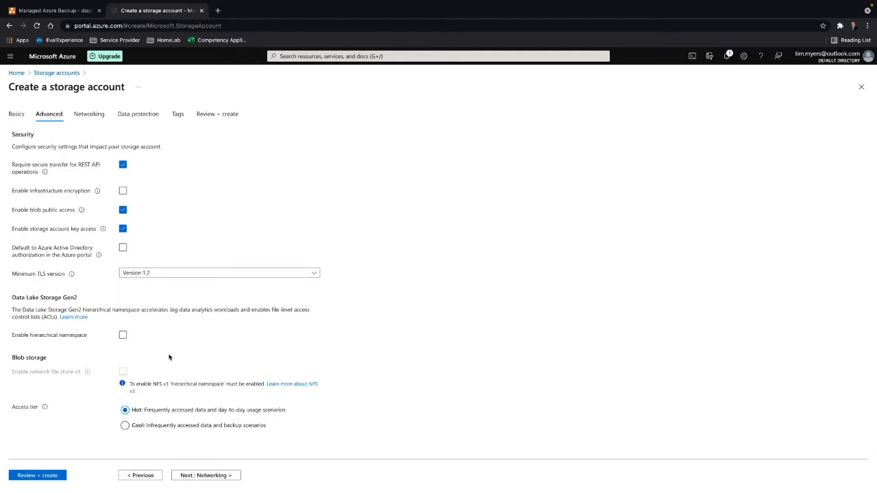
click(216, 475)
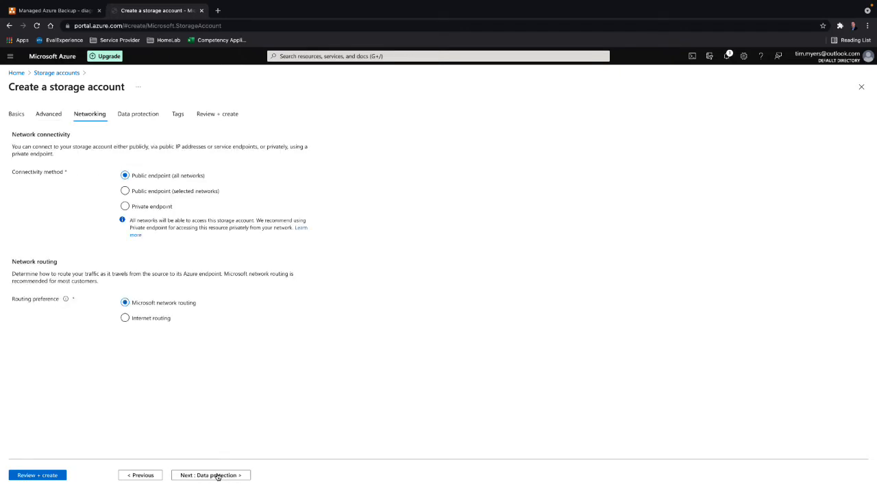
click(217, 476)
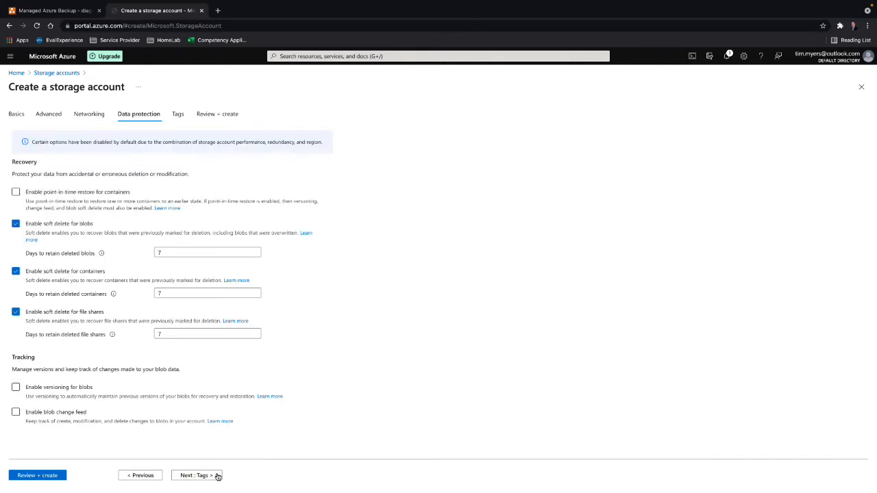
click(218, 475)
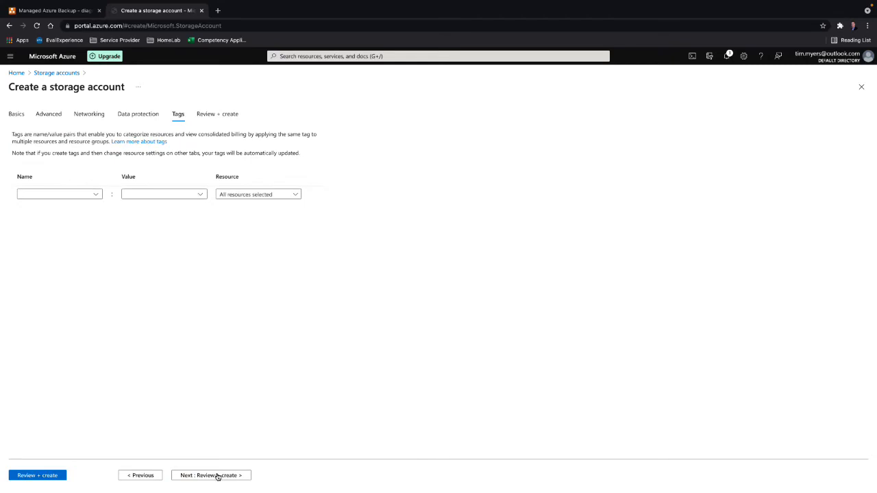
click(218, 476)
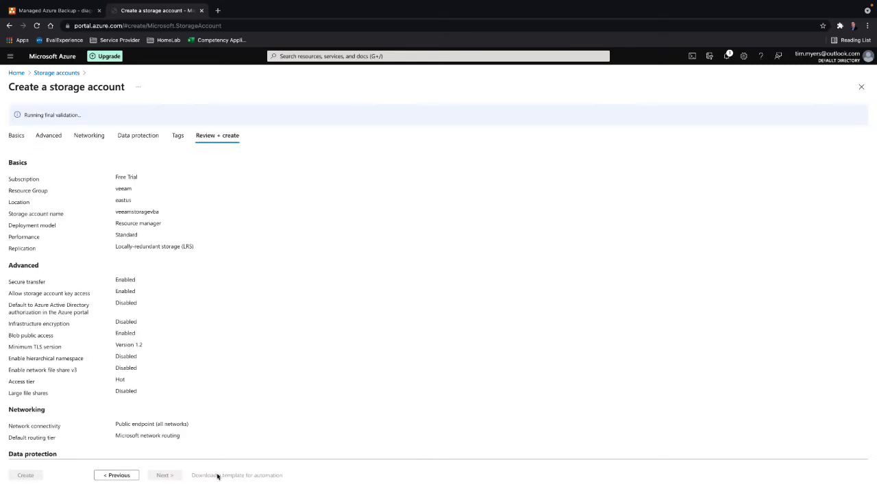
click(27, 474)
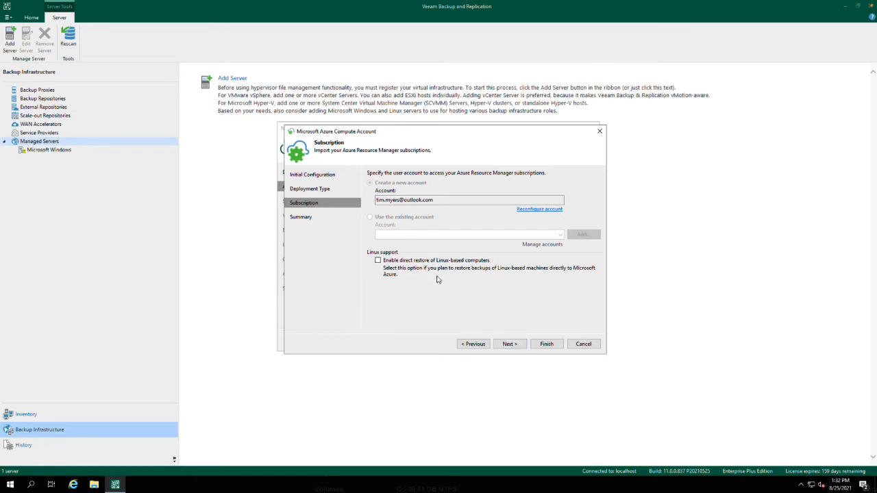
click(377, 261)
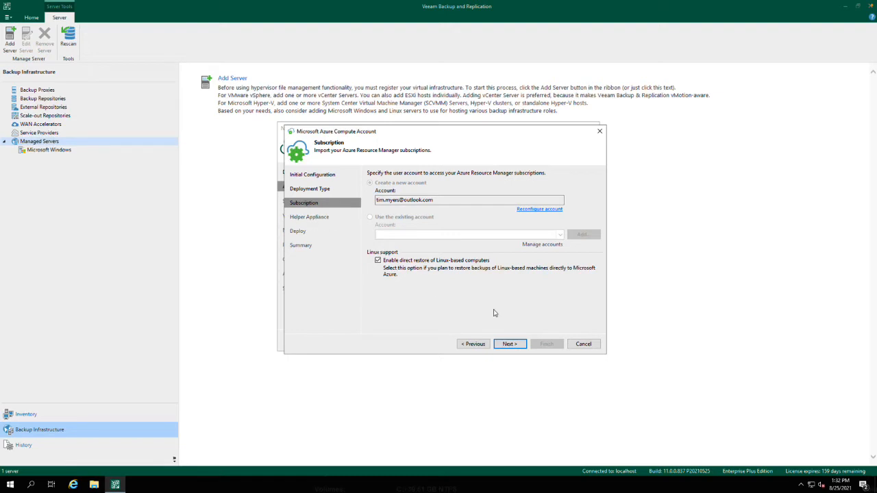
click(511, 344)
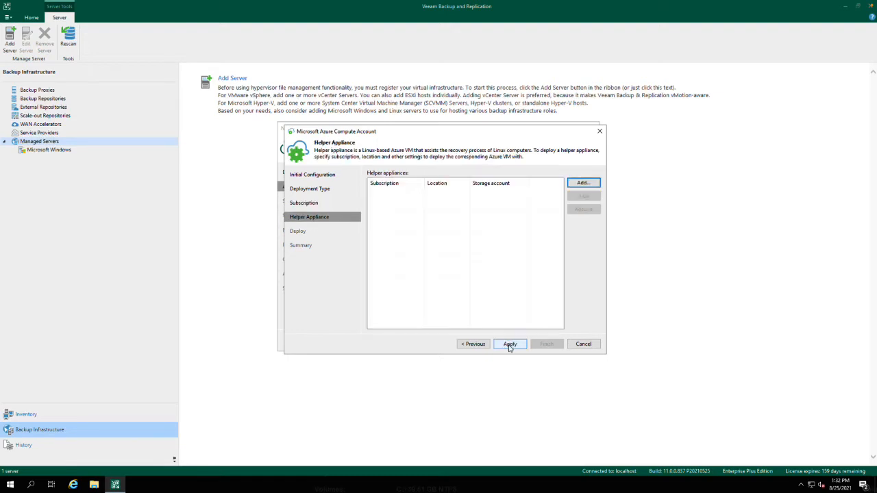
click(583, 183)
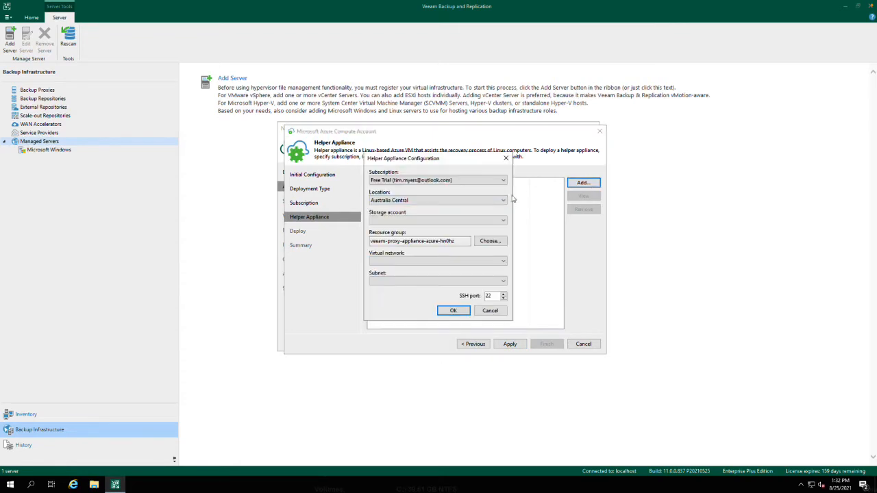
click(429, 201)
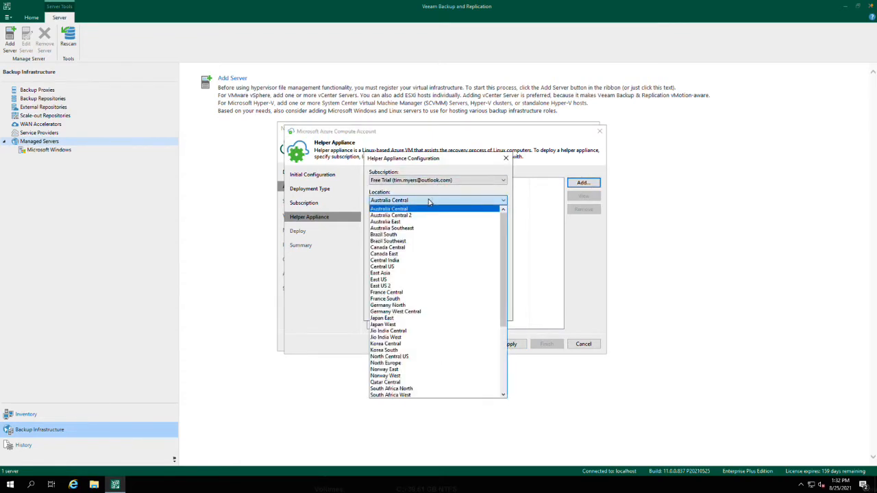
click(420, 280)
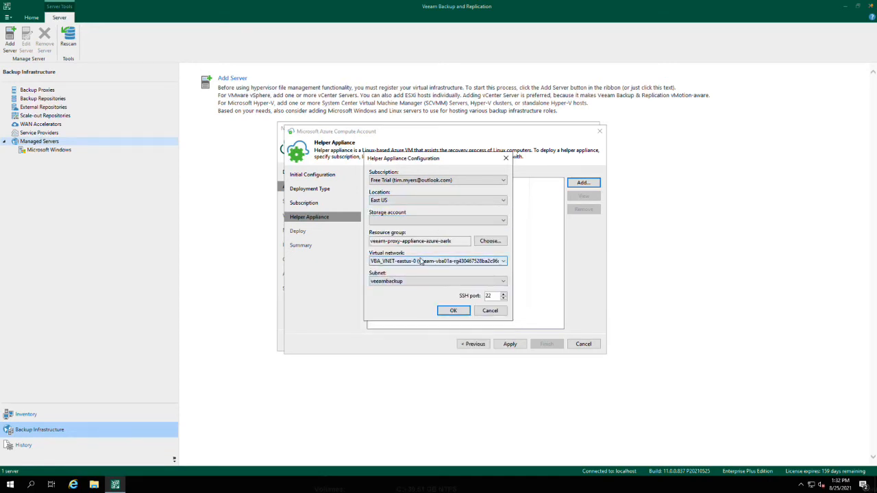
click(400, 241)
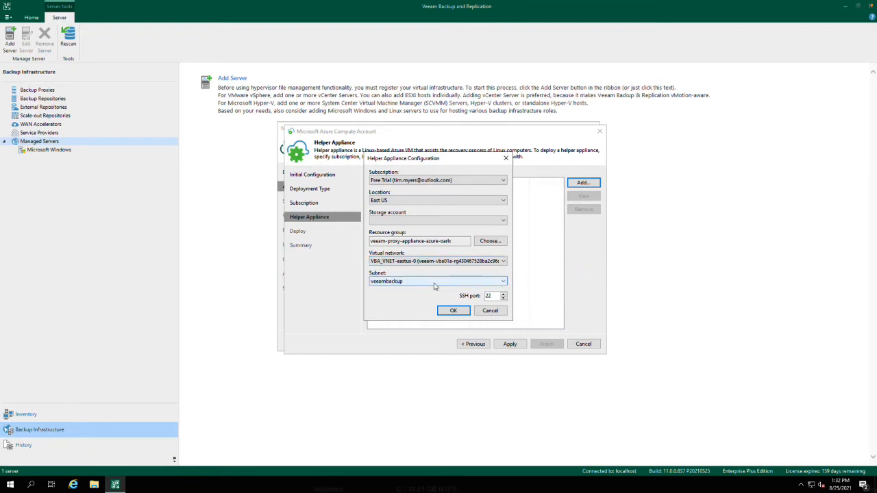
click(484, 311)
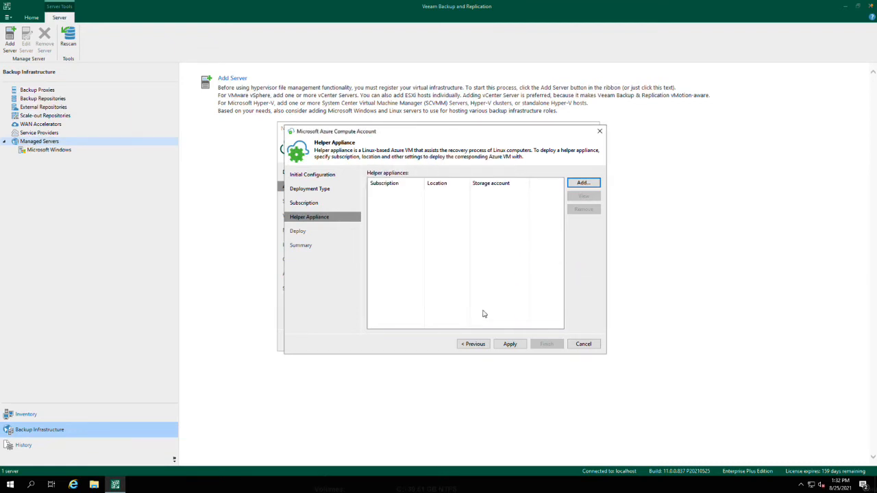
- Turn off direct restore of Linux-based computers, finish the Azure compute account, and use it for the new backup appliance
click(474, 344)
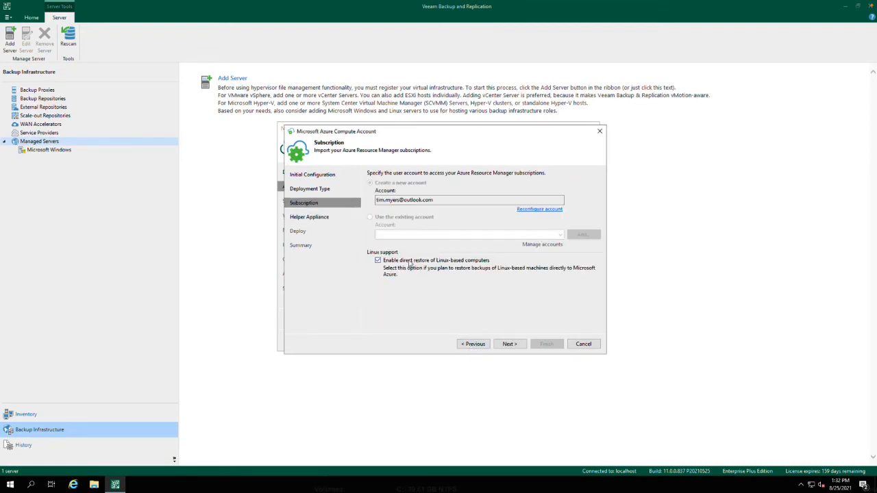
click(508, 344)
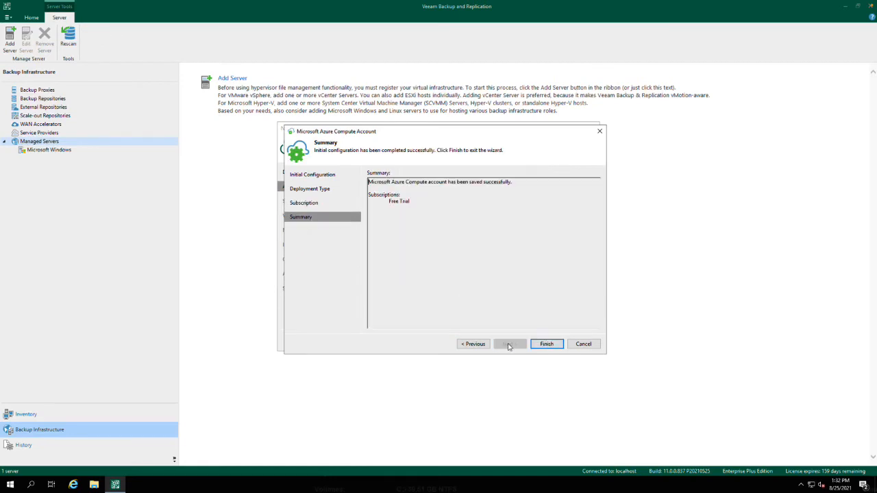
click(537, 346)
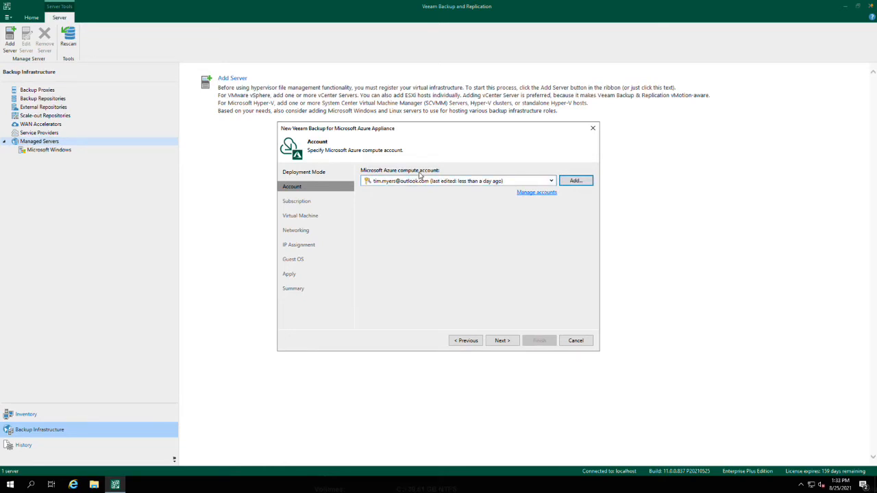
click(508, 342)
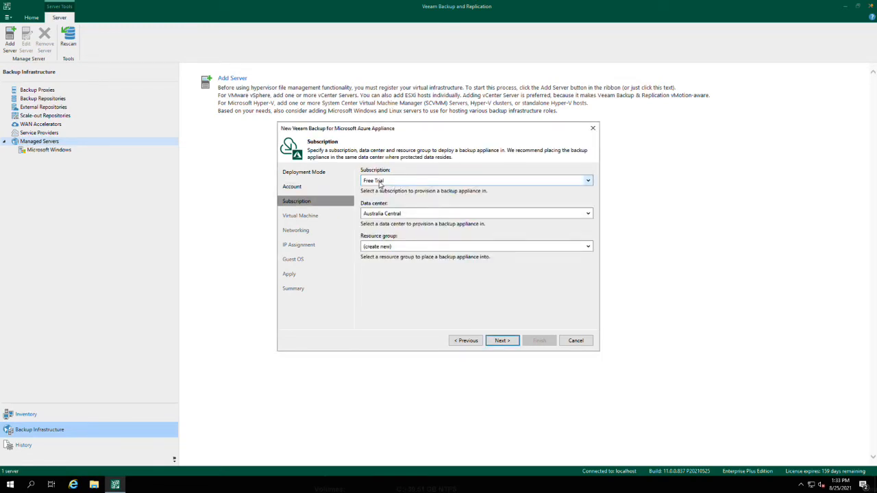
- Set the appliance's data center to East US and place it in a newly created resource group
click(428, 216)
scroll(424, 309, down, 10)
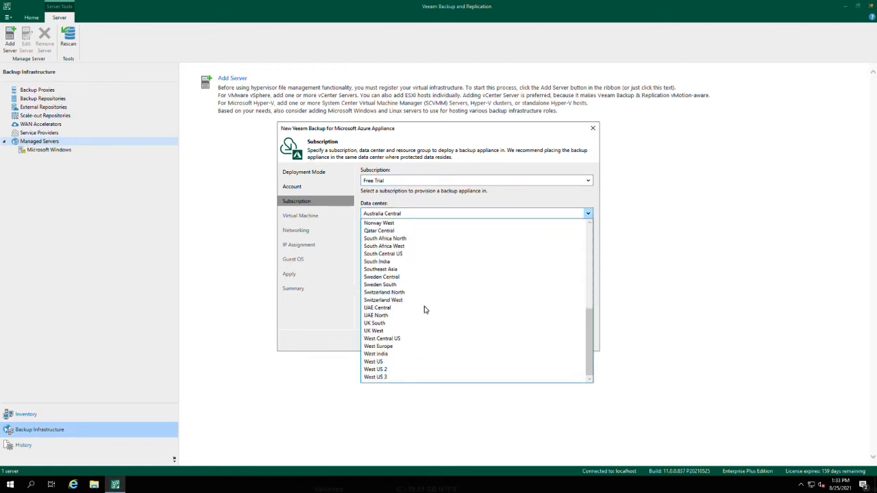
scroll(422, 307, up, 9)
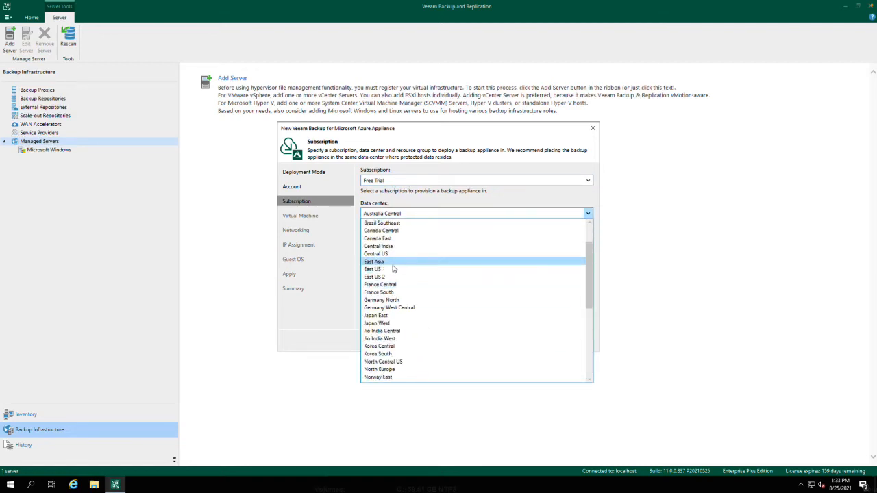
click(394, 269)
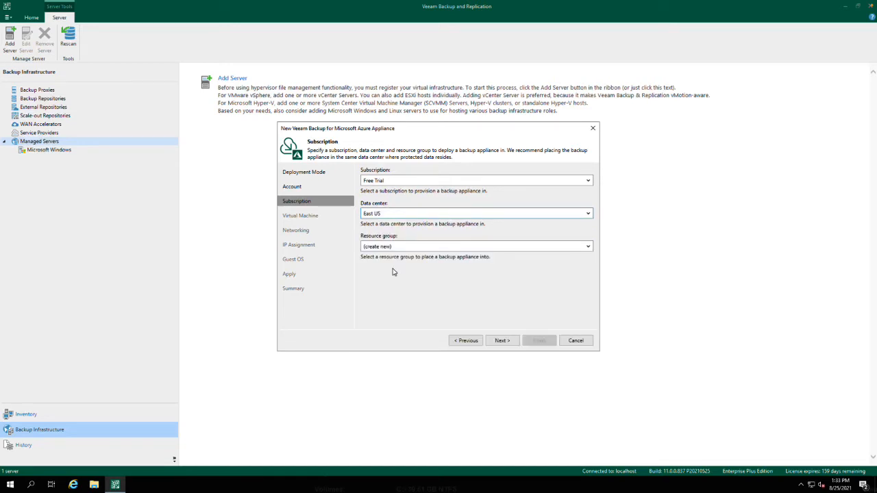
click(397, 248)
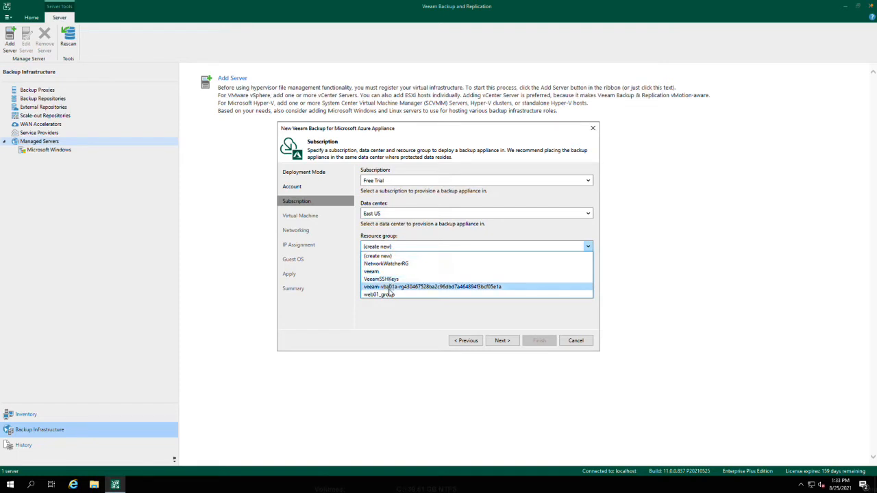
click(387, 256)
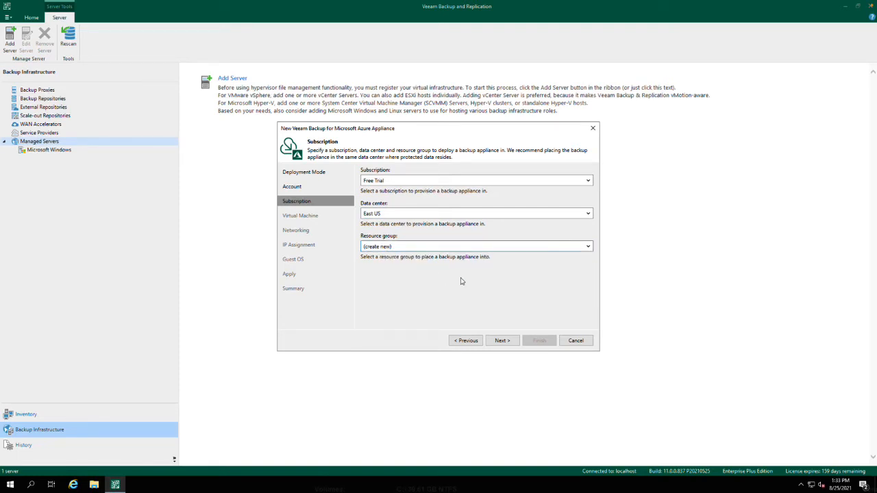
click(509, 345)
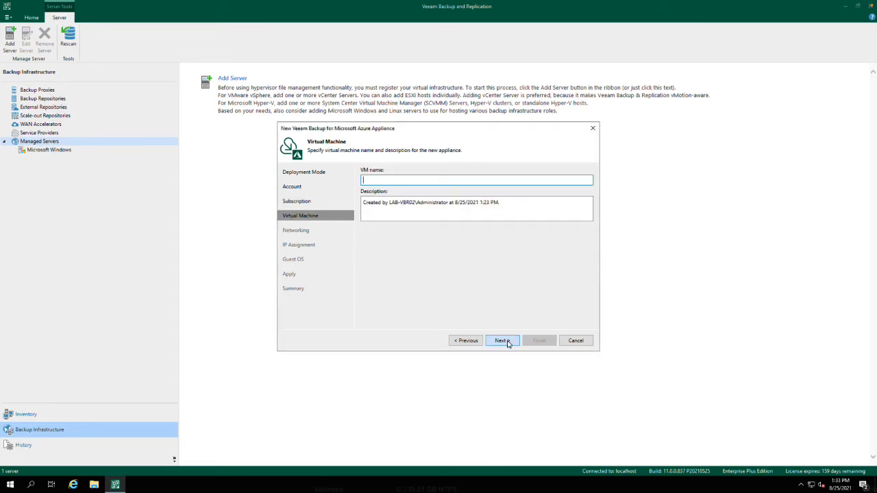
- Name the appliance's virtual machine ntt-vbr and keep the default networking settings
text(ntt-vbr)
click(502, 342)
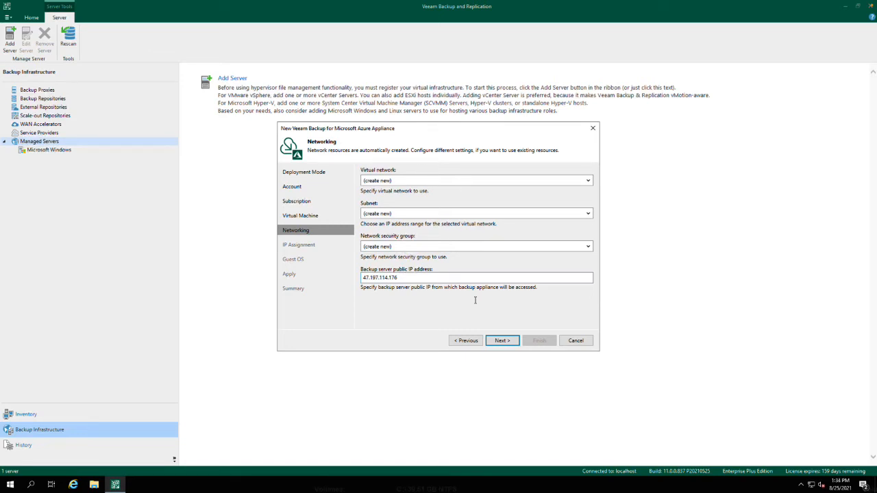
click(509, 341)
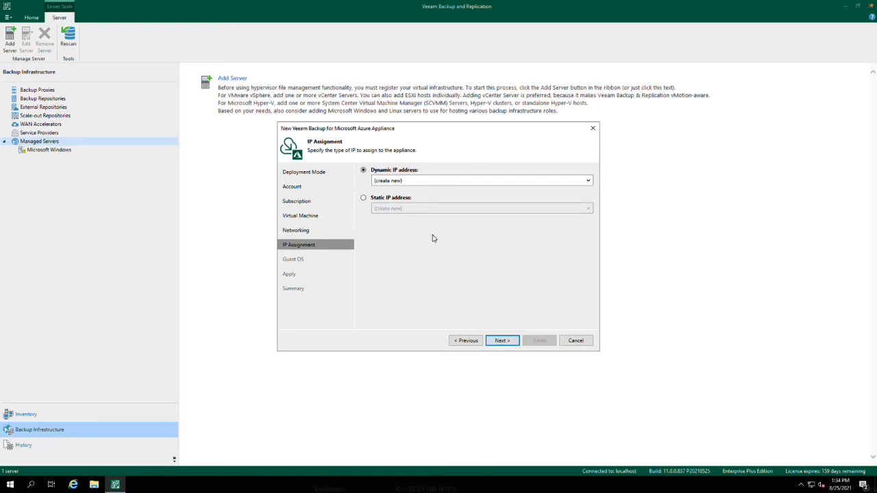
- Assign the existing static IP address vba01 to the appliance
click(442, 180)
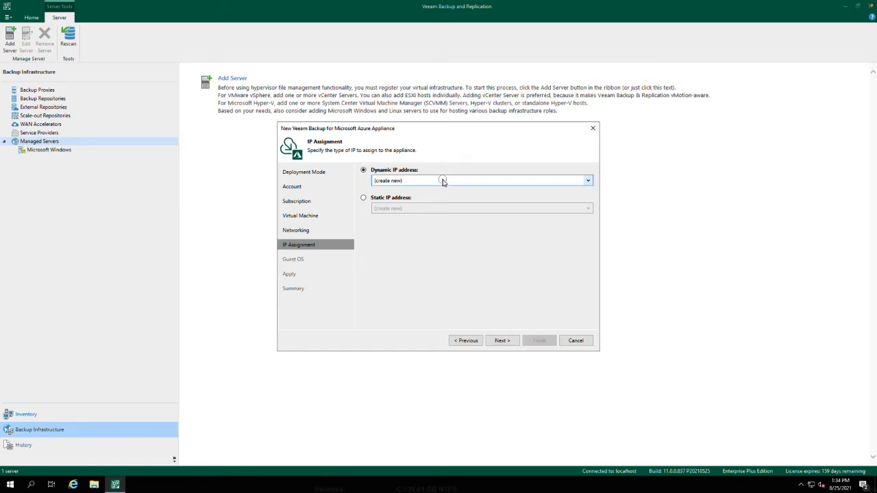
click(394, 198)
click(394, 198)
click(415, 209)
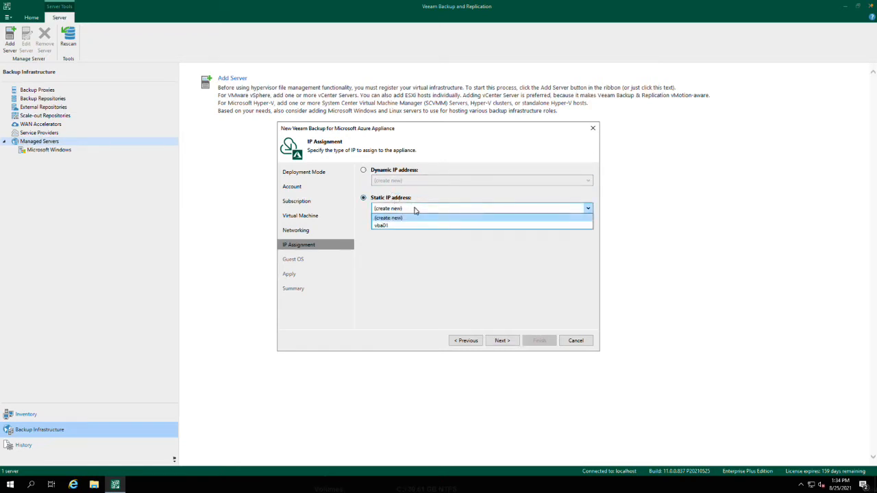
click(400, 226)
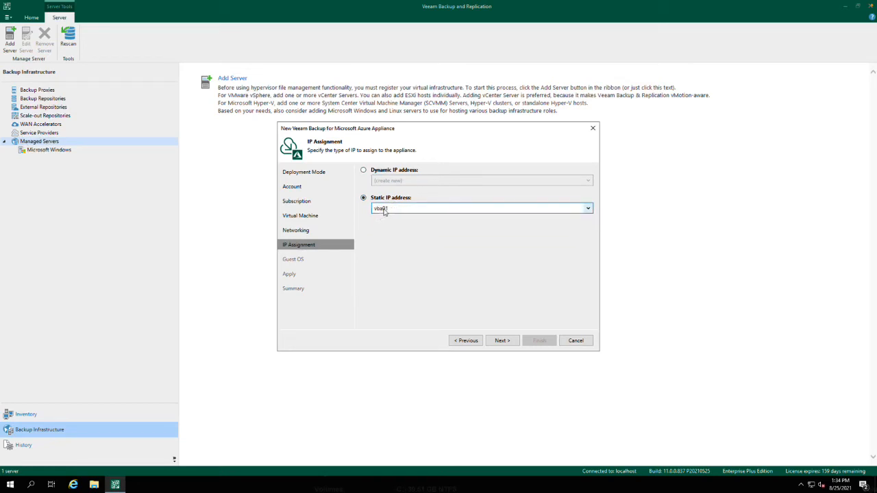
click(510, 343)
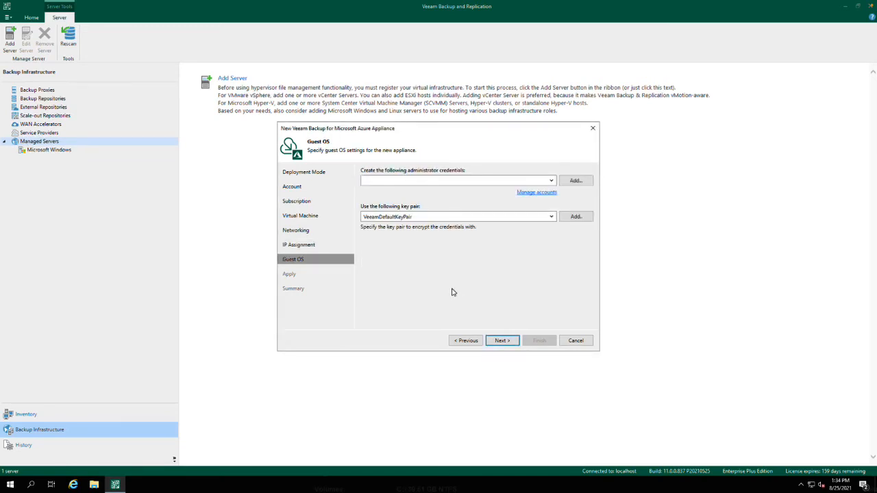
click(433, 180)
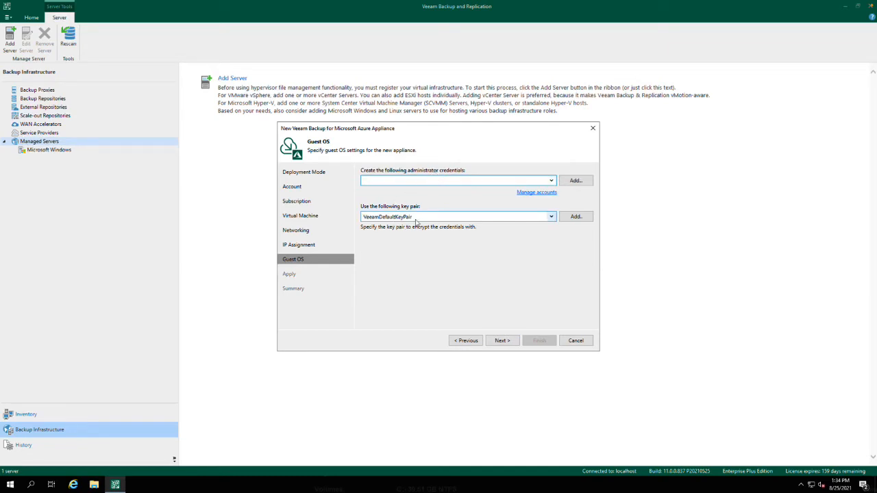
click(502, 340)
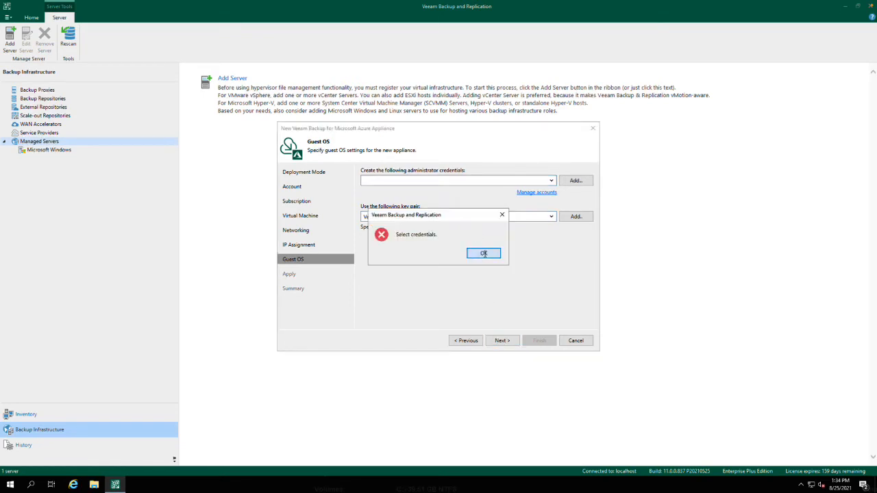
click(483, 254)
click(552, 179)
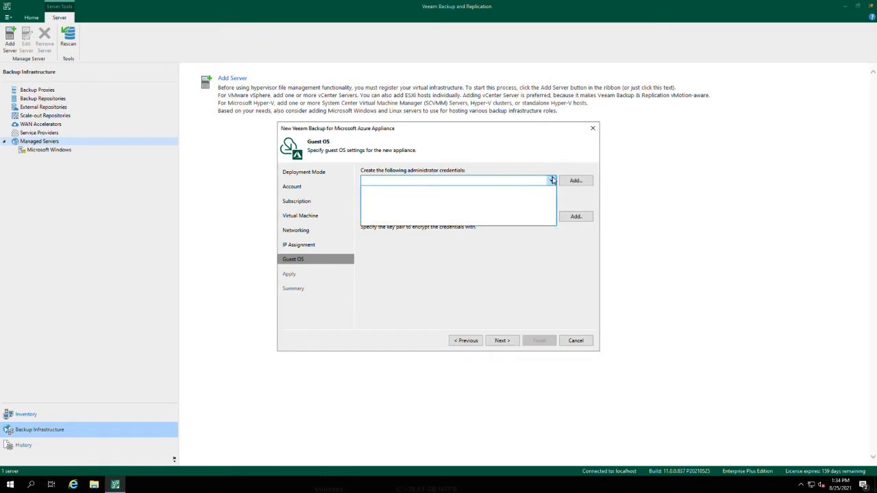
click(552, 180)
- Add administrator credentials with the username veeam and the account password, keeping VeeamDefaultKeyPair as the key pair
click(575, 181)
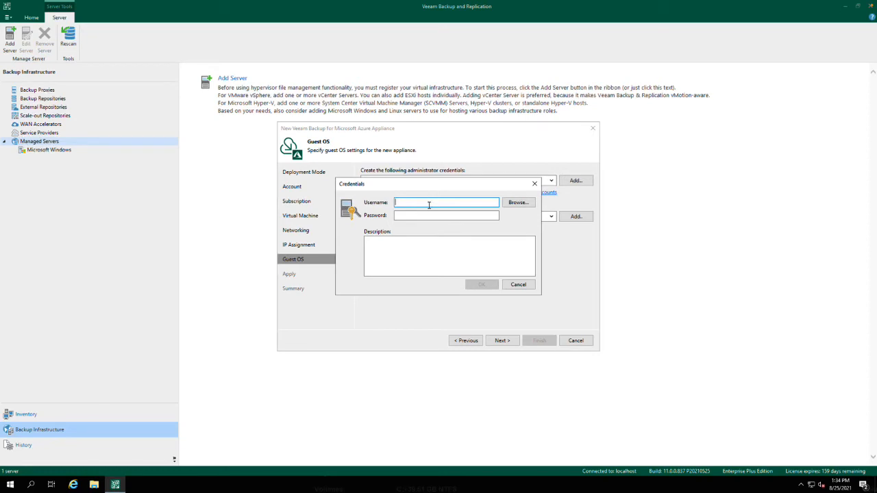
text(veeam)
key(Tab)
text(••••••••)
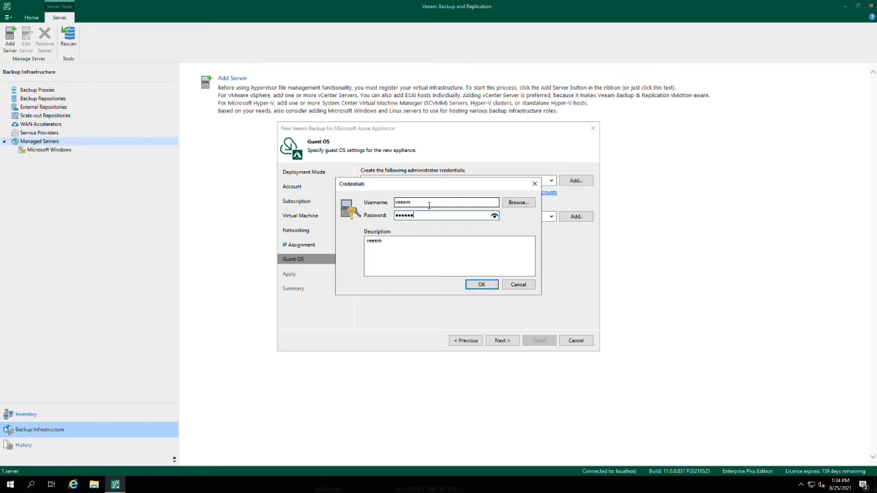
text(•)
key(Tab)
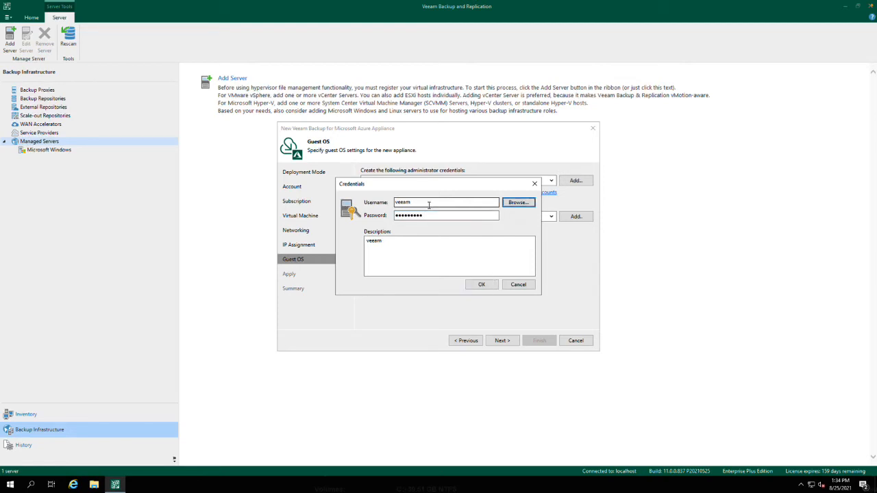
click(482, 283)
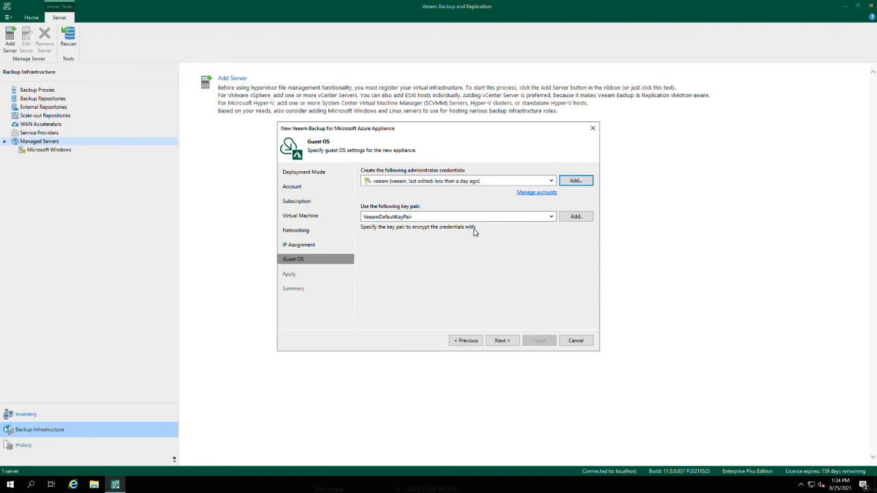
click(511, 342)
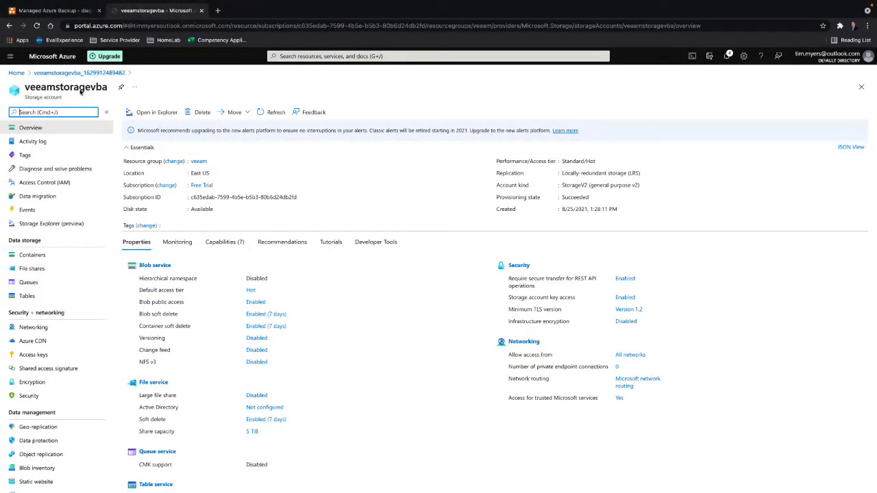
- Check the virtual machines list and the notifications in the Microsoft Azure portal
click(17, 73)
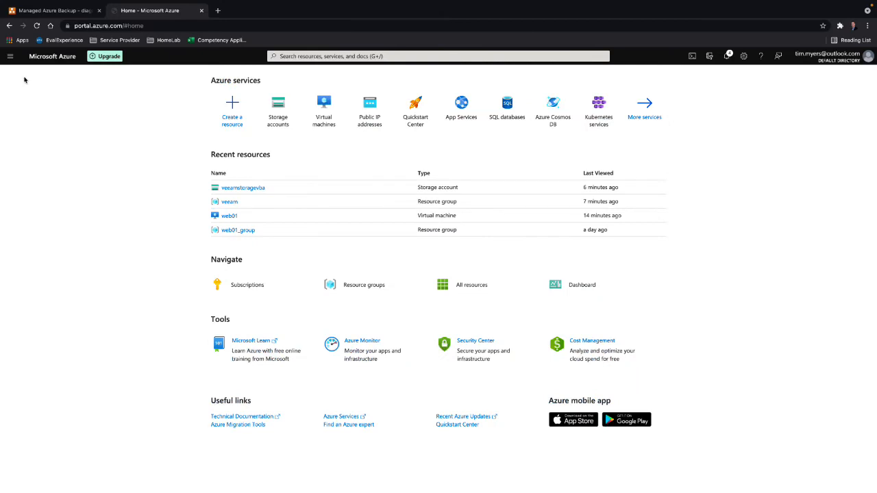
click(324, 113)
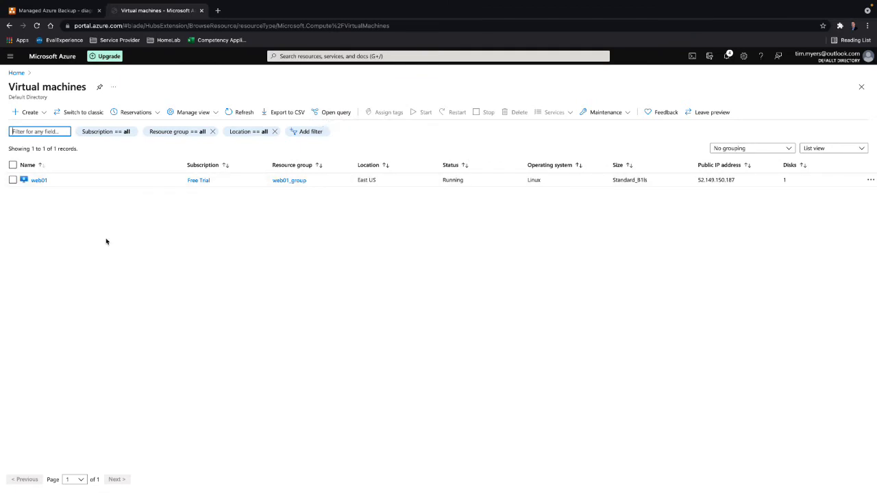
click(733, 60)
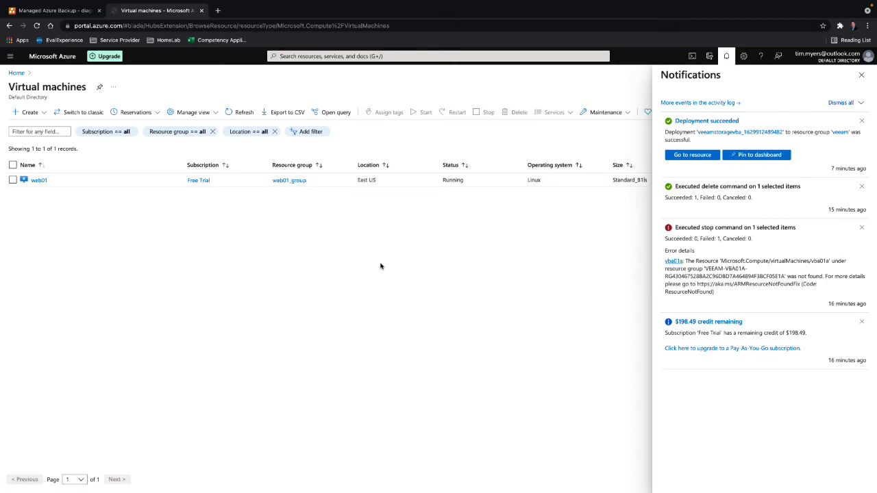
click(725, 56)
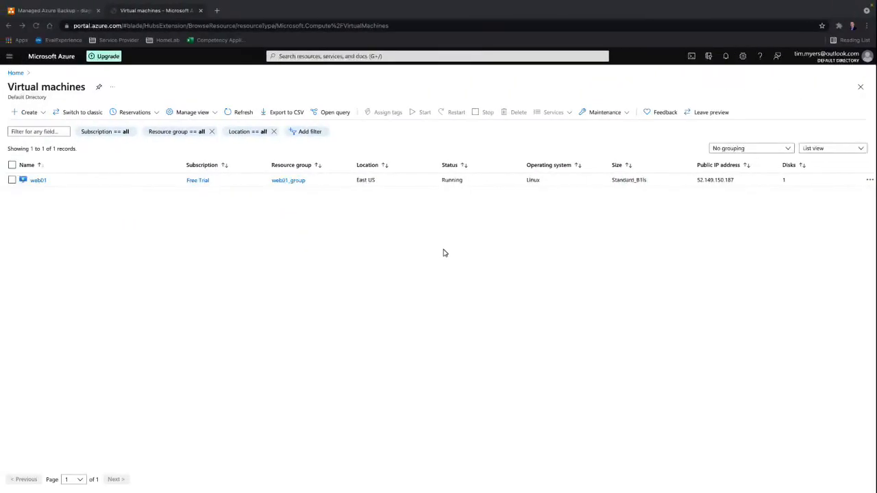
- Refresh the virtual machines list in the Azure portal to check for the deployed appliance, and return to Veeam Backup and Replication
click(37, 26)
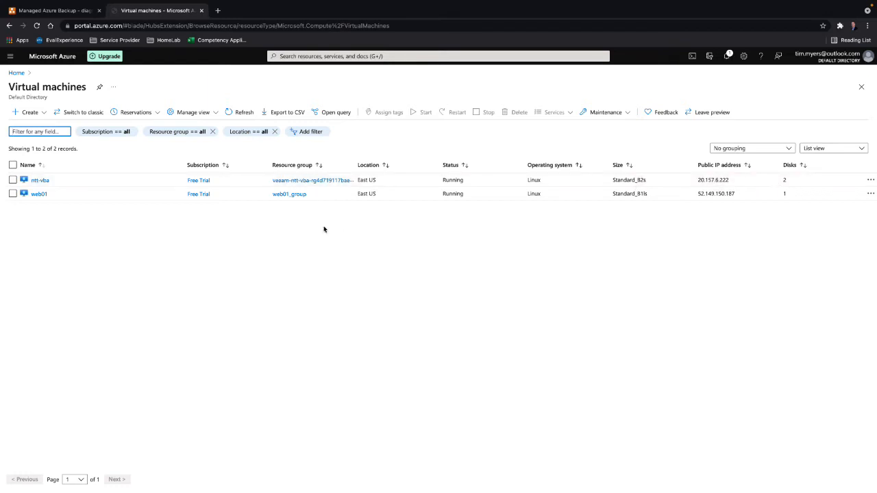
key(ctrl+Left)
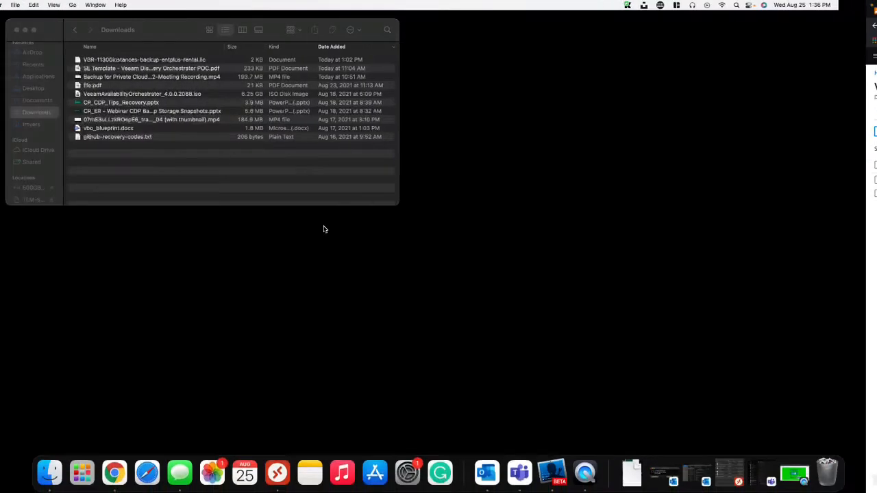
key(ctrl+Right)
key(ctrl+Right)
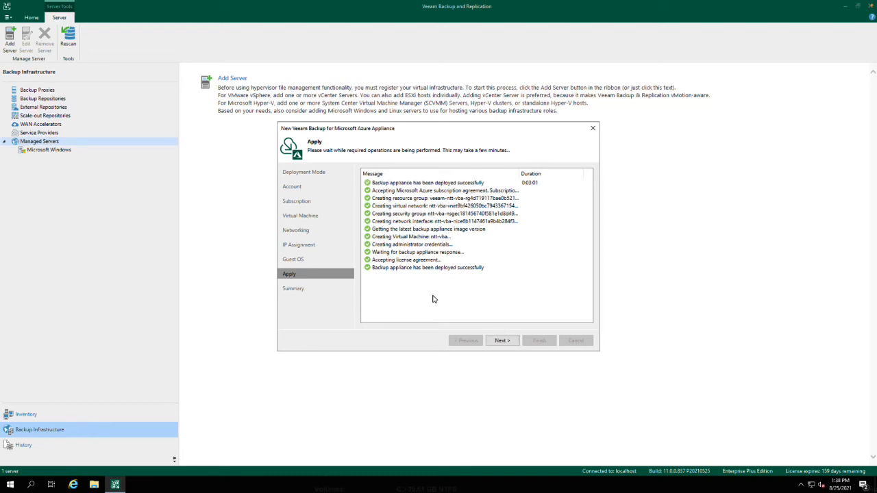
- Finish the appliance deployment wizard with the option to open the Azure Blob backup repository creation wizard enabled
click(511, 340)
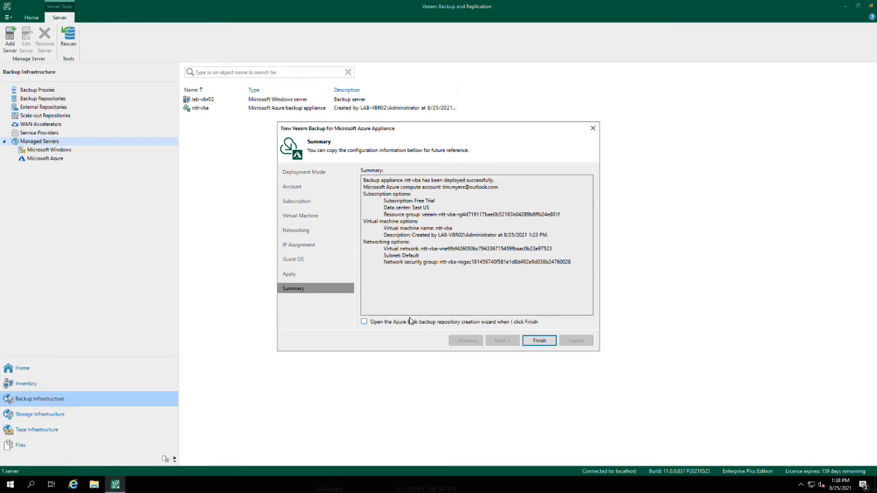
click(363, 321)
click(540, 340)
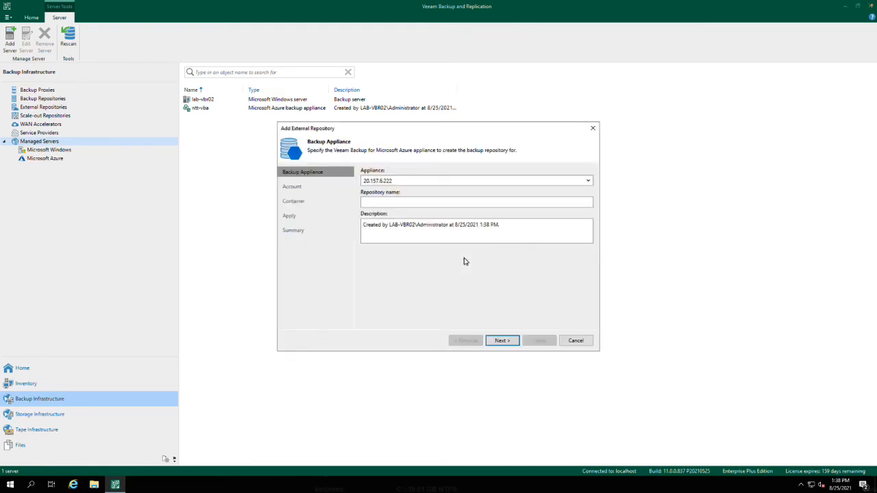
- Select the appliance 20.157.6.222 for the external repository and name the repository ntt-vba-repo
click(588, 181)
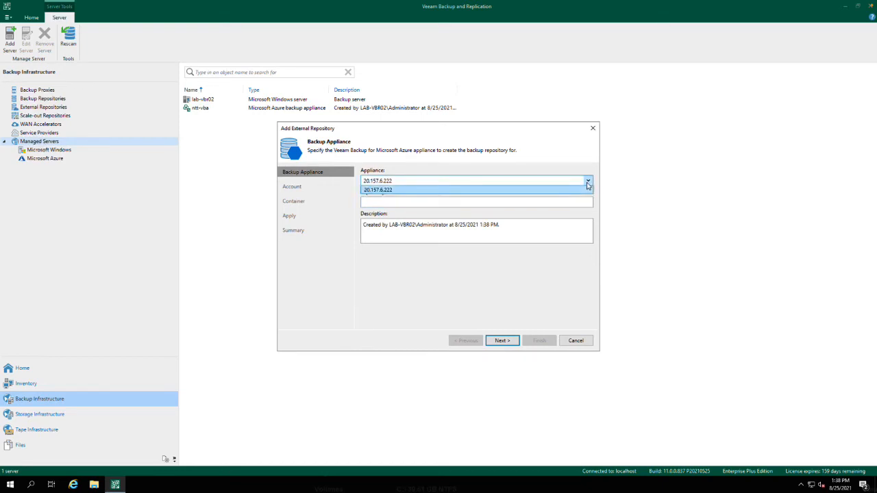
click(372, 190)
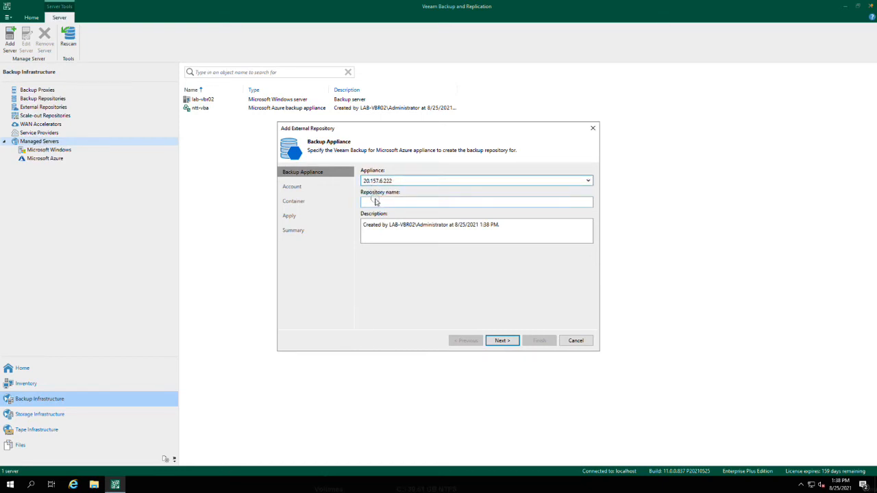
click(375, 200)
text(ntt-)
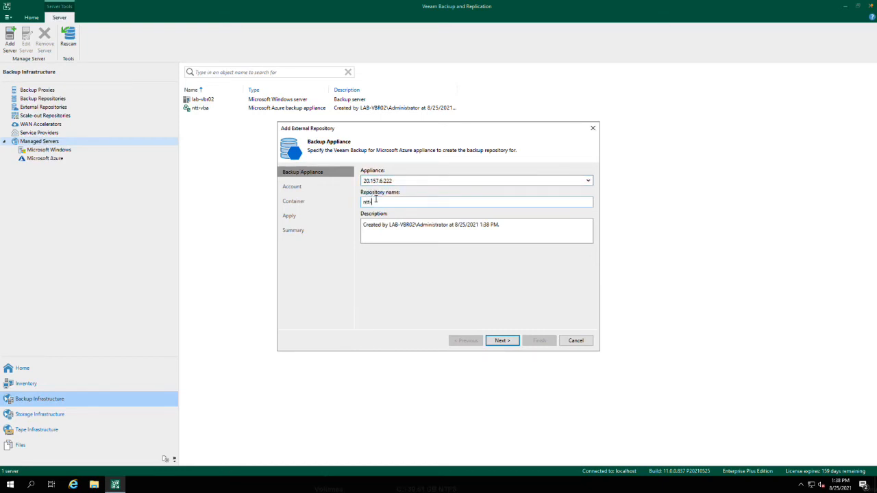
text(vba-repo)
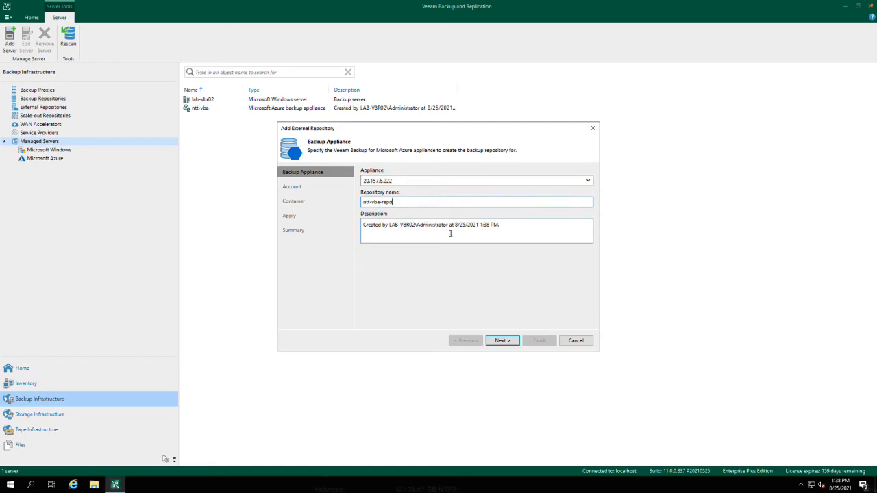
click(500, 343)
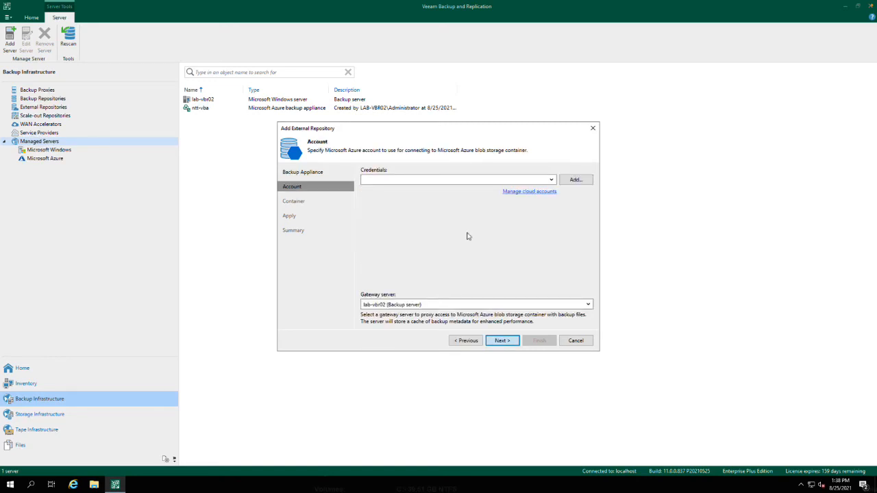
- Check the existing credentials for the repository's Azure account and open a new credentials entry
click(549, 180)
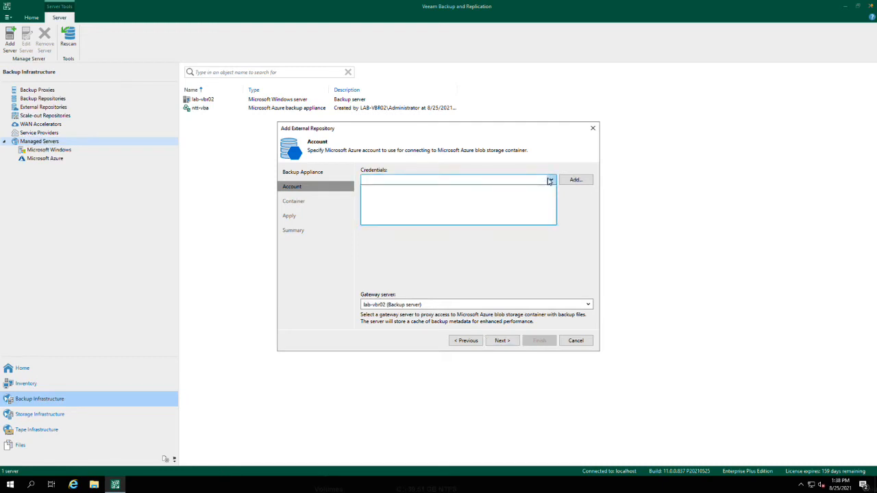
click(546, 178)
click(575, 181)
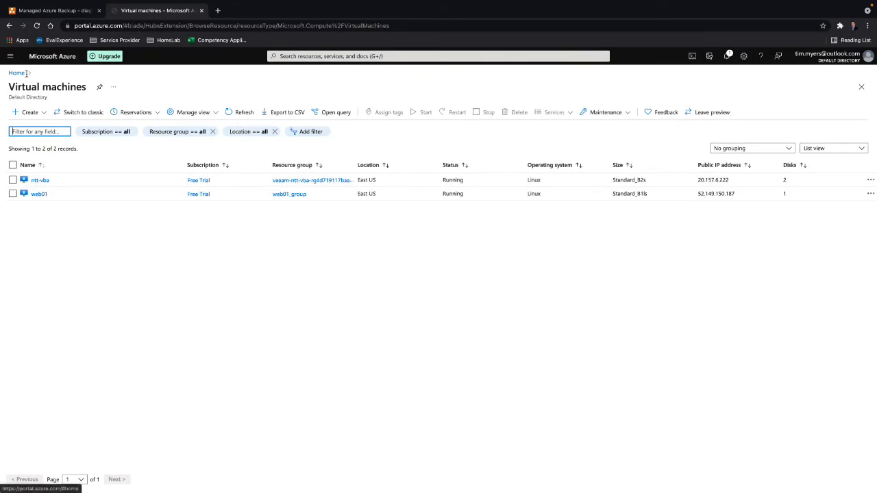
- Switch to the Azure portal, reveal the access keys of the storage account in the veeam-ntt-vba resource group, and copy the account name
click(18, 73)
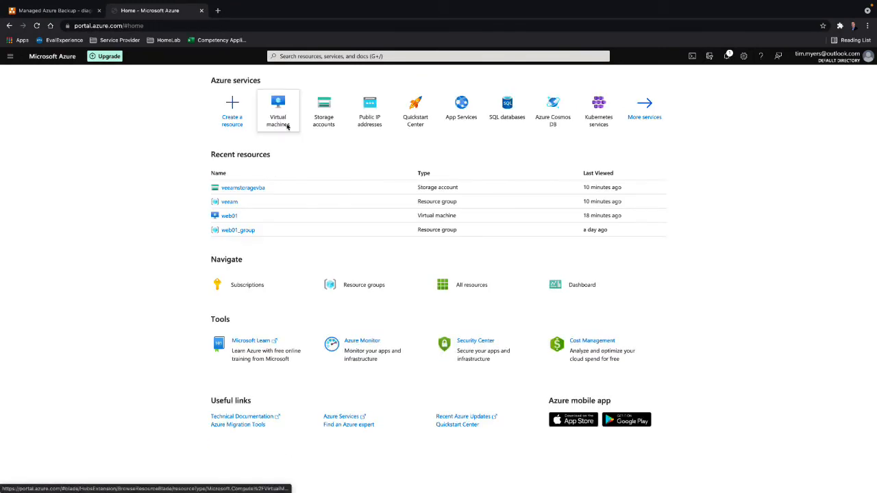
click(329, 122)
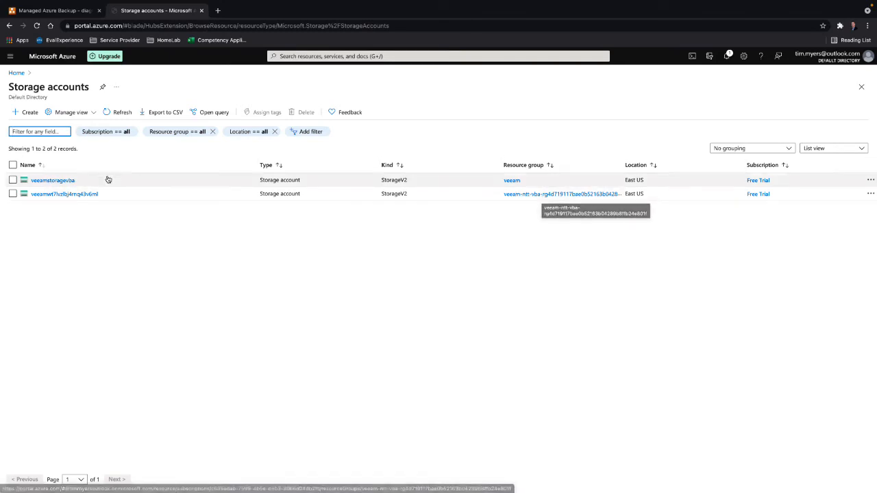
click(58, 195)
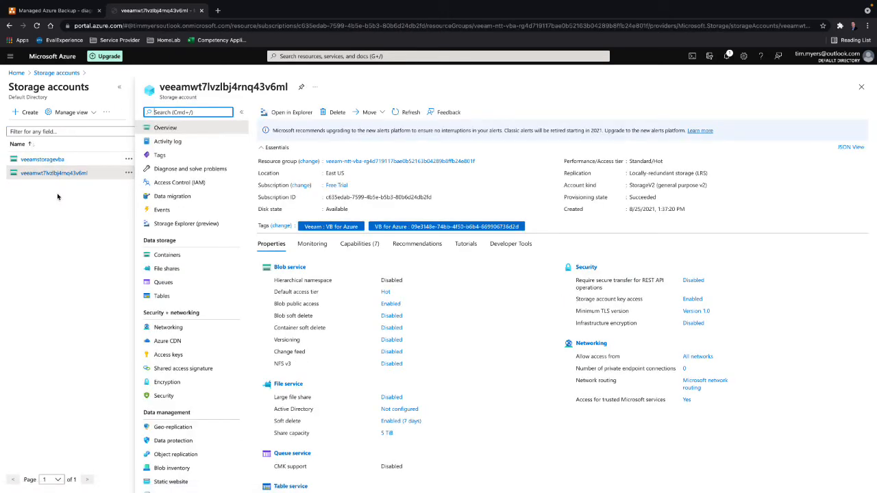
click(168, 355)
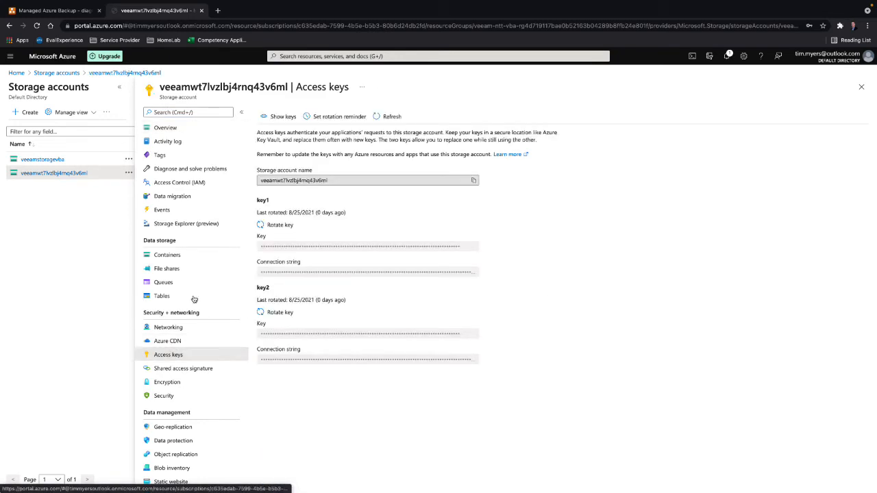
click(283, 116)
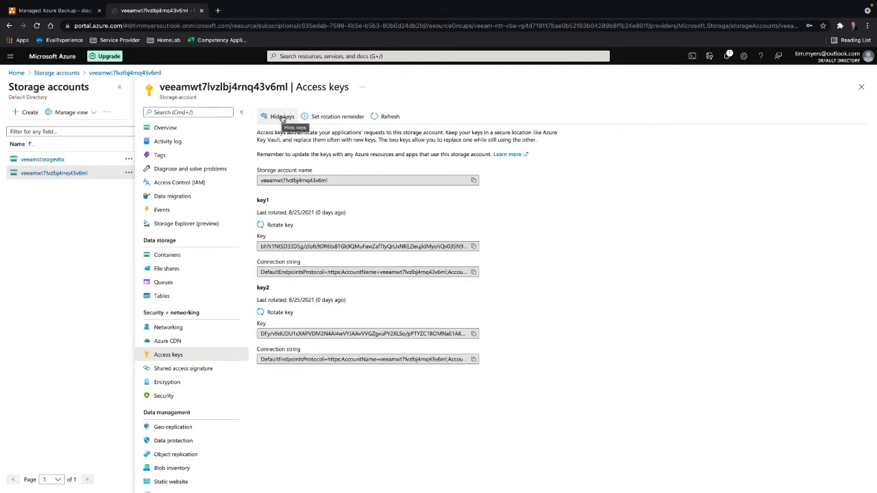
click(474, 180)
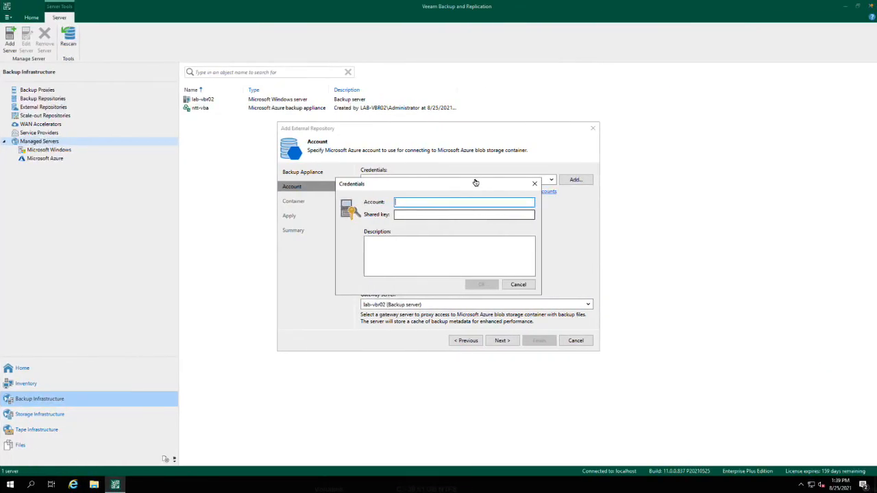
- Add the repository credentials in Veeam Backup and Replication using the copied storage account name and its key1 access key as the shared key
key(ctrl+v)
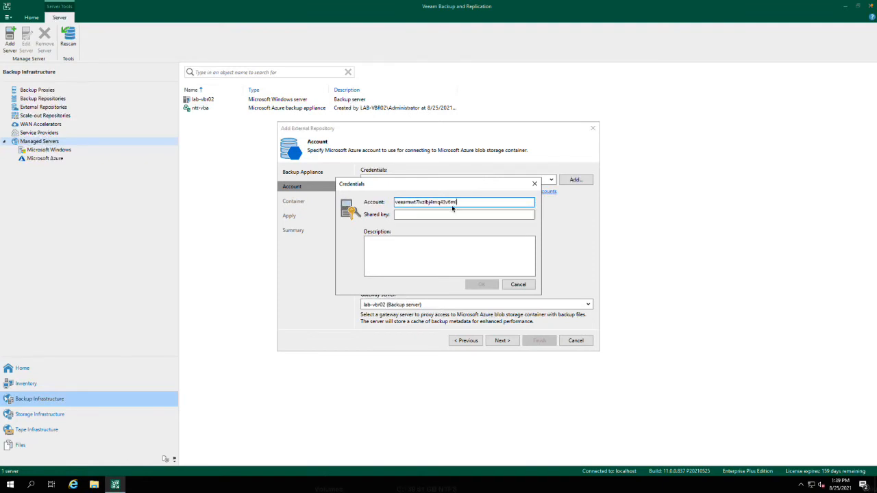
click(435, 214)
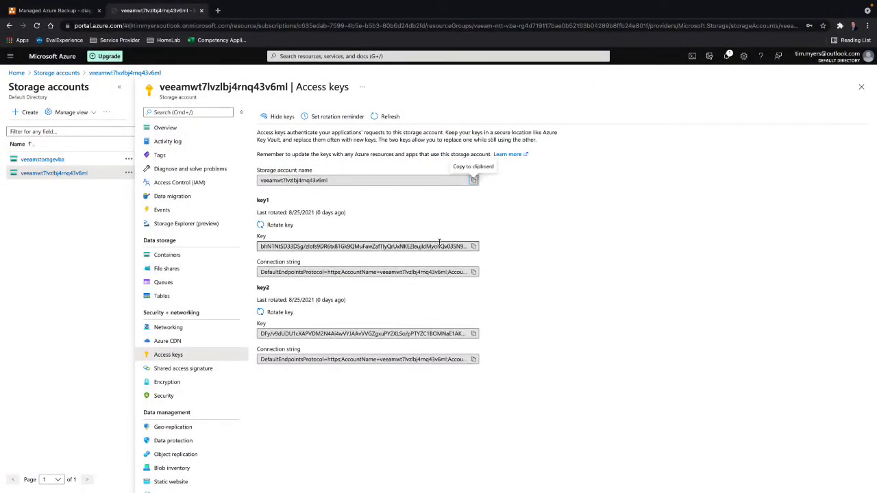
click(473, 246)
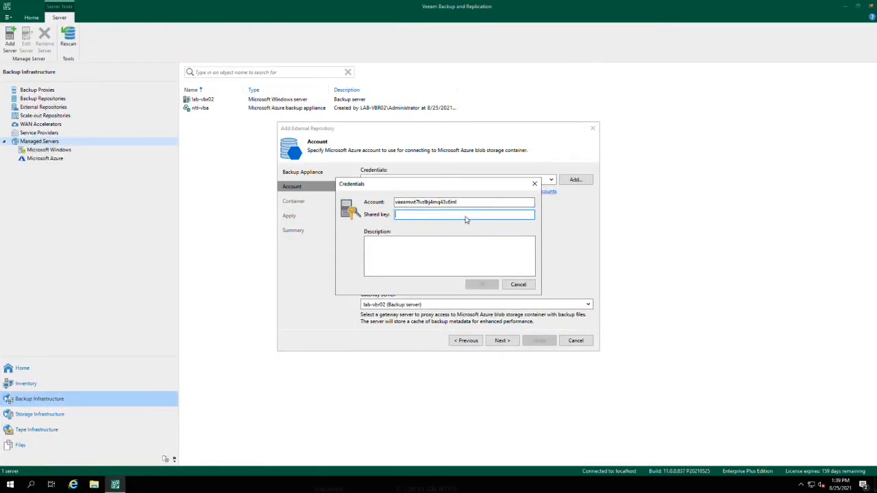
key(ctrl+v)
click(480, 284)
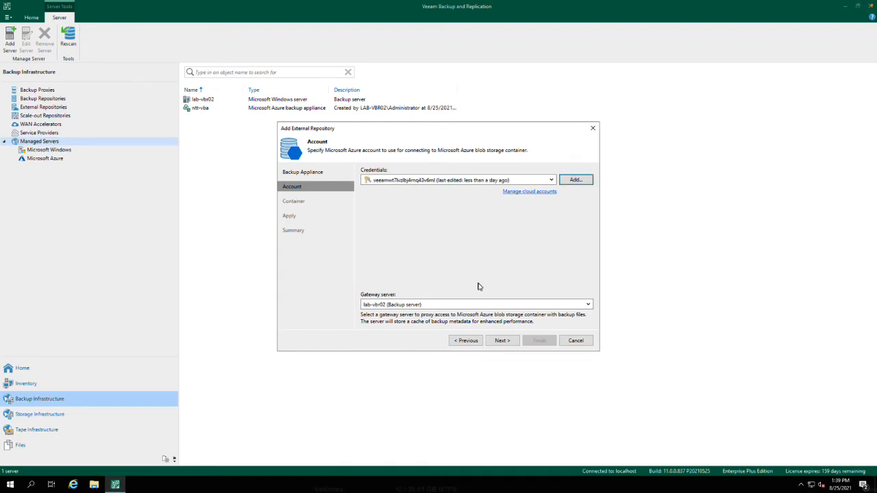
- Keep lab-vbr02 as the gateway server and apply the repository with the vss-agent-windows container and backup file encryption disabled
click(493, 341)
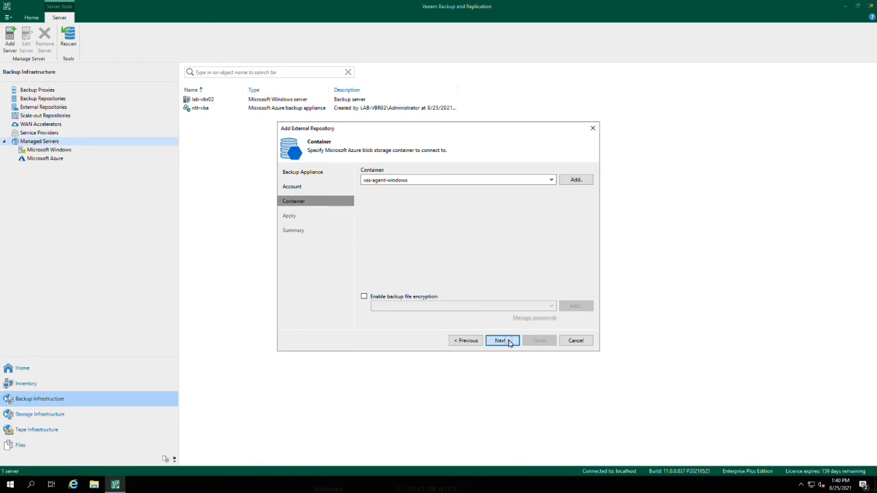
click(502, 340)
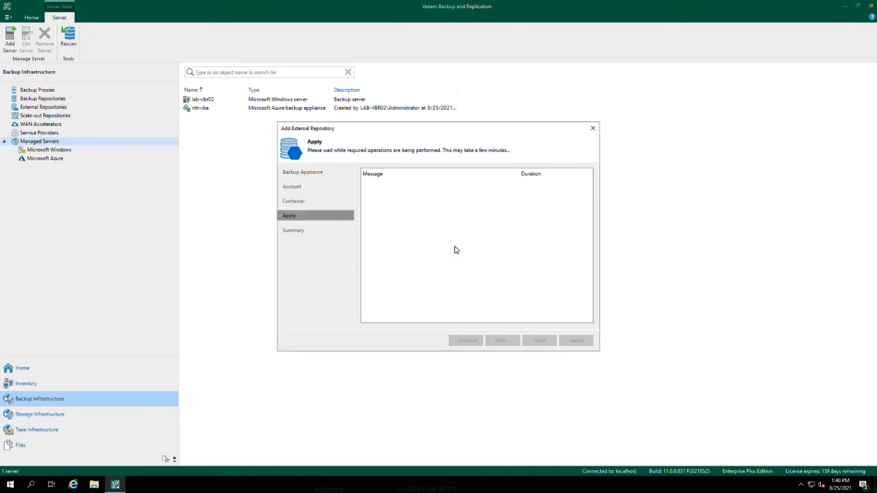
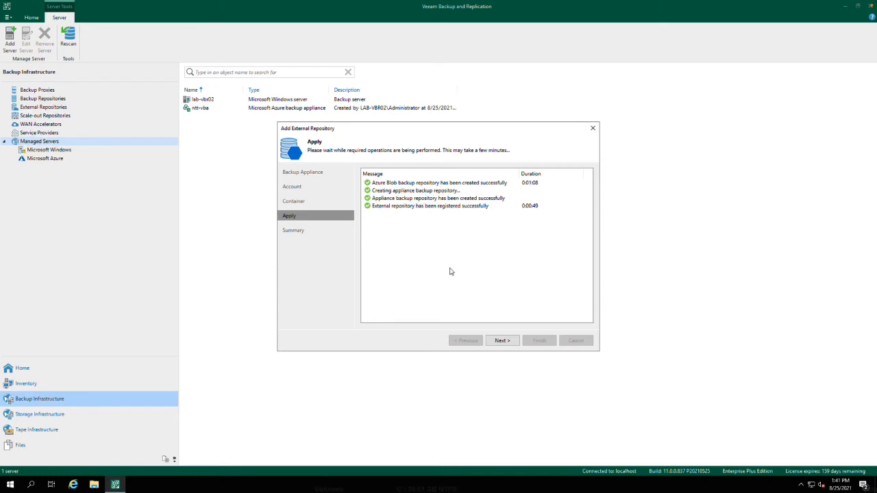
- Finish adding the external repository and check the ntt-vba appliance and the ntt-vba-repo entry in the backup infrastructure
click(506, 341)
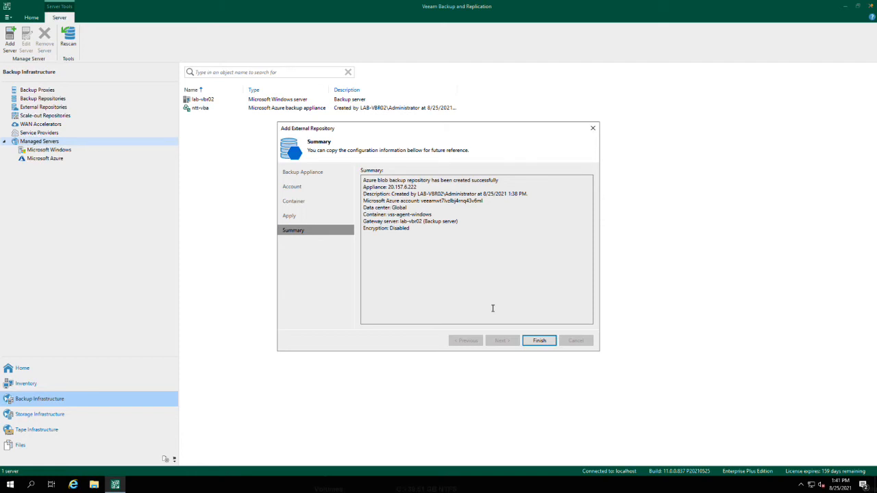
click(536, 340)
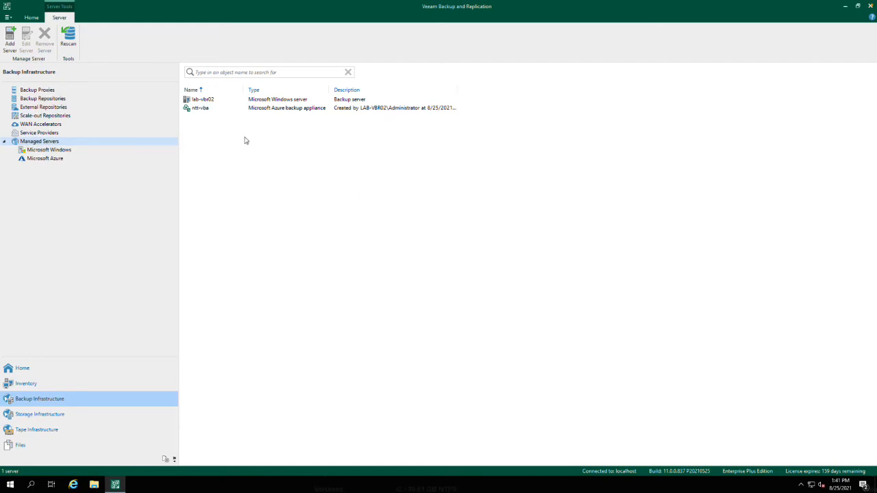
click(202, 109)
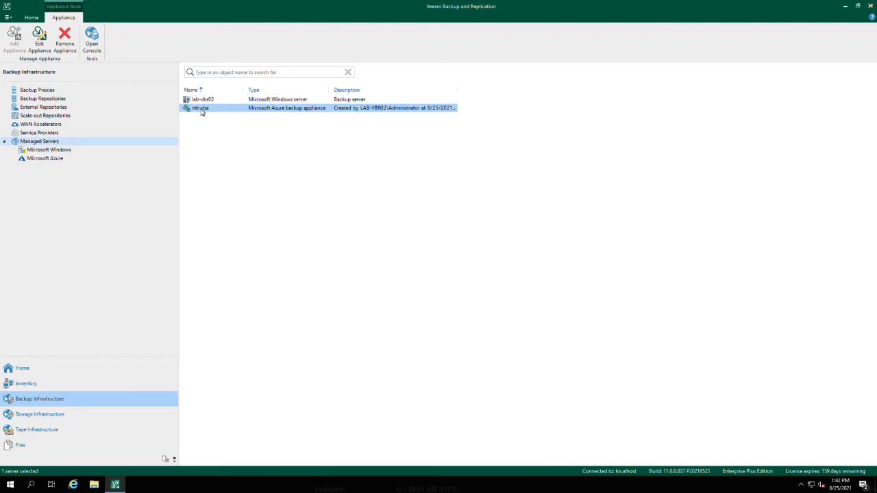
click(49, 108)
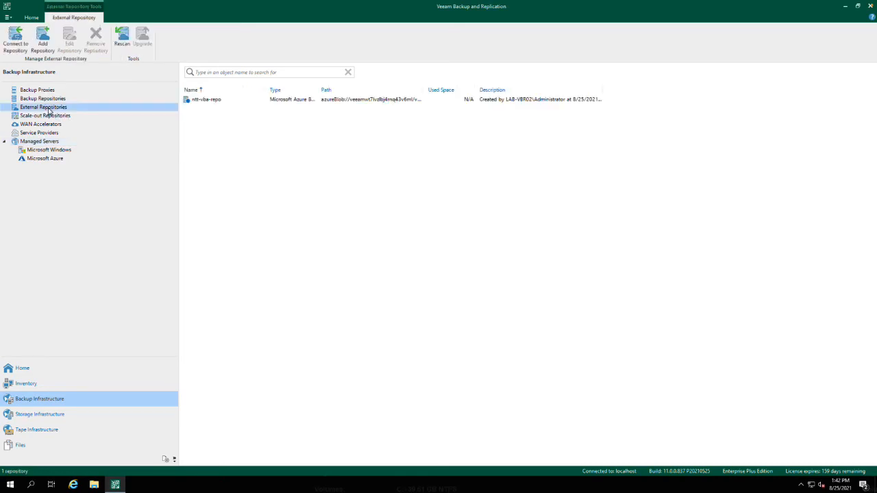
click(207, 102)
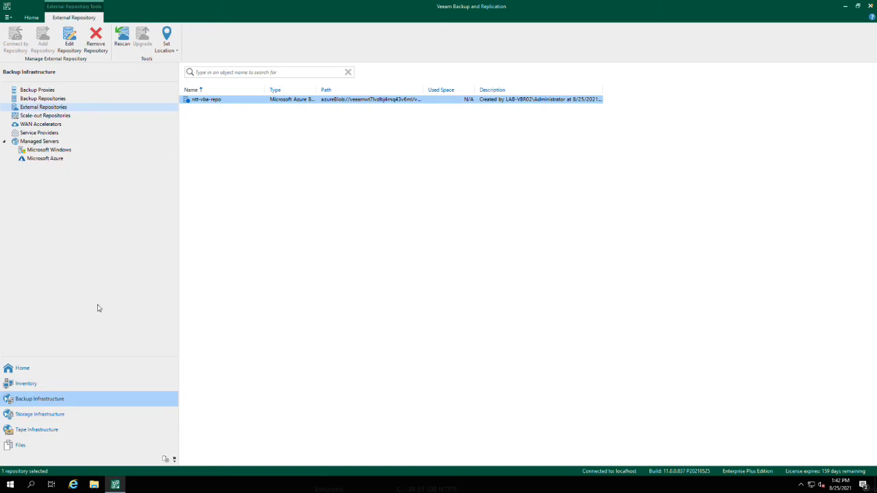
- Start a new Microsoft Azure backup policy and proceed past the browser's certificate warning to the Veeam Backup for Microsoft Azure appliance
click(58, 368)
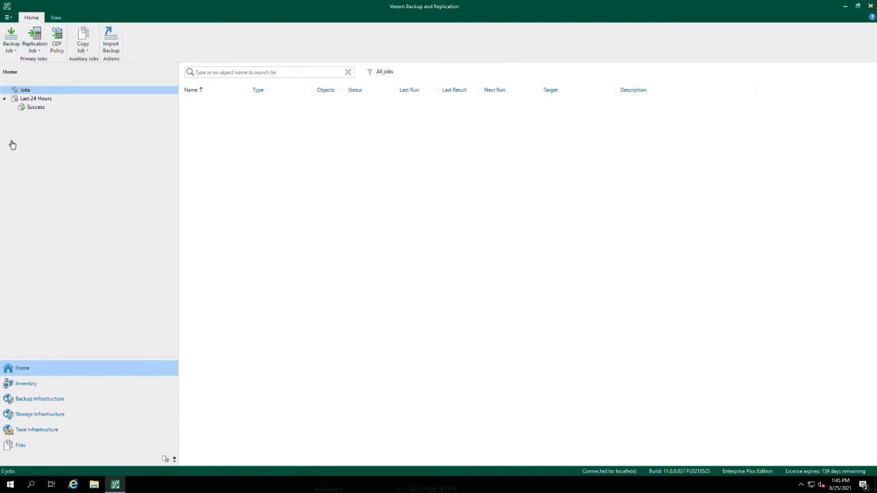
click(11, 41)
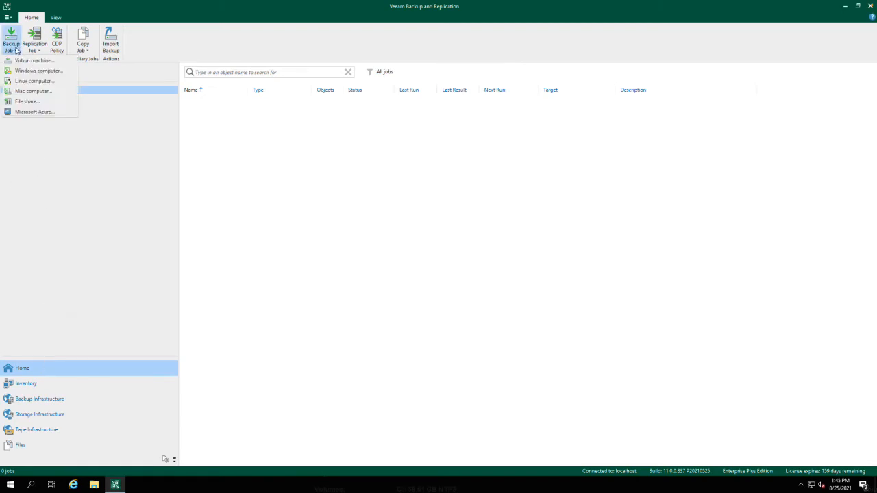
click(35, 111)
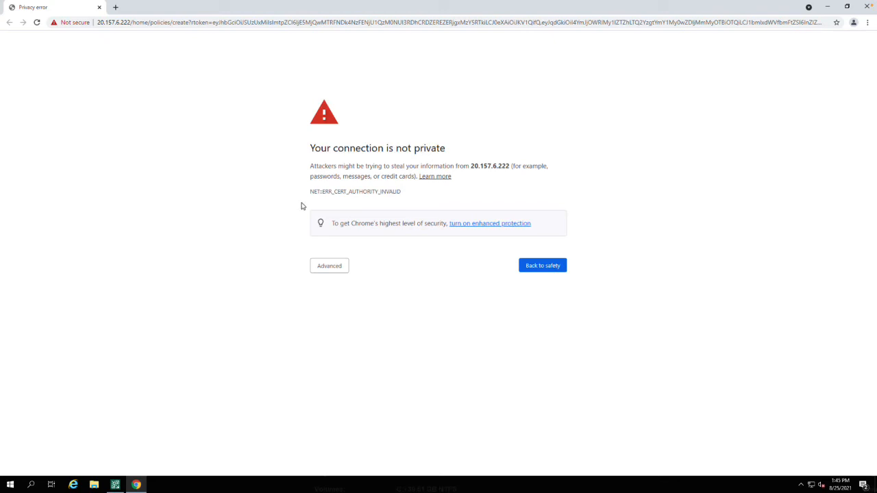
click(329, 268)
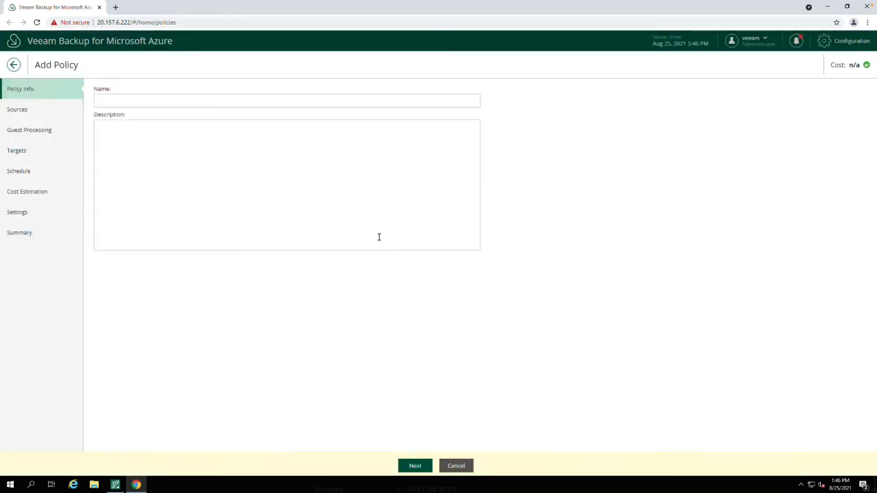
- Look up the virtual machines in the Azure portal and name the new policy "backup - web01"
click(157, 100)
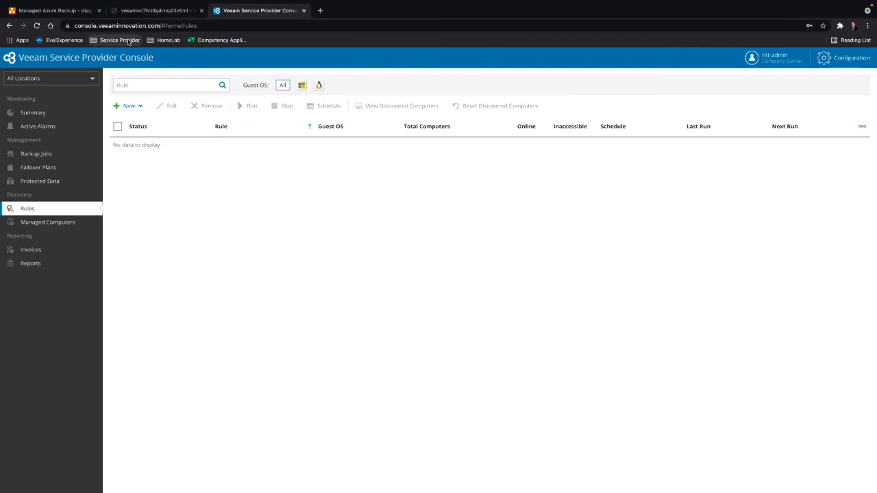
click(149, 12)
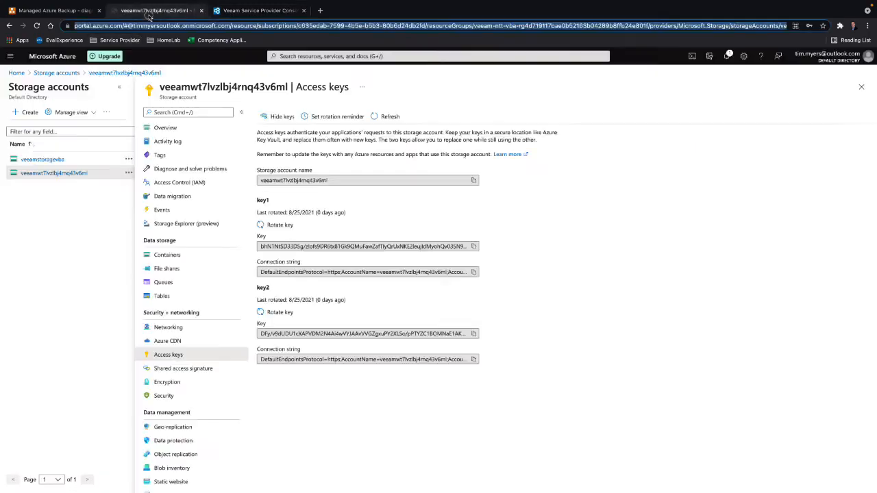
click(15, 73)
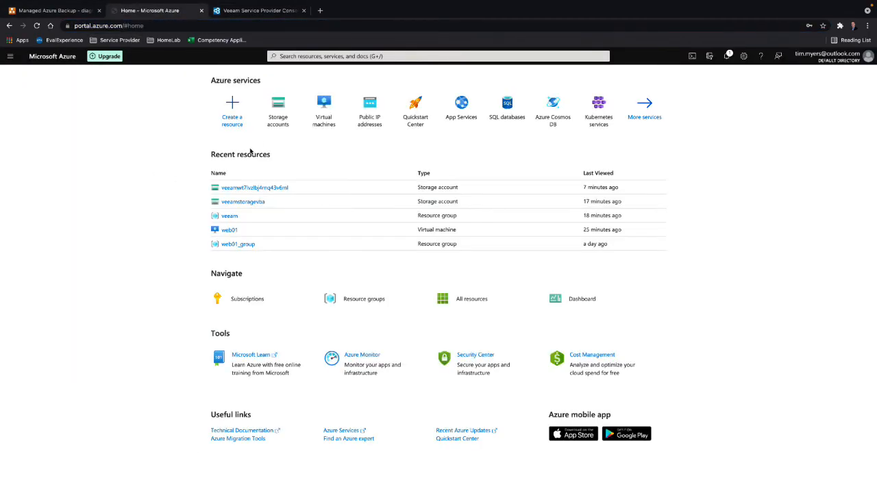
click(324, 111)
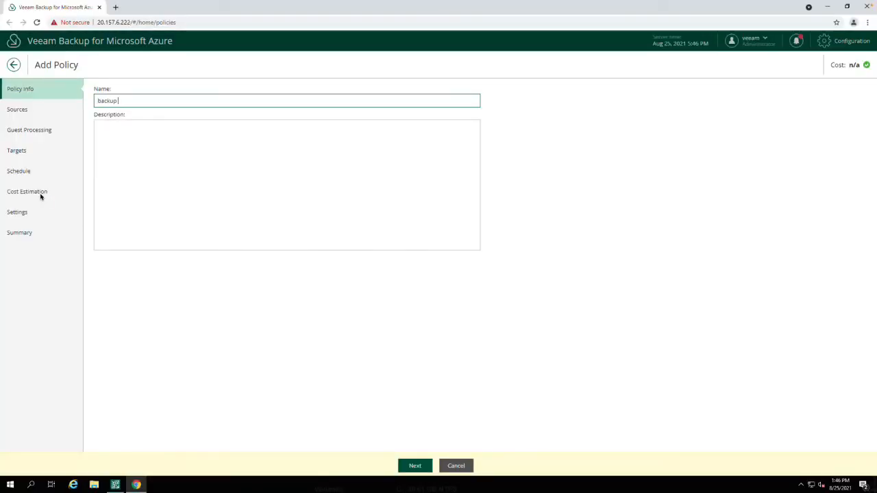
text(web01)
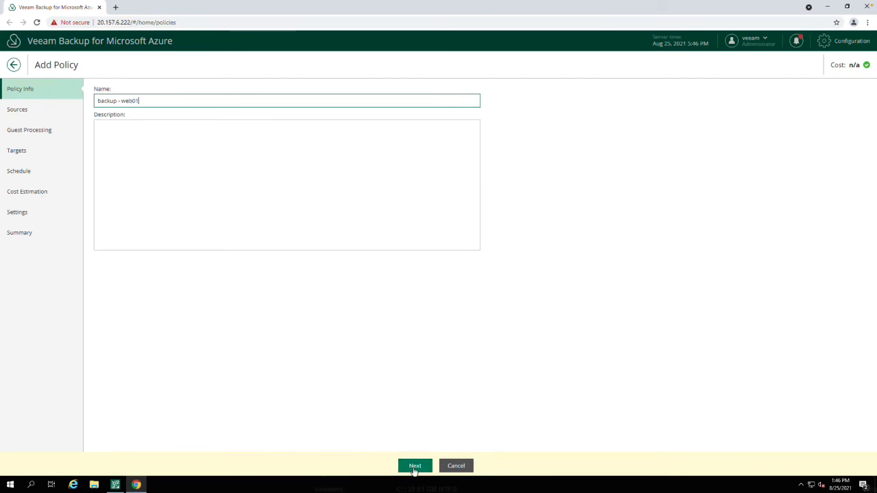
click(414, 466)
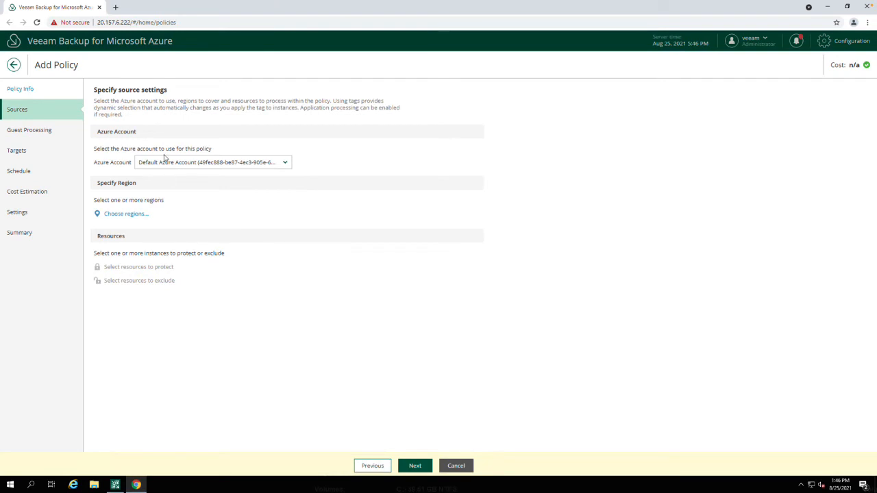
- Keep the default Azure account as the policy source and select East US as the region to cover
click(285, 163)
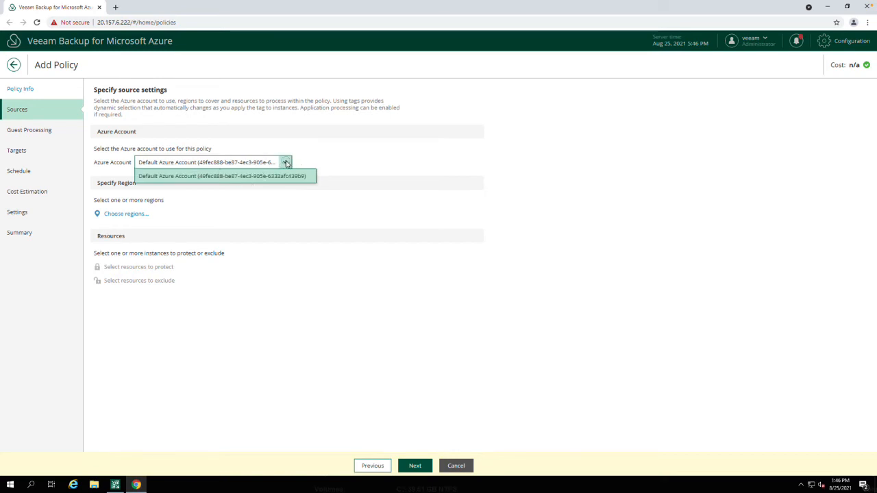
click(287, 163)
click(286, 163)
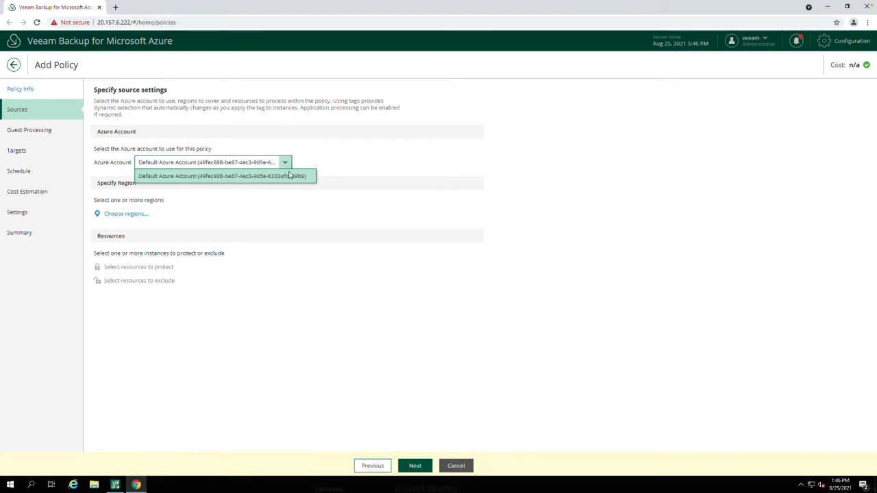
click(118, 214)
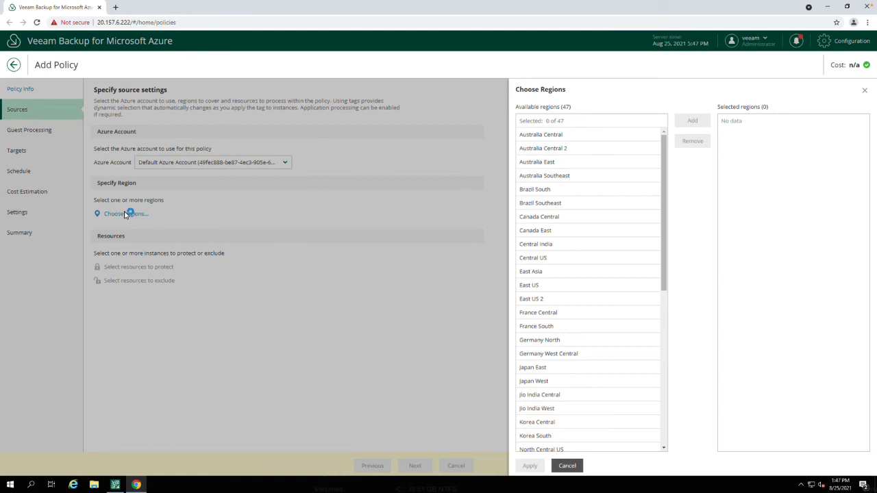
click(538, 289)
click(693, 121)
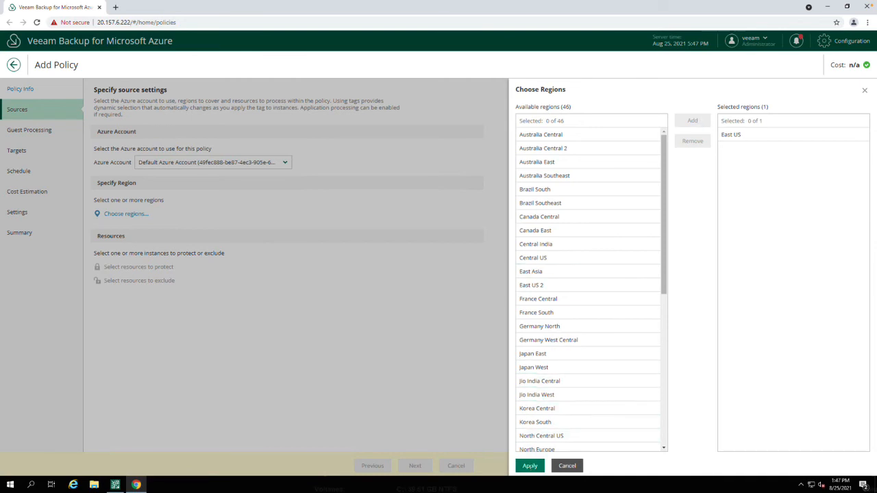
click(530, 465)
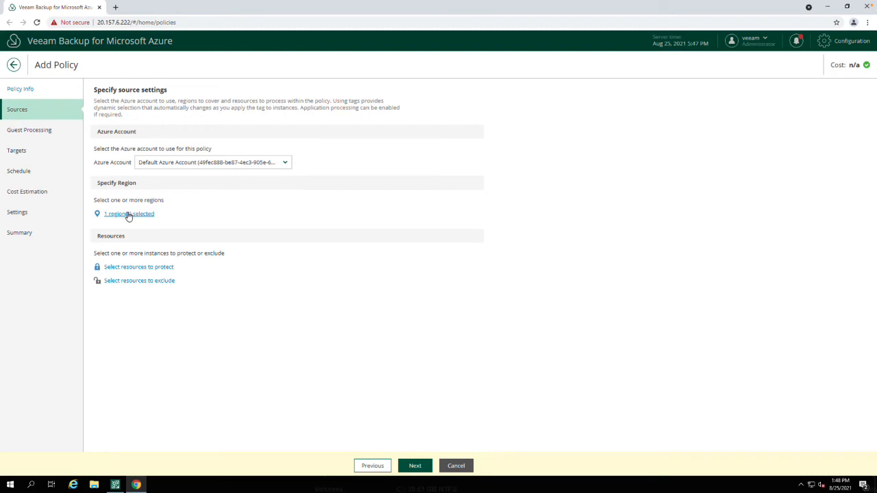
- Protect the web01 virtual machine with the policy, excluding no resources, and continue to guest processing
click(137, 270)
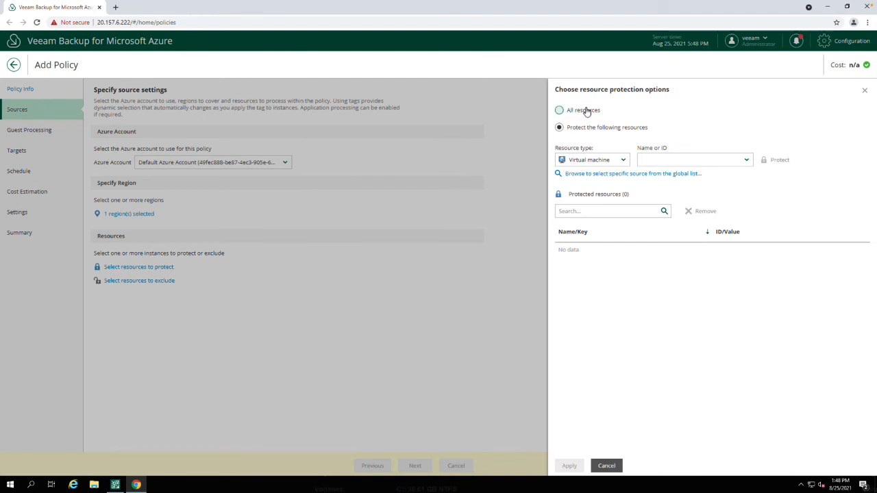
click(623, 162)
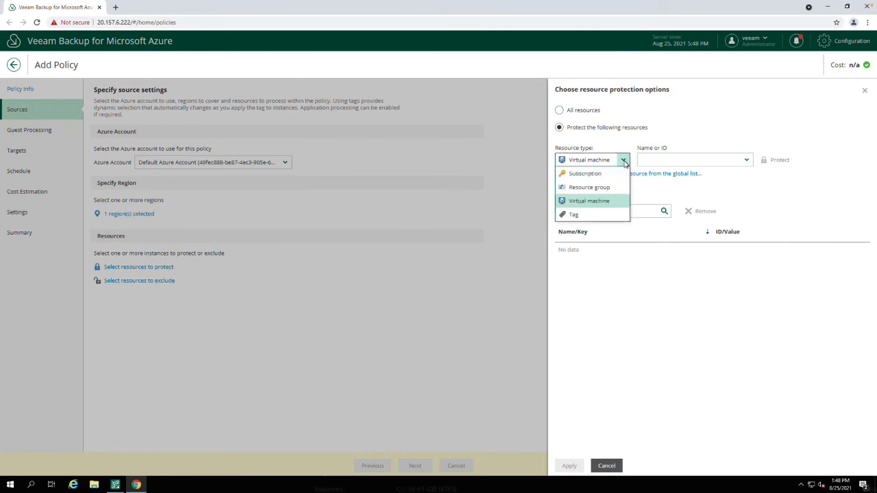
click(586, 201)
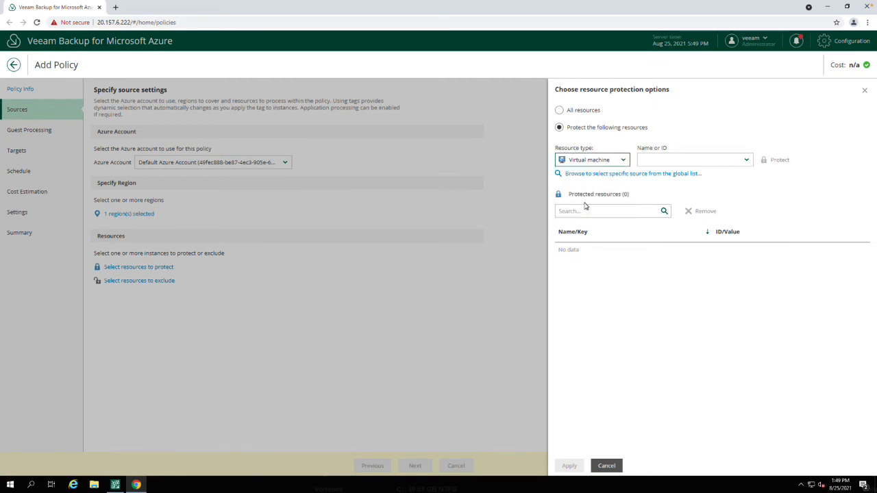
click(641, 175)
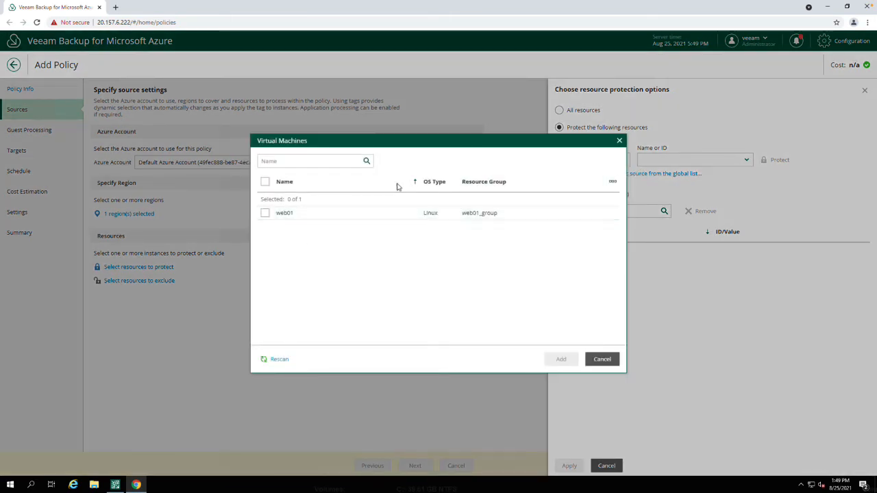
click(265, 214)
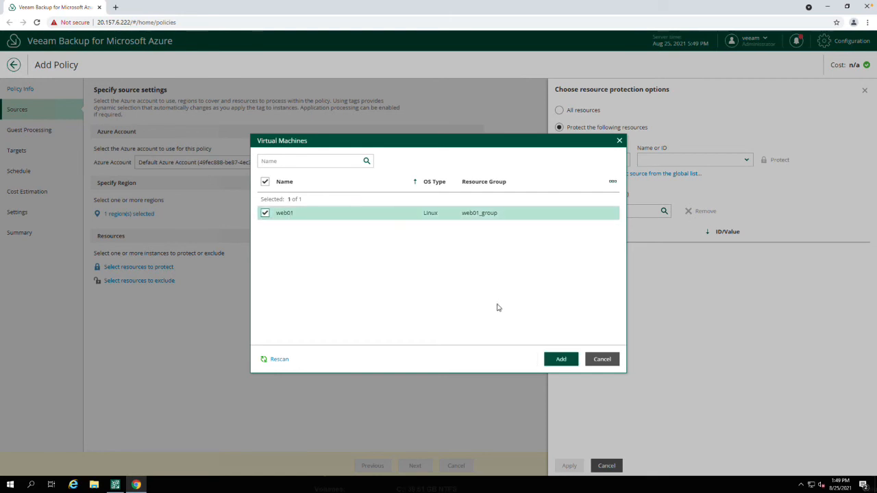
click(562, 359)
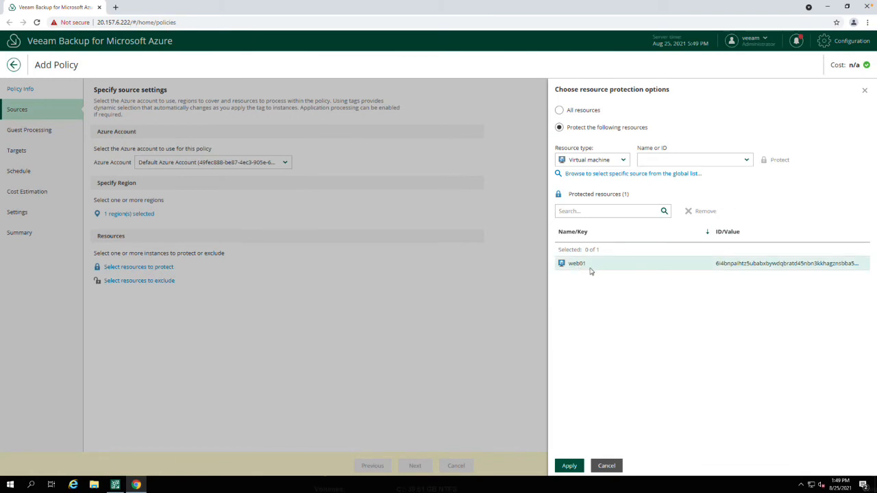
click(569, 466)
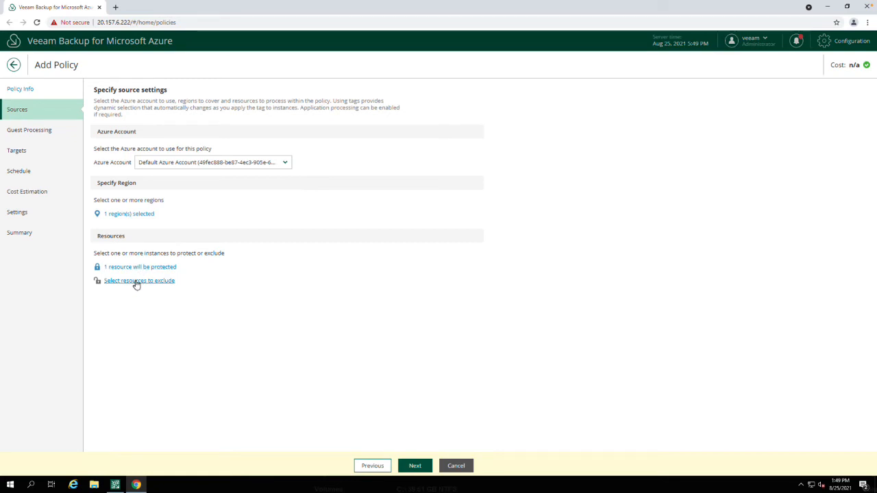
click(415, 466)
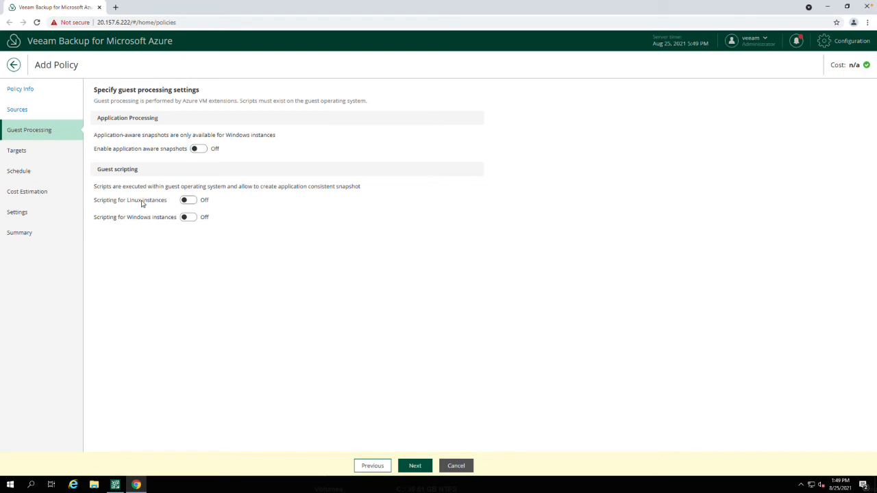
click(190, 202)
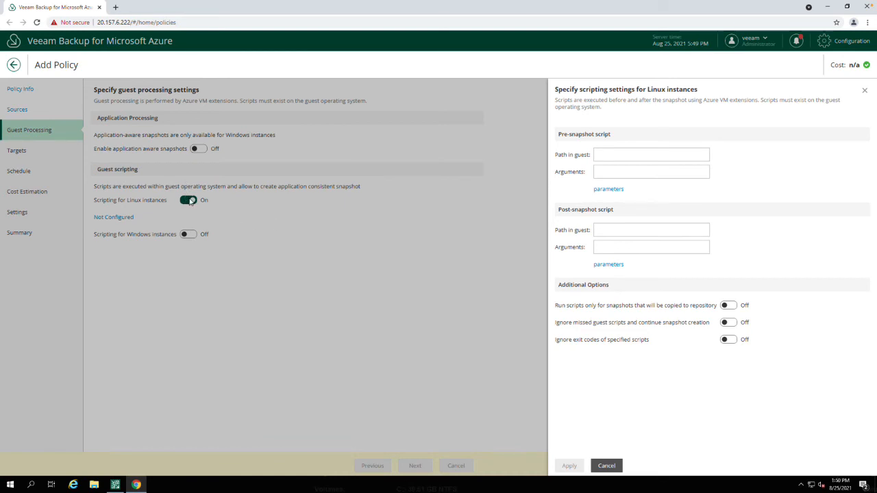
click(606, 465)
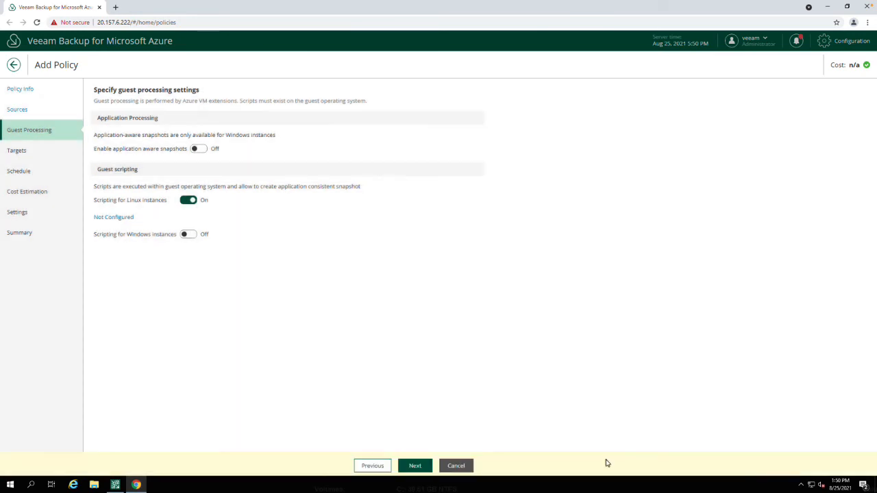
click(189, 200)
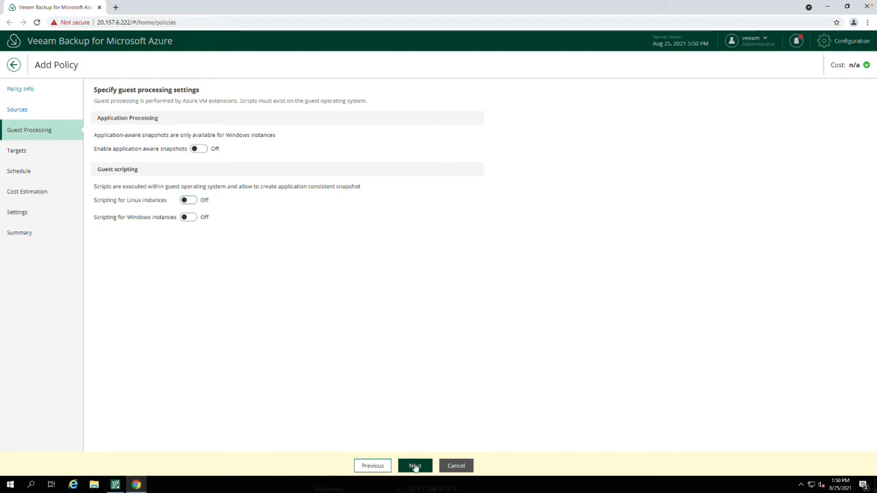
- Leave guest processing off, enable backups for the policy's targets, and turn on daily retention in its schedule
click(415, 466)
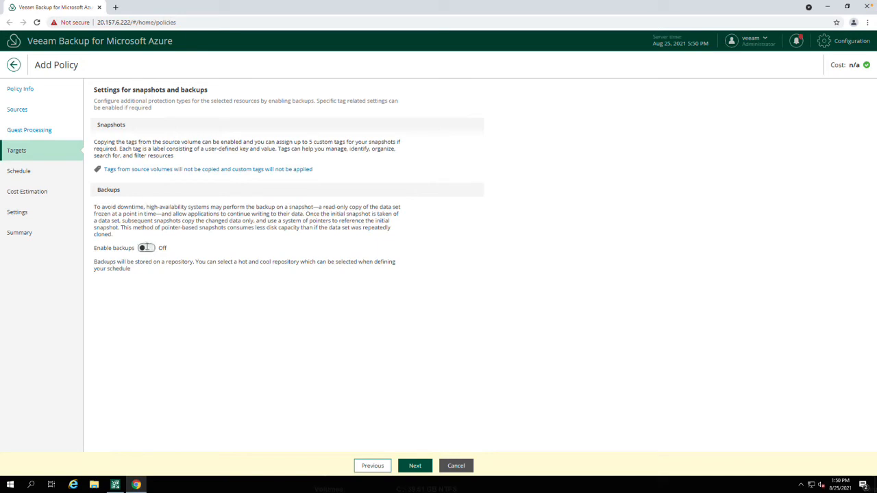
click(146, 248)
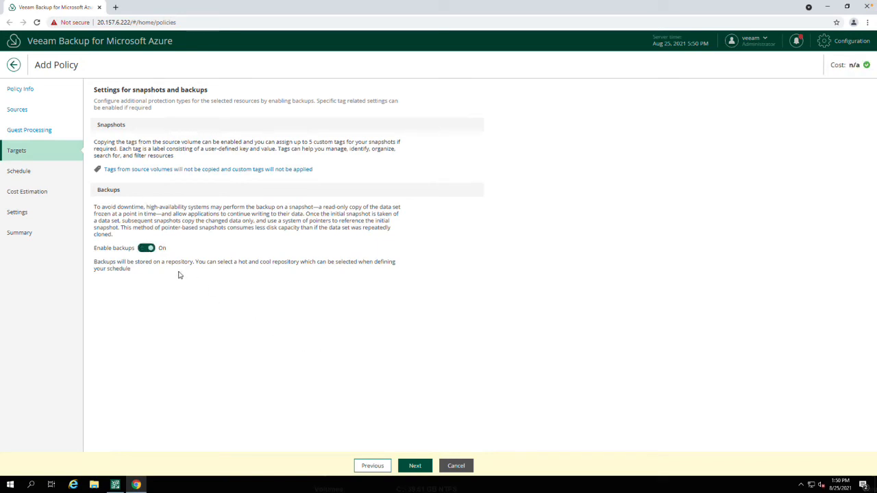
click(415, 466)
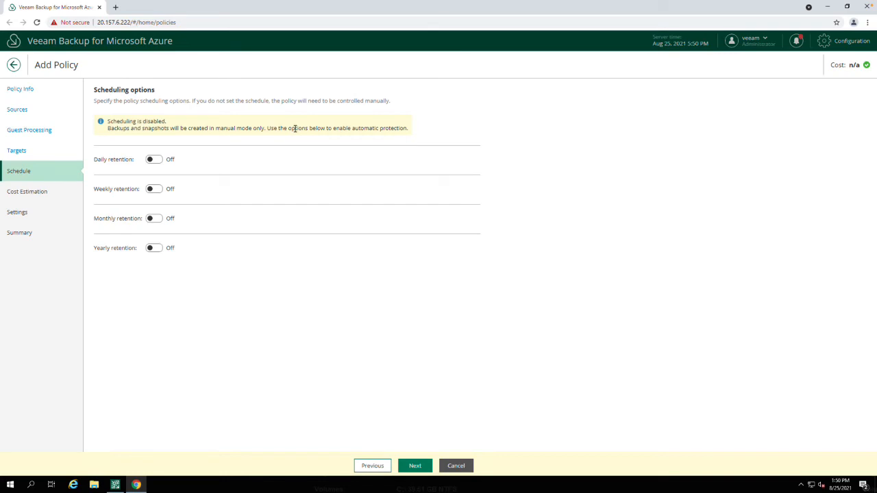
click(156, 162)
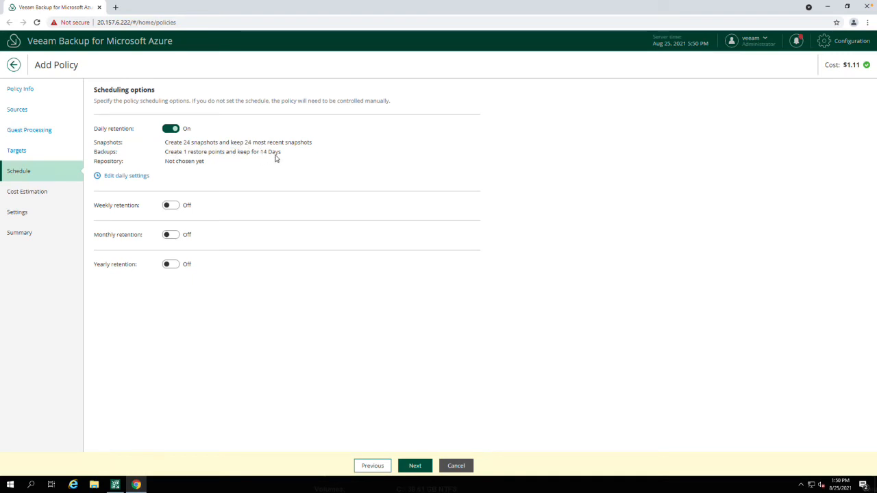
- Clear the default daily schedule, create a single snapshot at 1 AM, keep 7 snapshots, and apply the settings
click(121, 177)
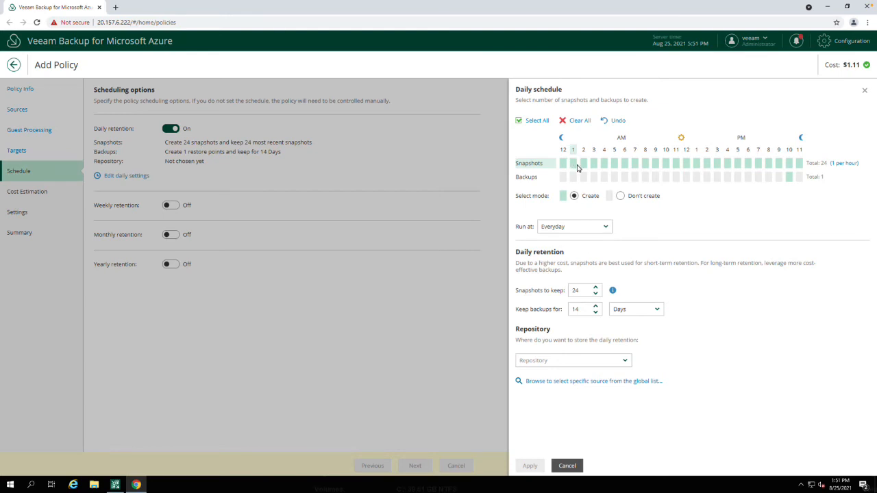
click(579, 123)
click(573, 163)
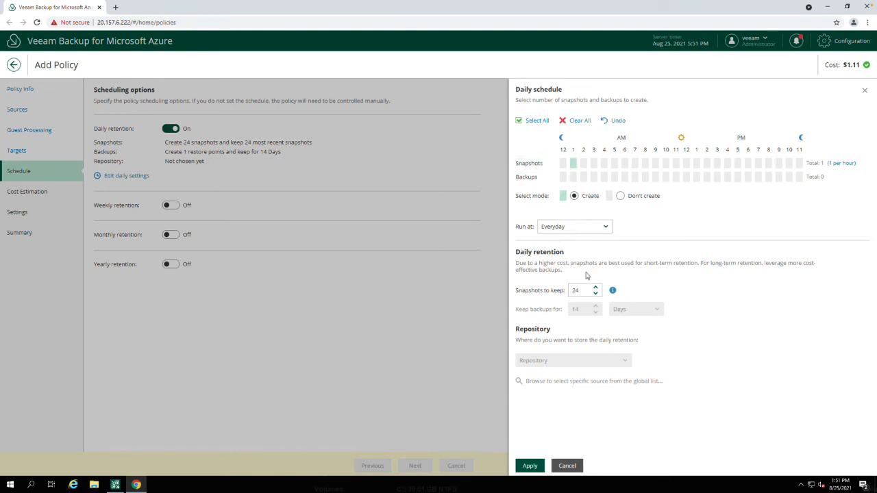
drag(582, 290, 571, 289)
text(7)
click(671, 290)
click(529, 465)
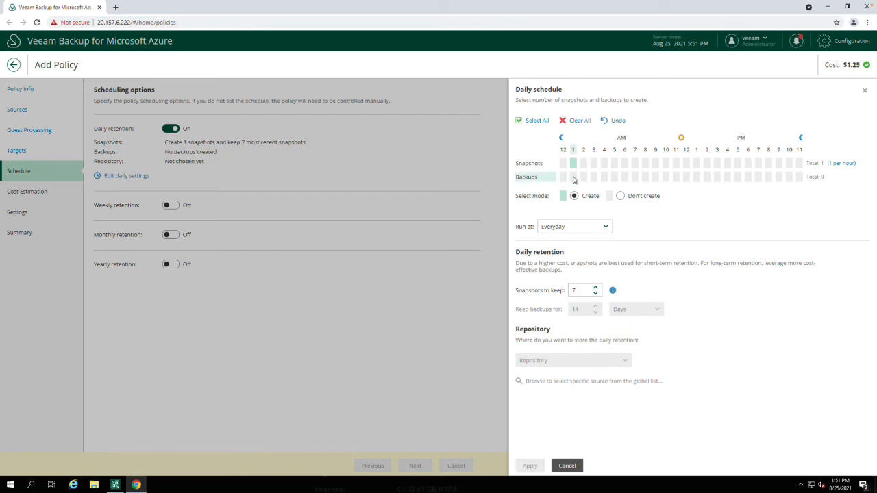
- Add a daily backup at 1 AM stored in the ntt-vba-repo repository, apply it, and continue to cost estimation
click(574, 177)
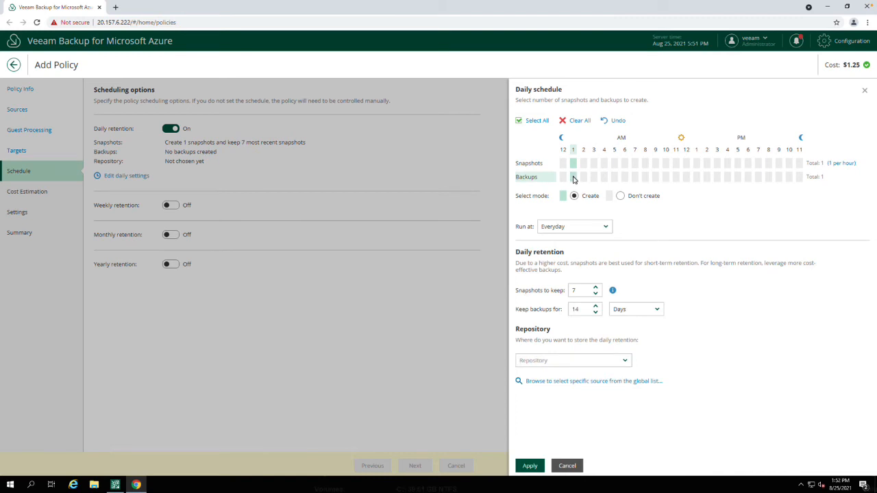
click(623, 359)
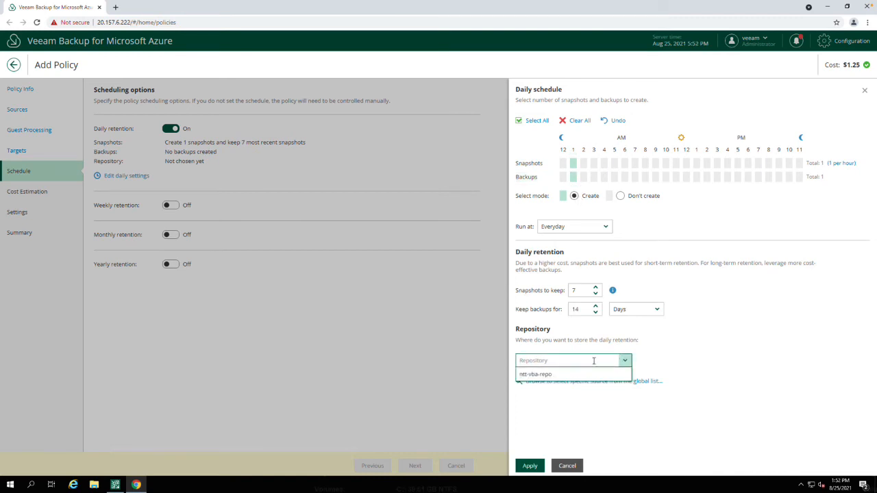
click(536, 374)
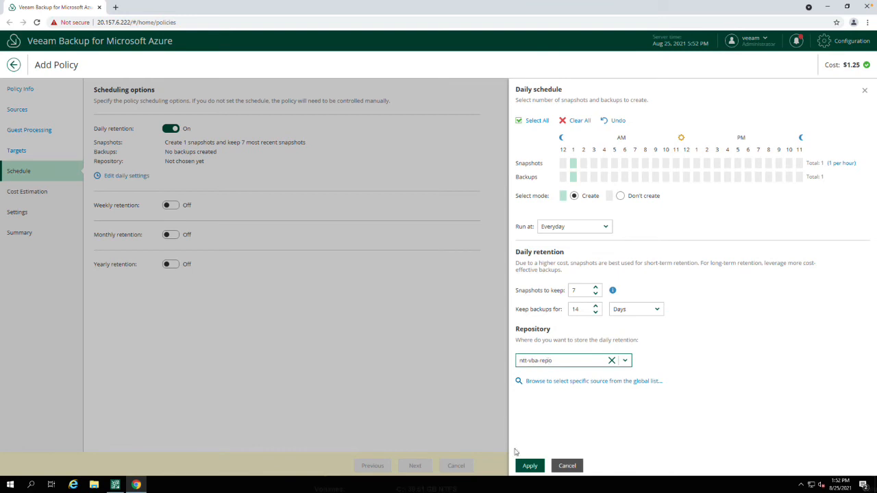
click(527, 466)
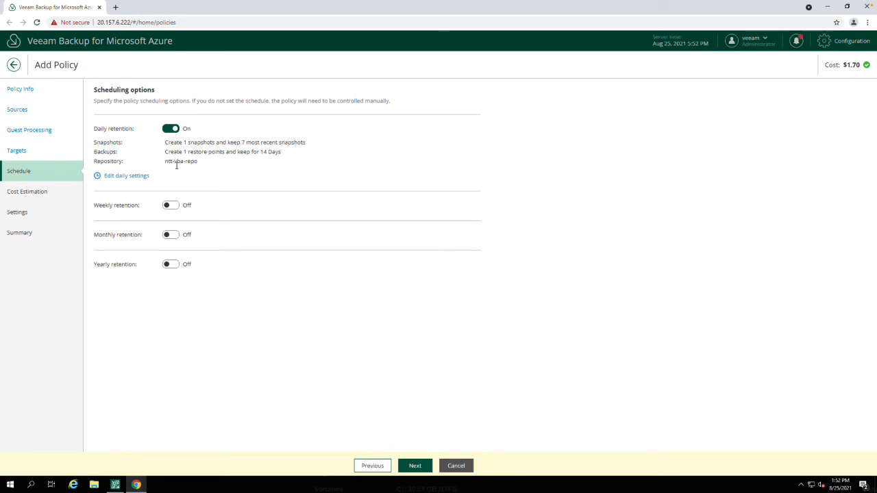
click(415, 467)
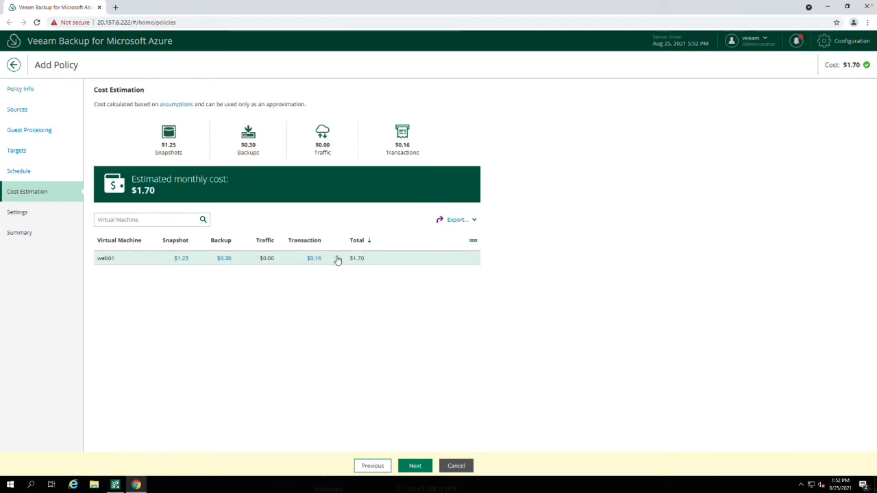
- Review the assumptions used to calculate the policy's estimated cost, moving their window aside, and close them
click(176, 104)
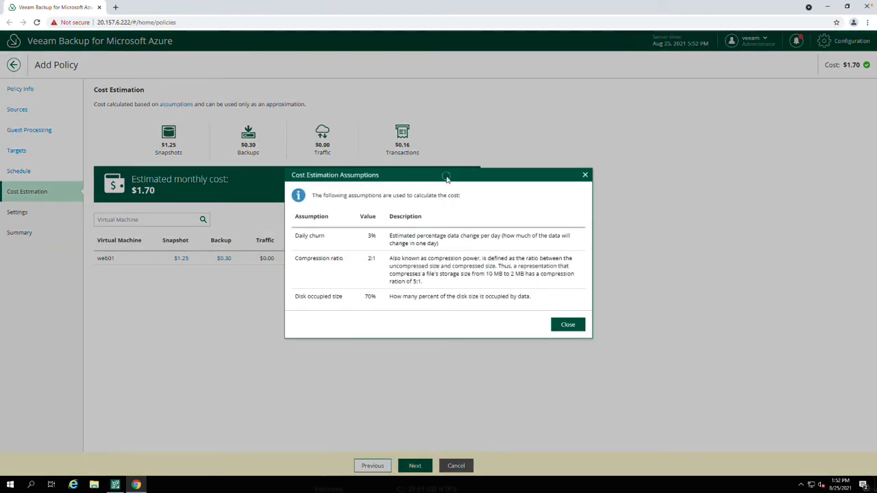
drag(446, 178, 358, 171)
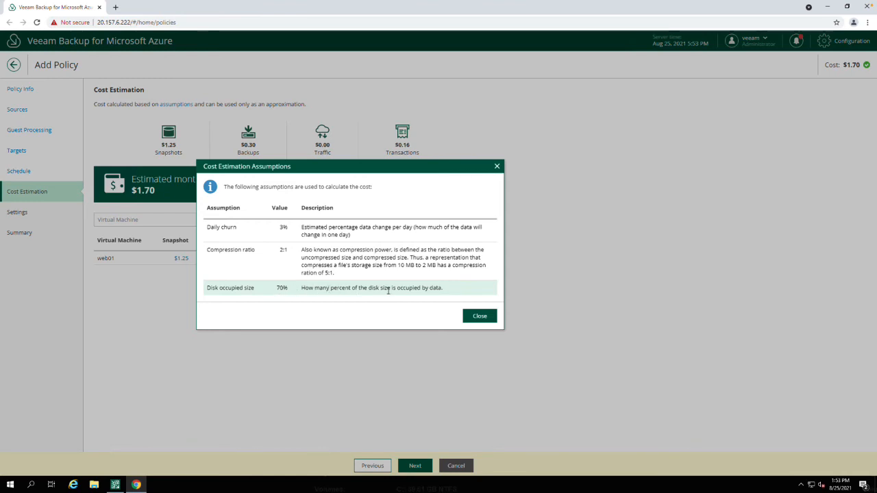
click(479, 315)
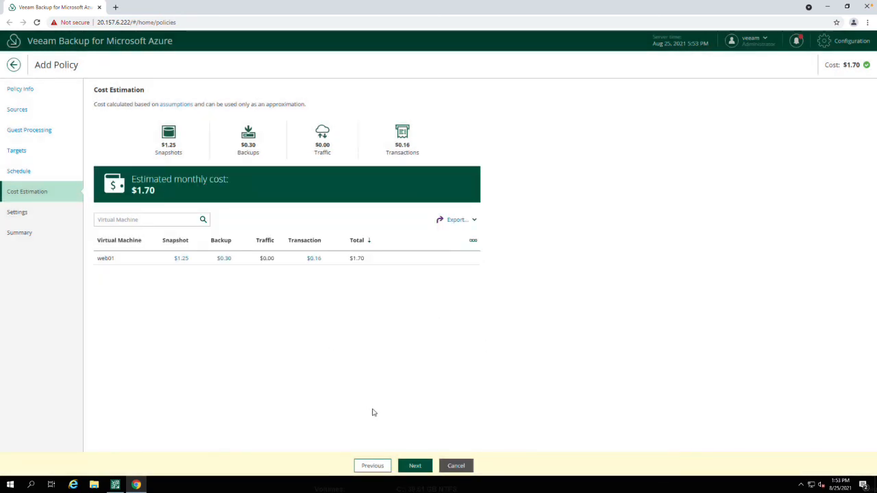
- Keep automatic retry of the failed policy at 3 times and finish creating the policy from its summary
click(415, 465)
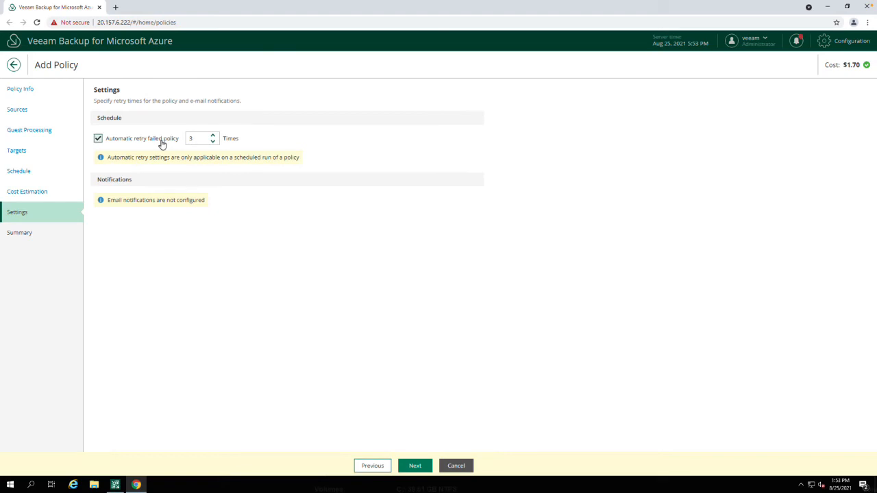
click(415, 466)
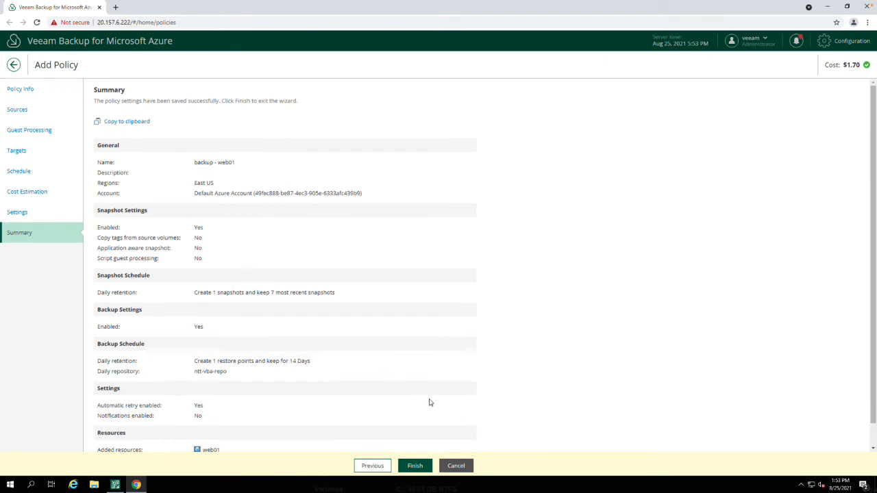
click(417, 467)
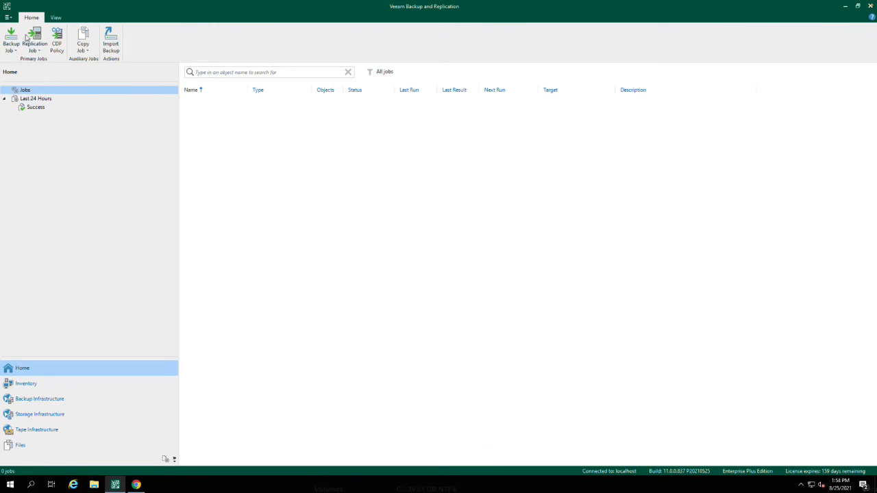
- In Veeam Backup and Replication, check the recent sessions and inspect the actions available for the backup - web01 job
click(37, 107)
click(35, 98)
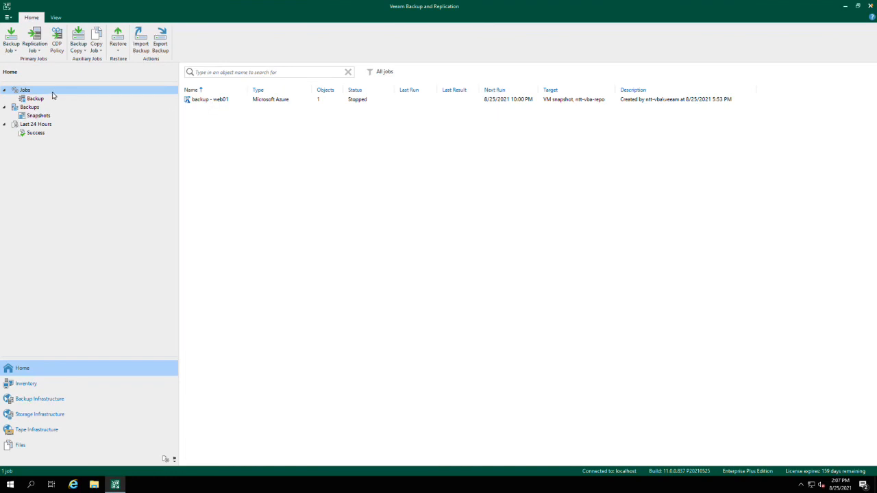
click(203, 103)
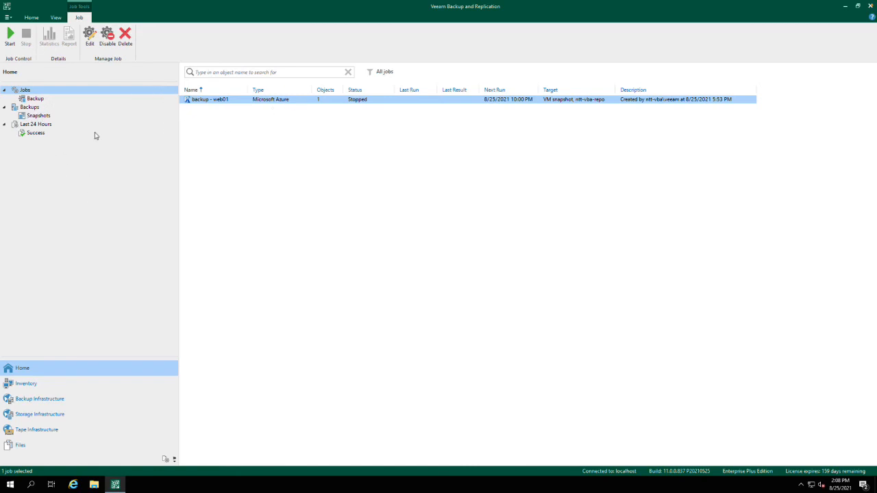
right_click(210, 102)
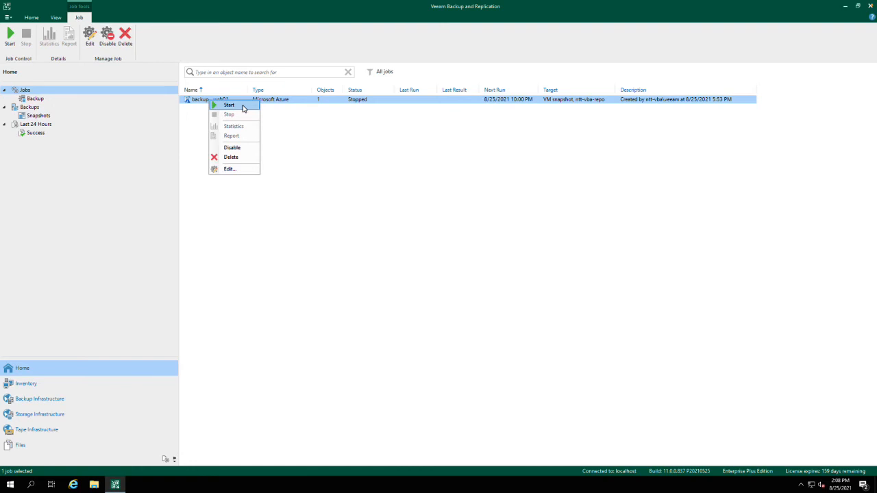
click(345, 126)
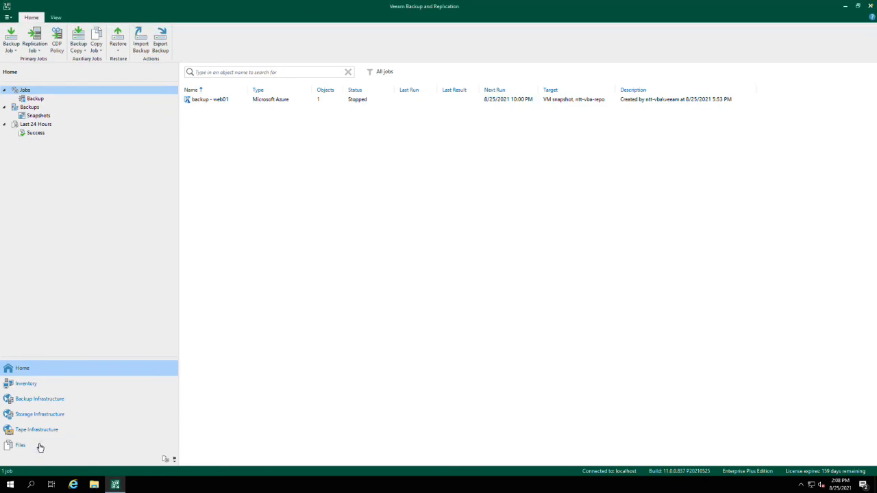
- Open the console of the ntt-vba Microsoft Azure backup appliance from the backup infrastructure and view its policies
click(51, 403)
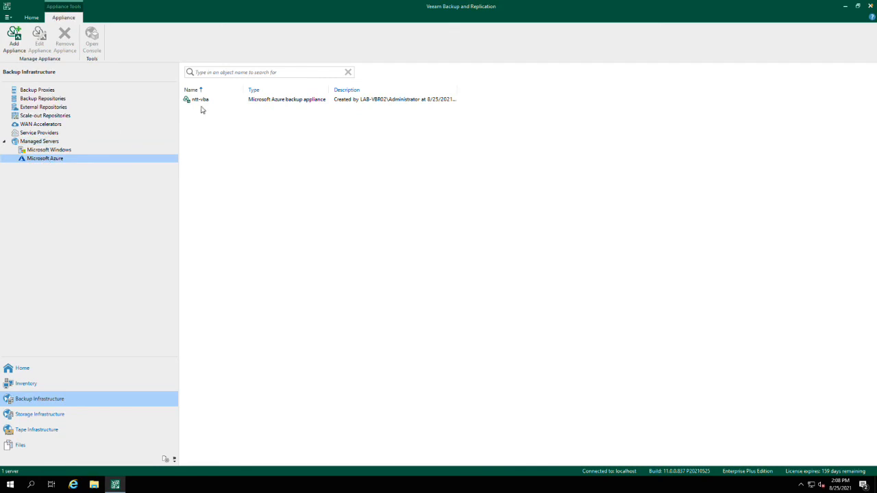
click(199, 100)
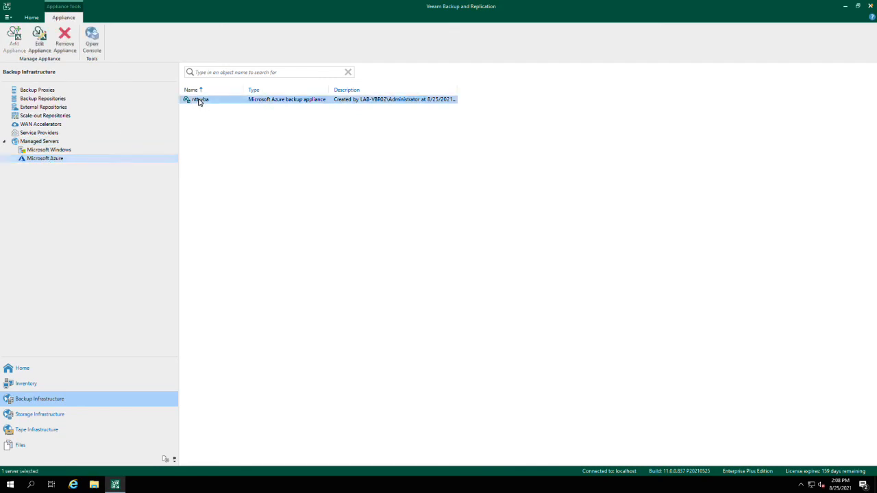
click(92, 45)
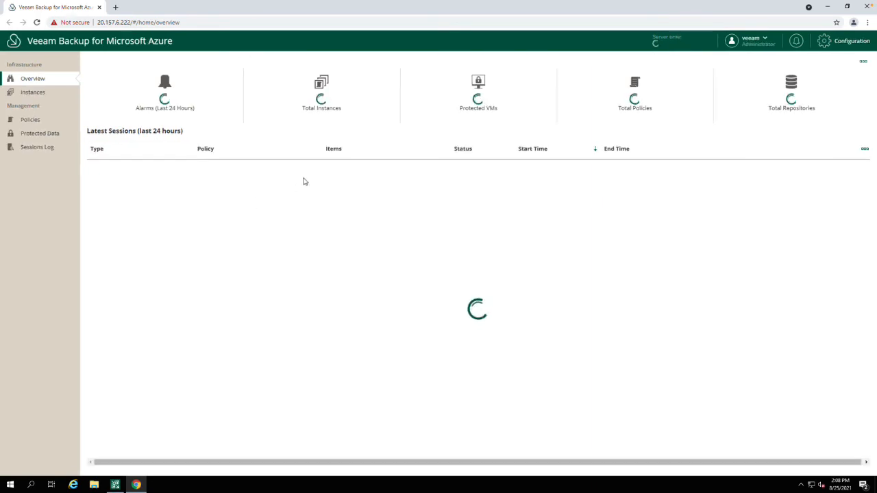
click(30, 120)
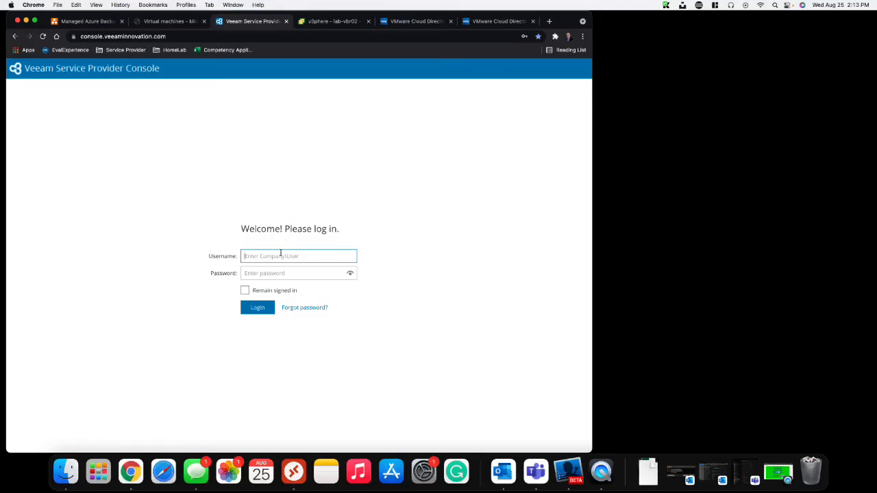
- Log in to Veeam Service Provider Console with the NTT company administrator's username and password
text(ntt\ntt-admin)
key(Tab)
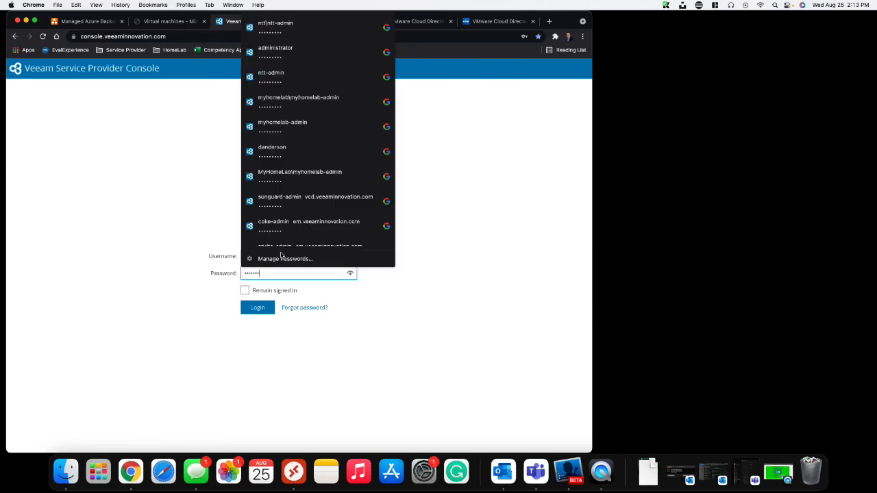
key(Return)
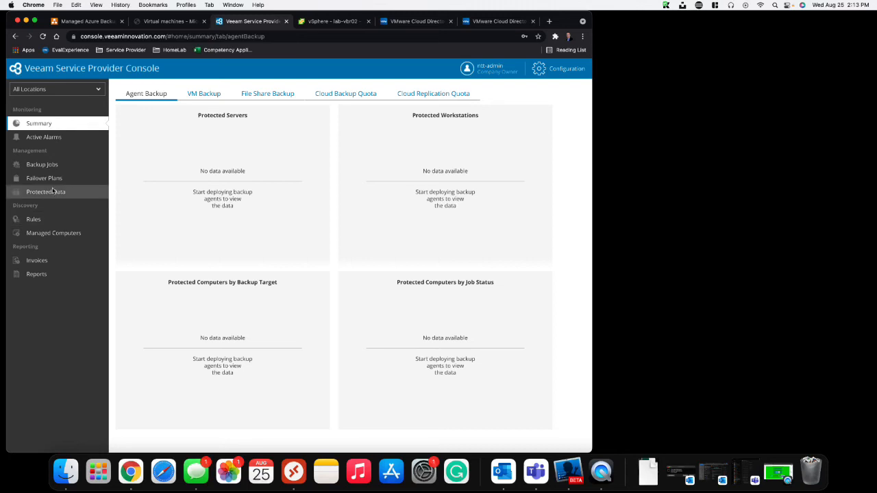
- View the company's public cloud virtual machine backup jobs and examine the entry for web01
click(43, 166)
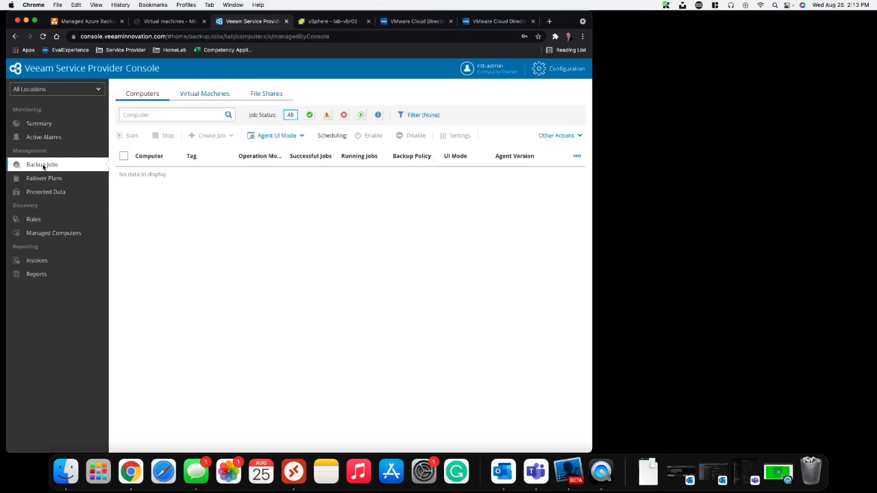
click(207, 98)
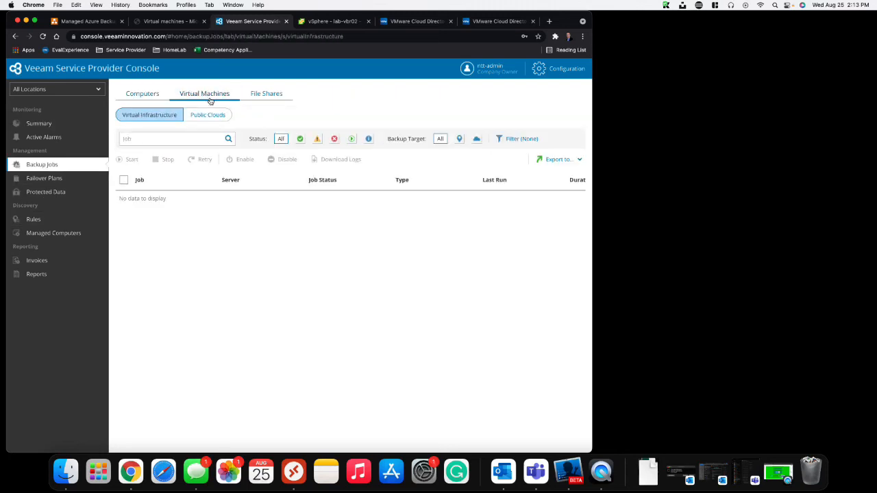
click(205, 117)
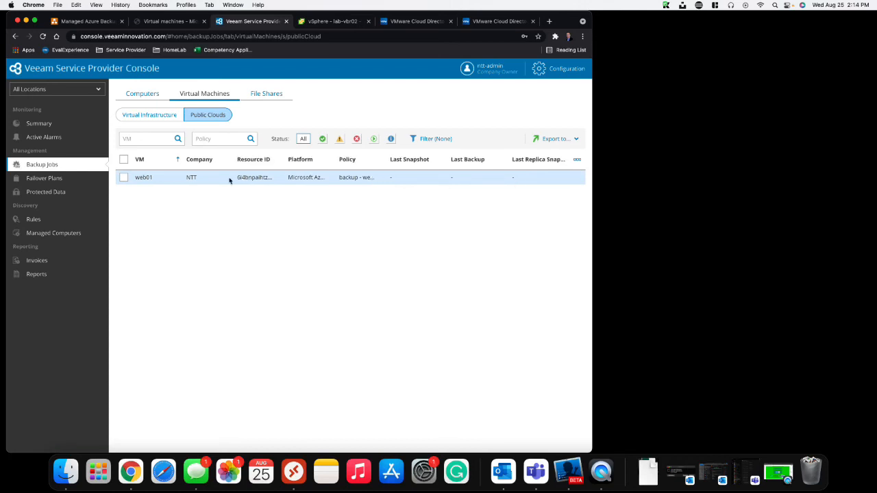
- Return to Veeam Backup and Replication on the remote server and start the backup - web01 job
key(ctrl+Right)
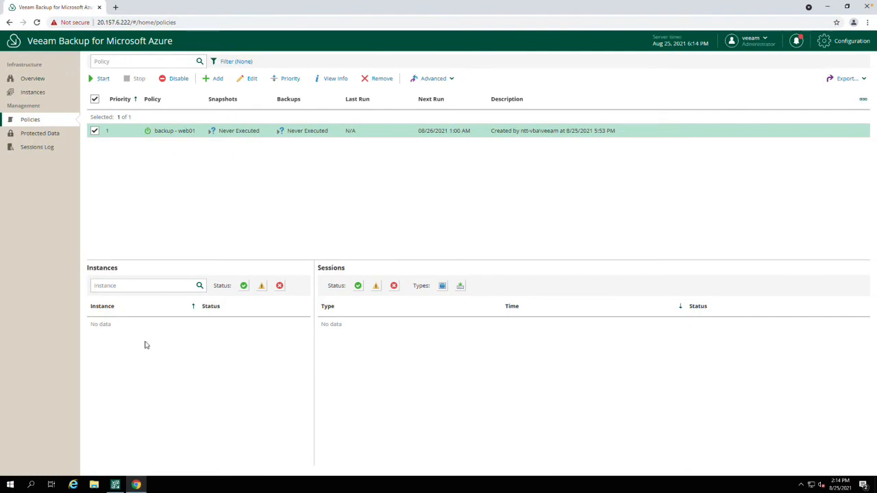
click(116, 485)
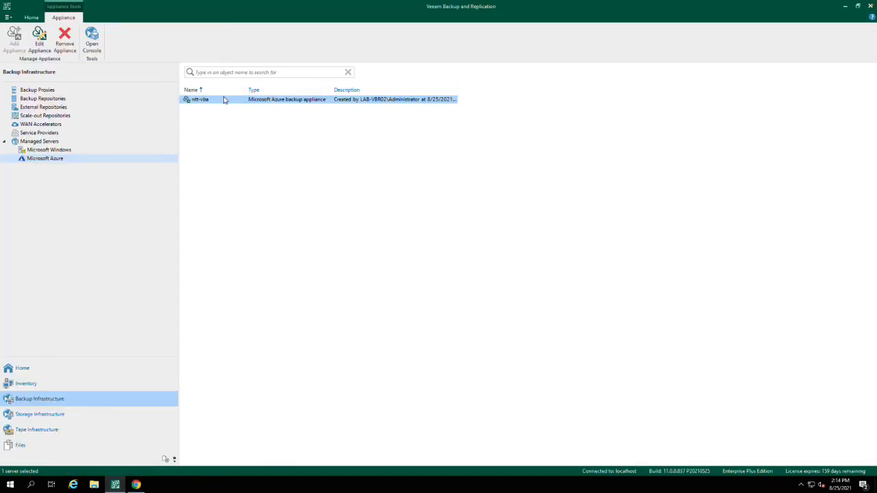
click(46, 370)
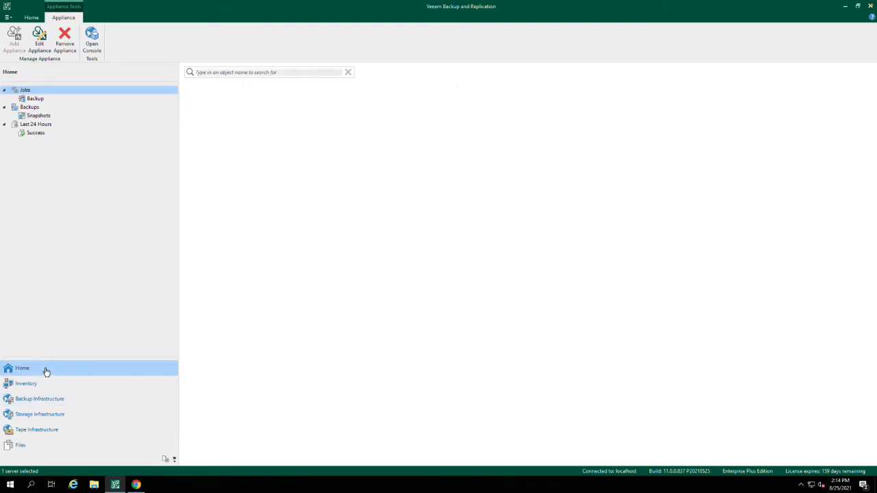
click(196, 100)
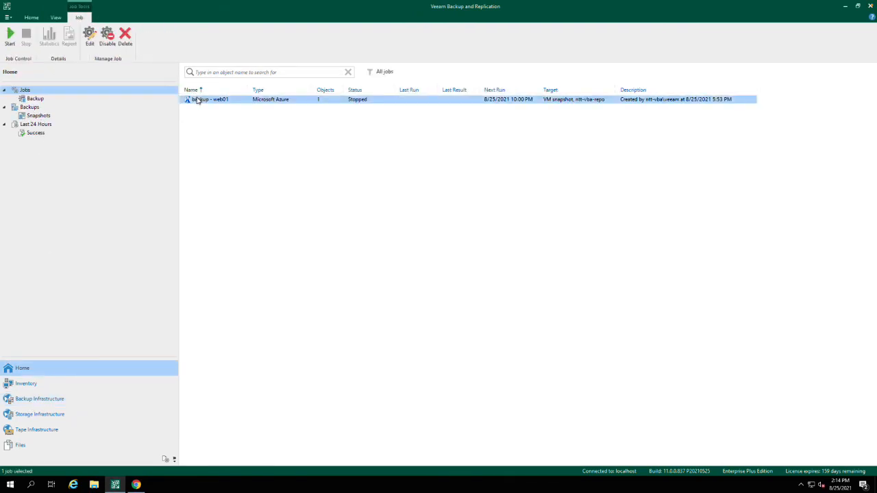
click(10, 35)
- Check the running and successful sessions of the last 24 hours for the web01 snapshot and backup progress
click(45, 134)
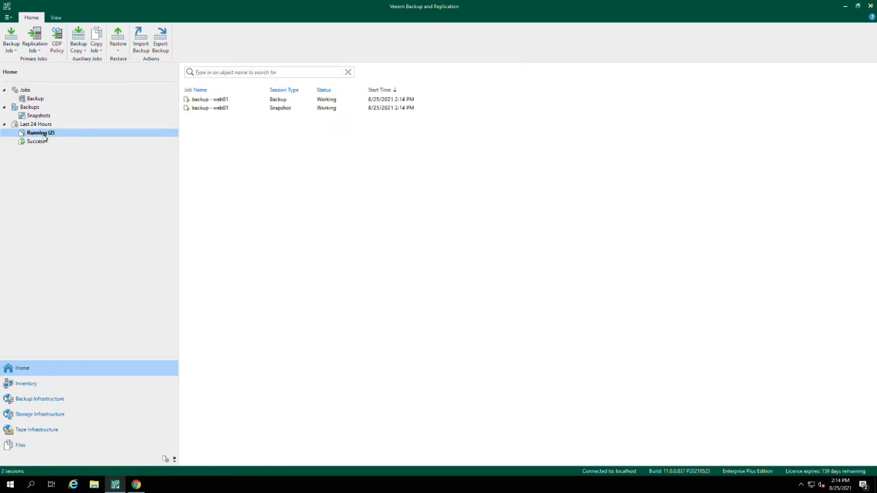
click(213, 109)
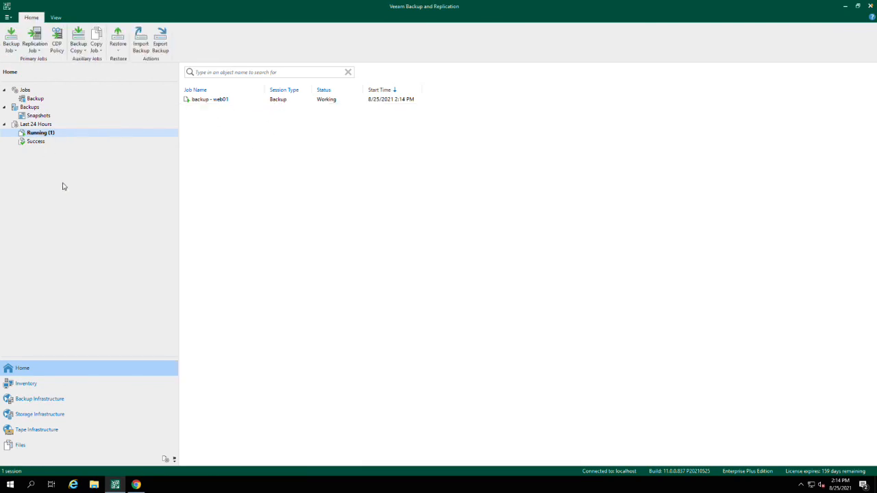
click(37, 141)
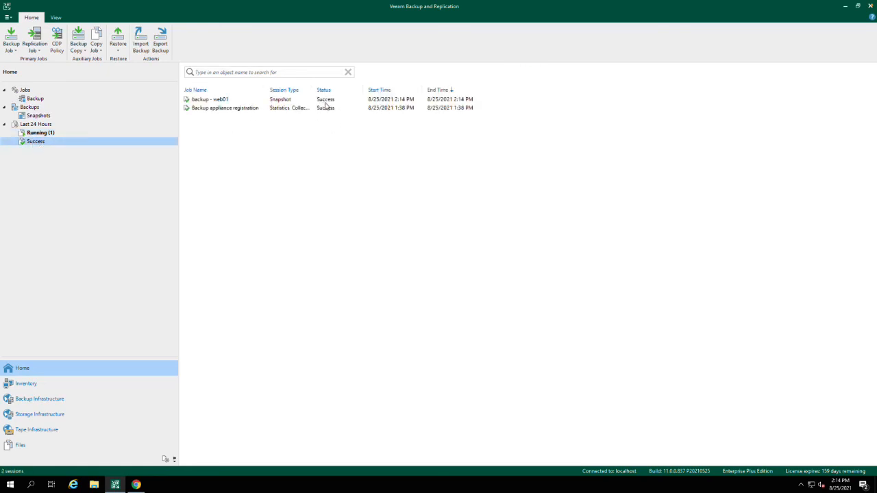
click(38, 134)
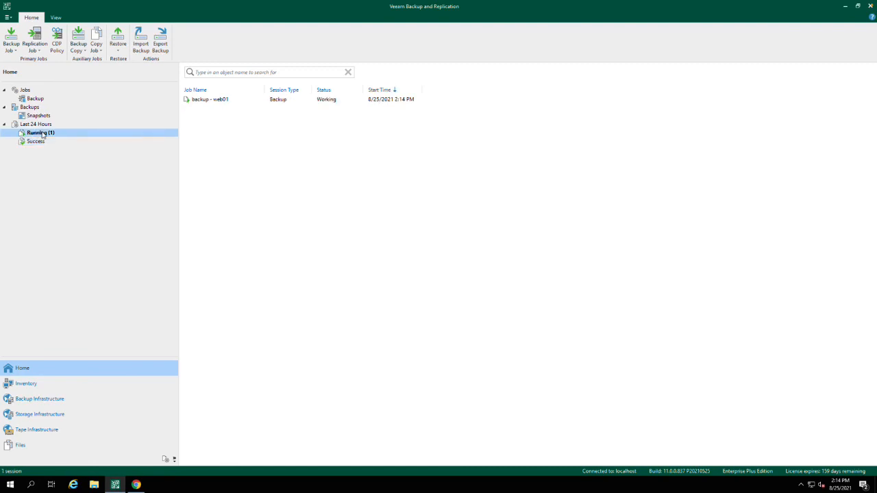
- Examine web01's progress in the running backup session and open its Policy Backup session log in Veeam Backup for Microsoft Azure
click(209, 99)
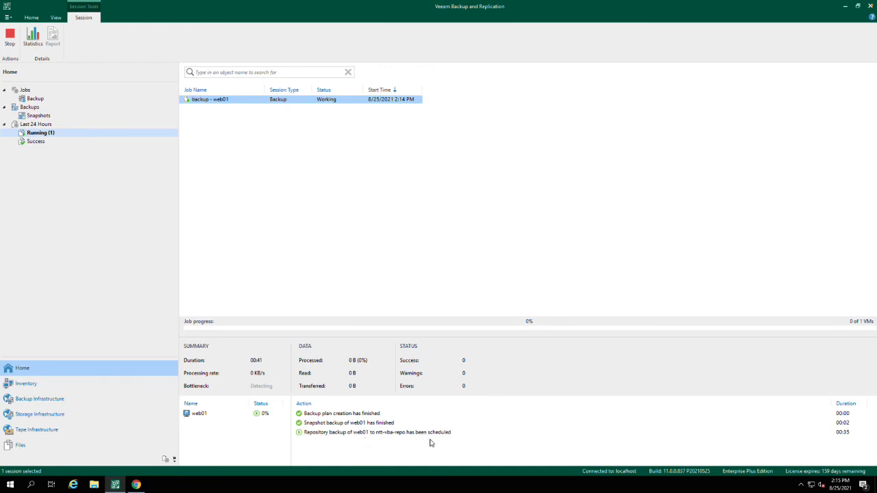
click(222, 415)
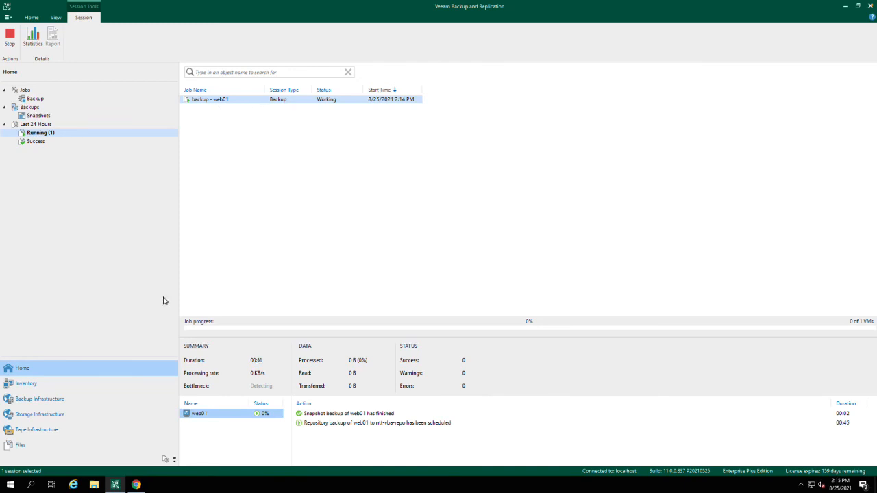
click(136, 484)
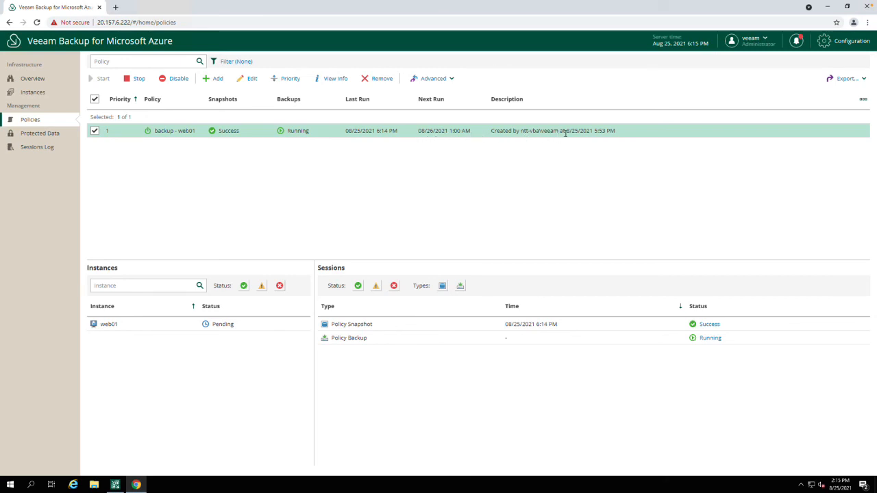
click(151, 326)
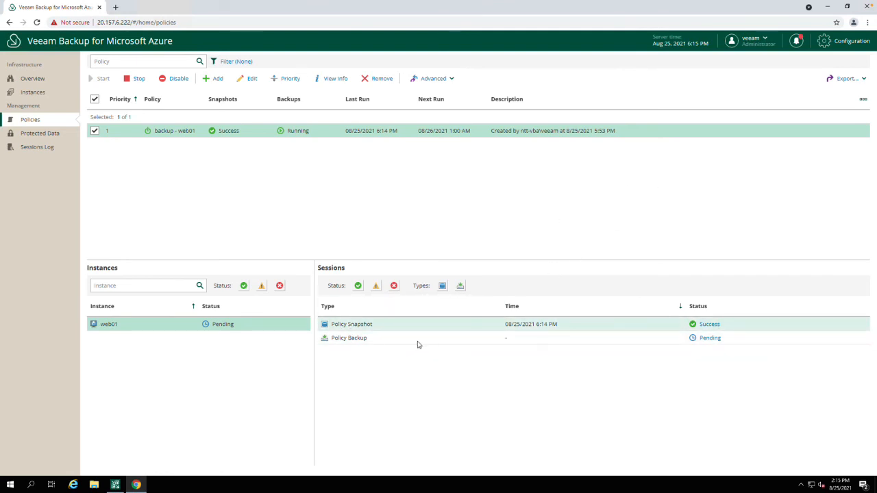
click(379, 342)
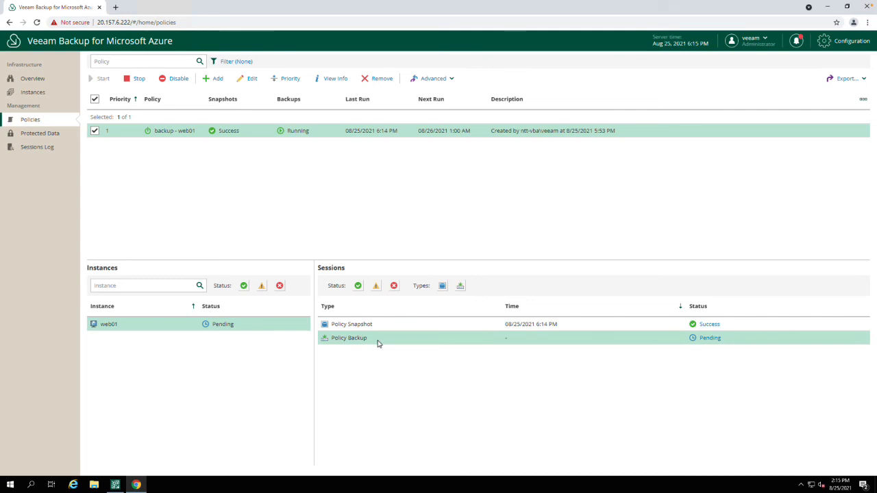
click(708, 339)
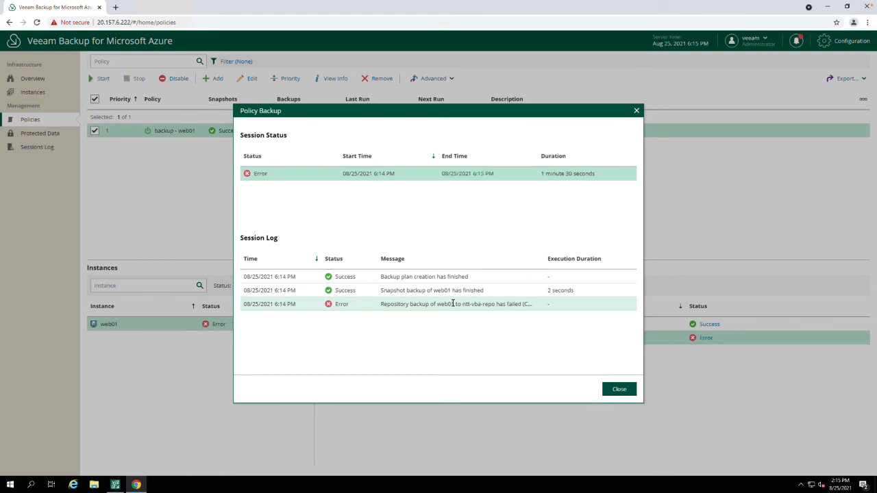
- Switch to Veeam Service Provider Console and view the company's summary and protected virtual machines
key(ctrl+Left)
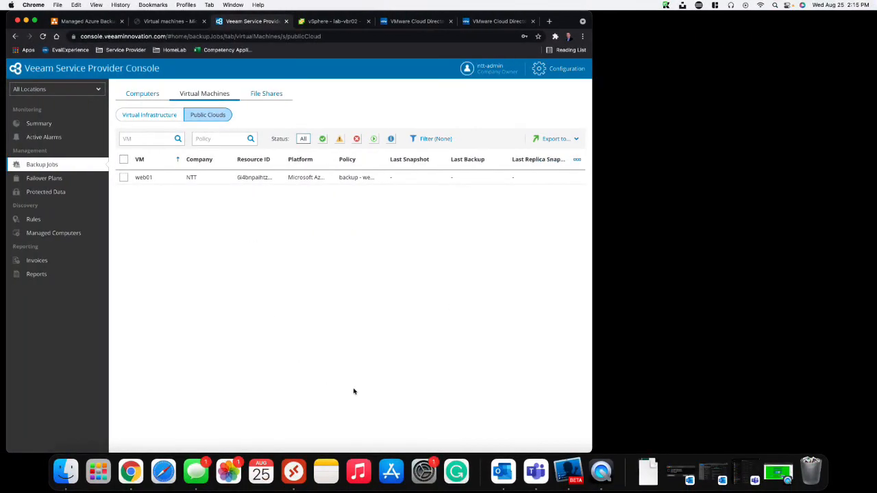
click(43, 124)
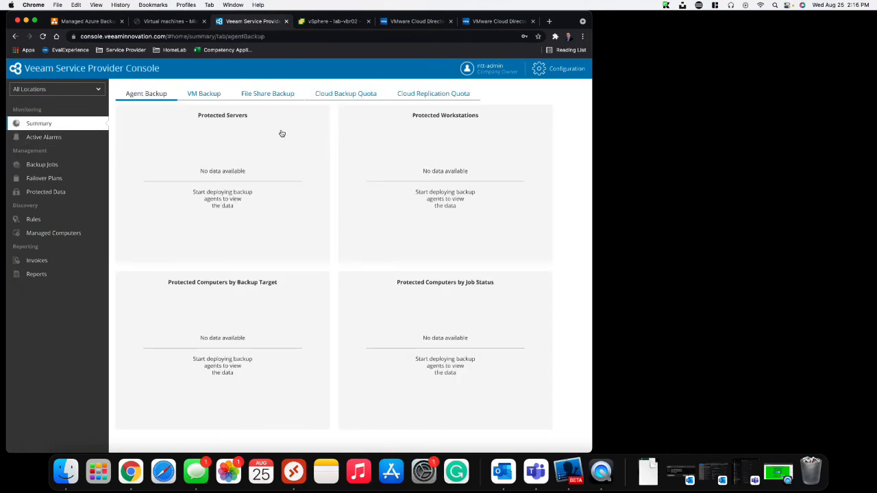
click(45, 192)
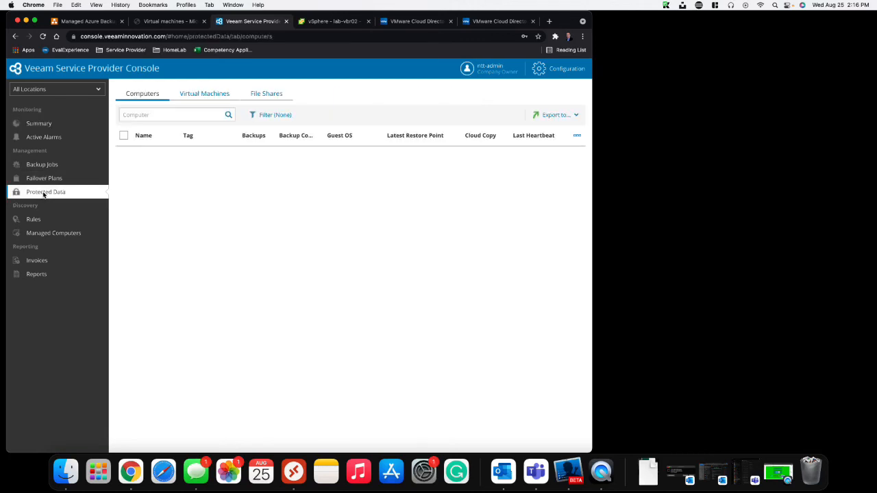
click(192, 93)
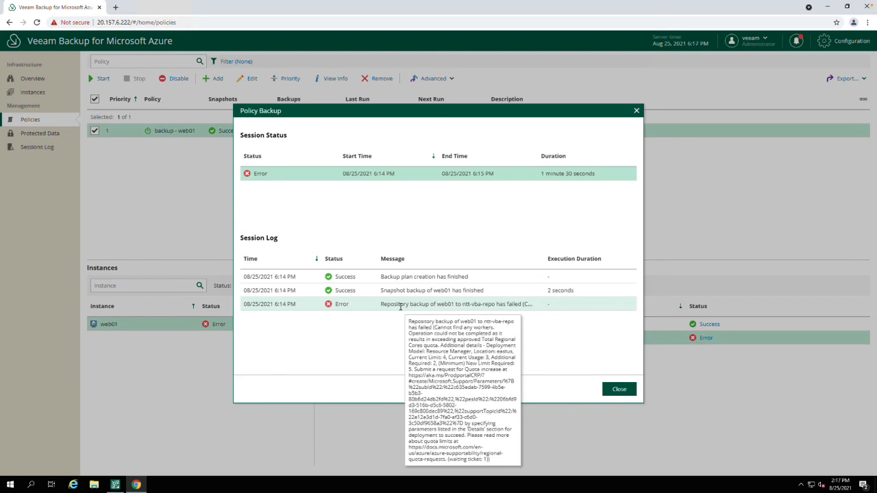
- Back in Veeam Backup for Microsoft Azure, close the Policy Backup session log and inspect the appliance's worker instances and network configuration
click(620, 392)
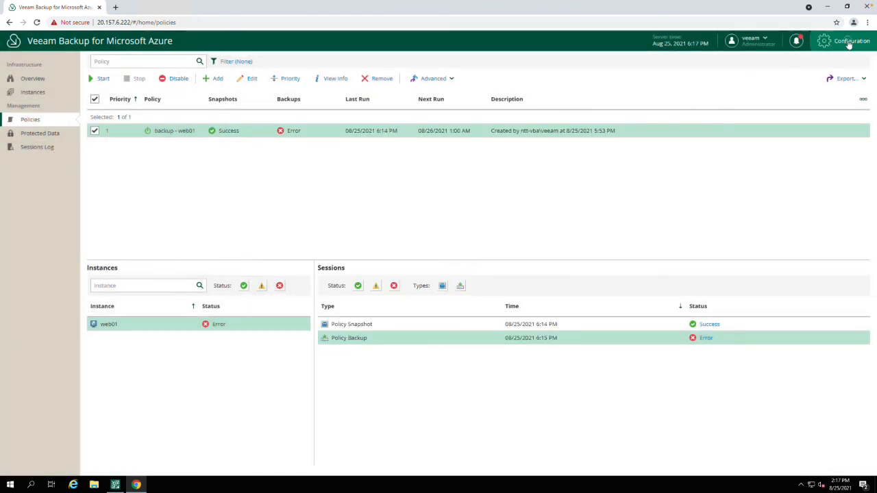
click(849, 44)
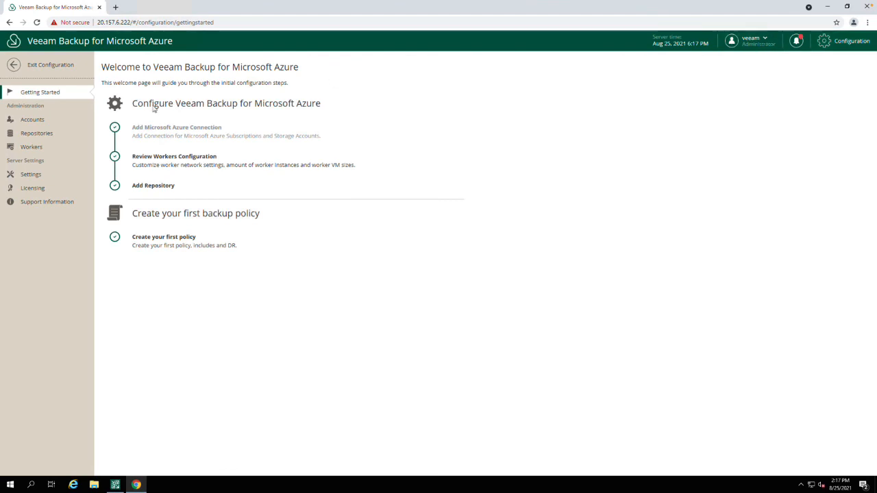
click(34, 147)
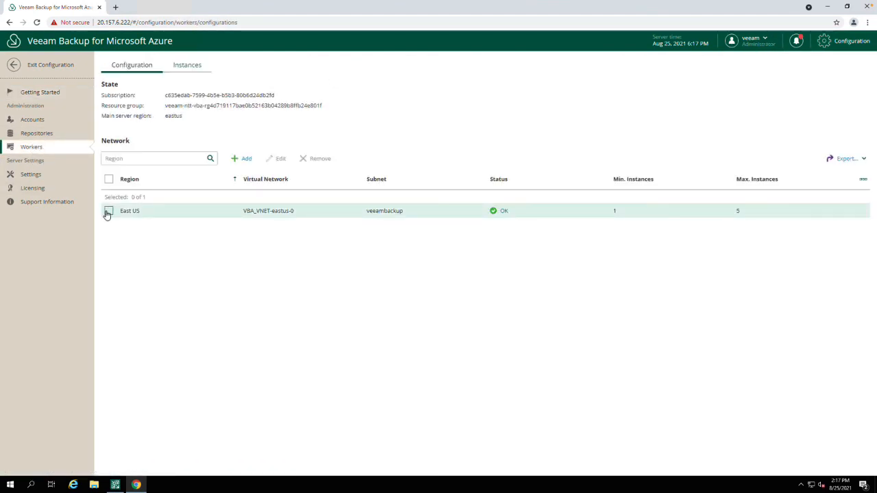
click(189, 69)
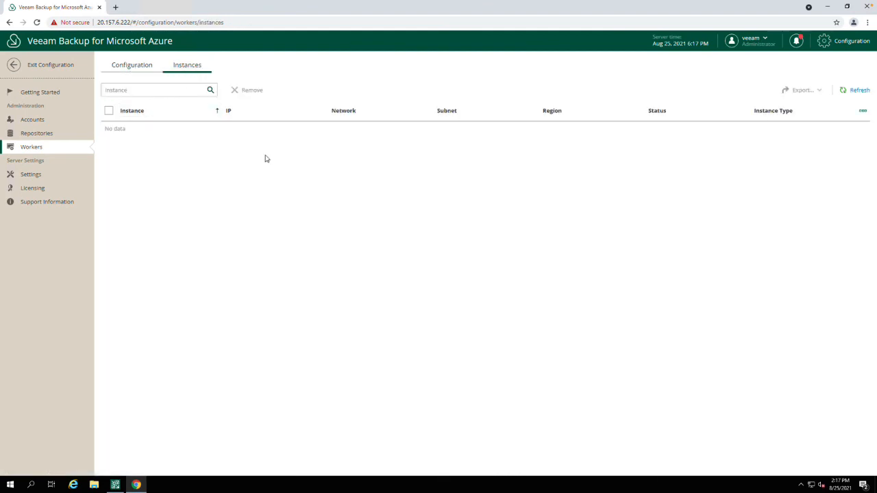
click(133, 67)
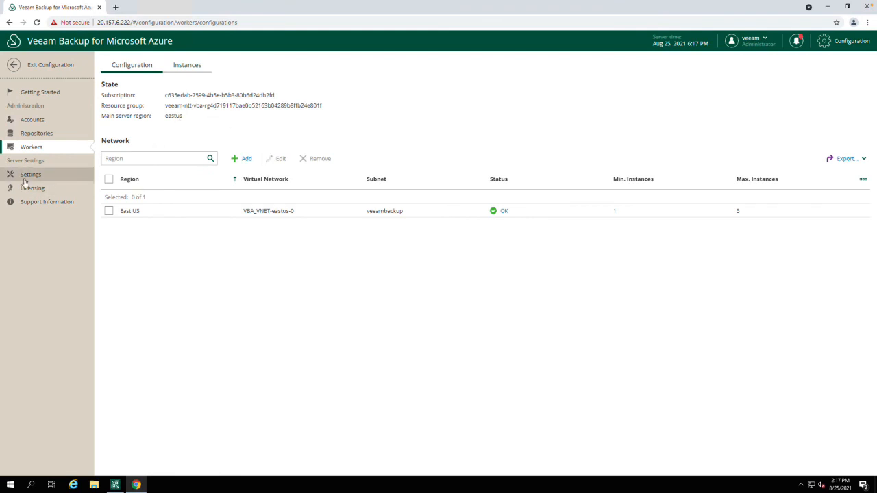
- Edit the East US worker configuration and set its VM size to Standard_A1_v2
click(108, 211)
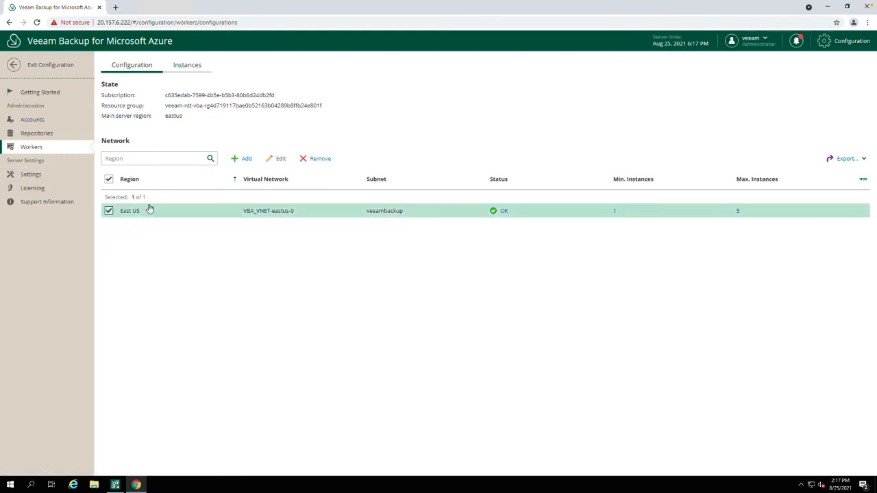
click(280, 159)
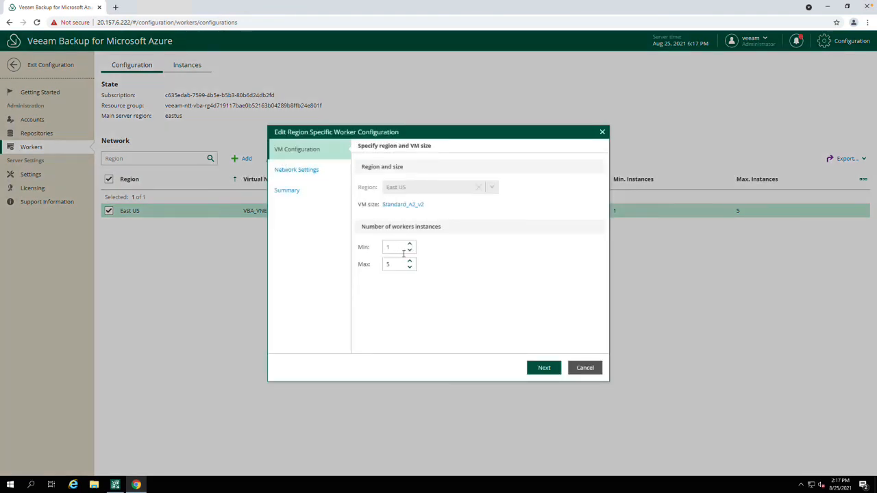
click(402, 205)
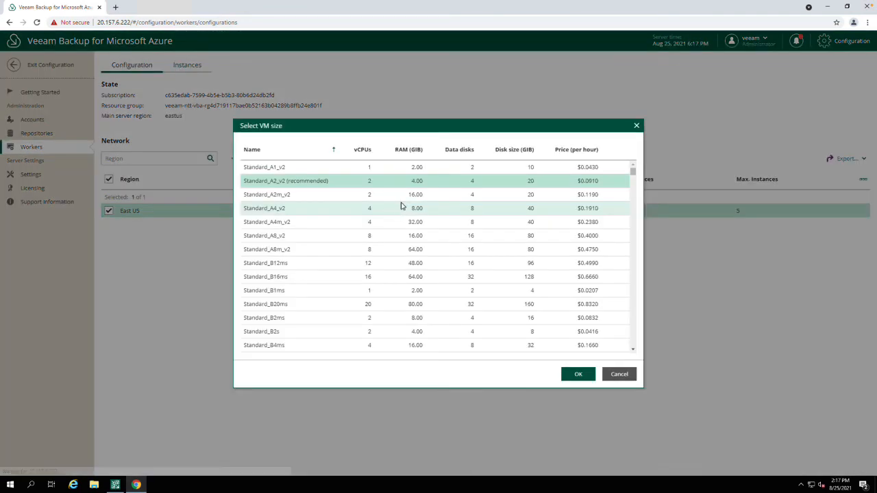
click(320, 169)
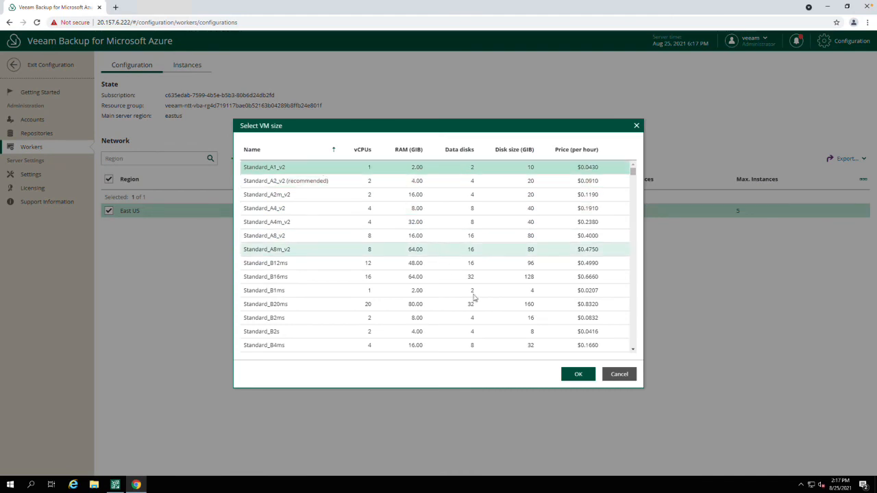
click(579, 375)
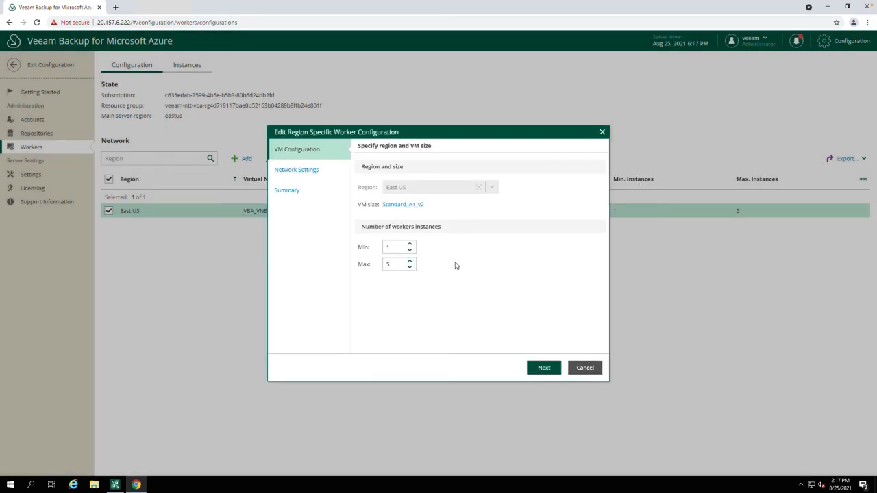
- Set the maximum number of worker instances to 1, keep the existing network settings and save the East US worker configuration
click(410, 268)
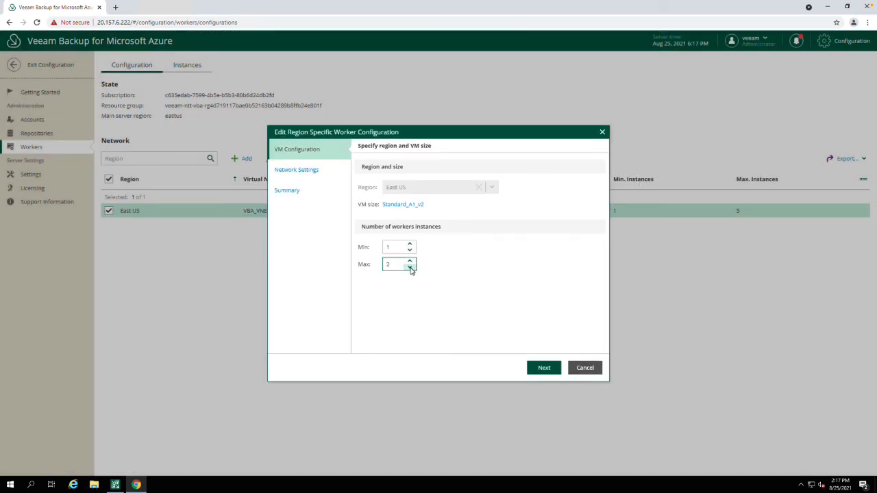
click(411, 268)
click(543, 368)
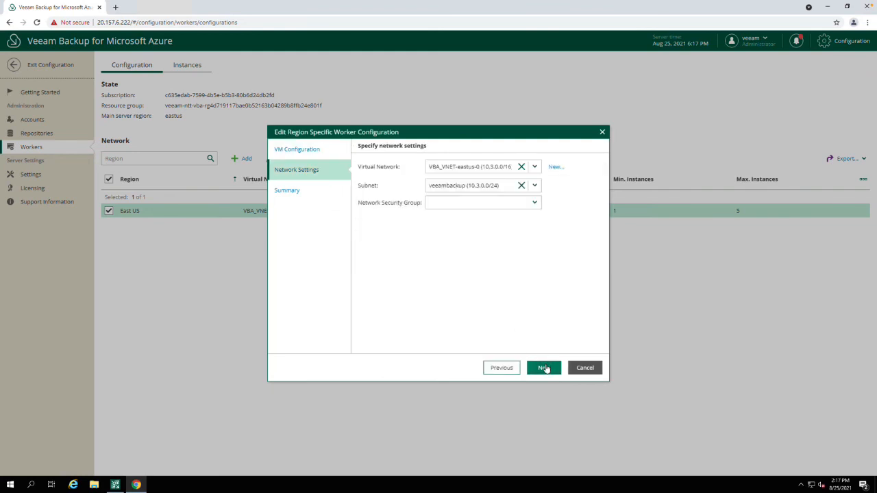
click(544, 368)
click(543, 368)
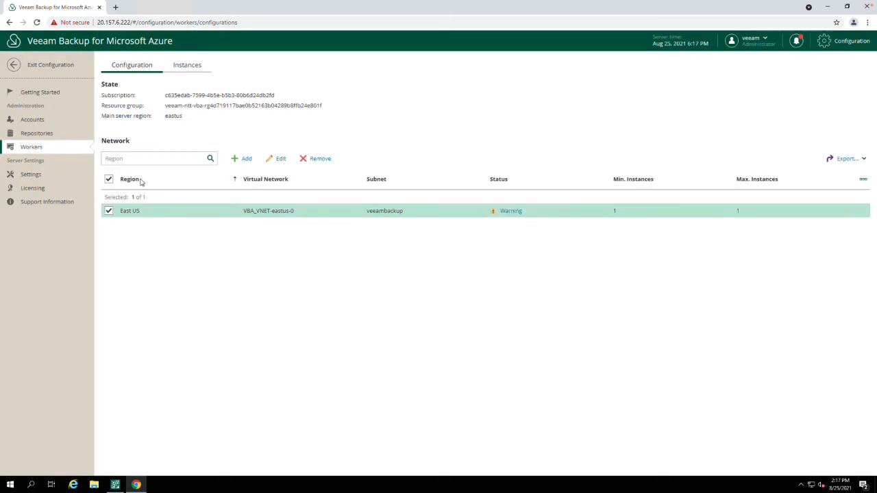
- Review the status checks of the East US worker configuration and leave the appliance configuration
click(511, 211)
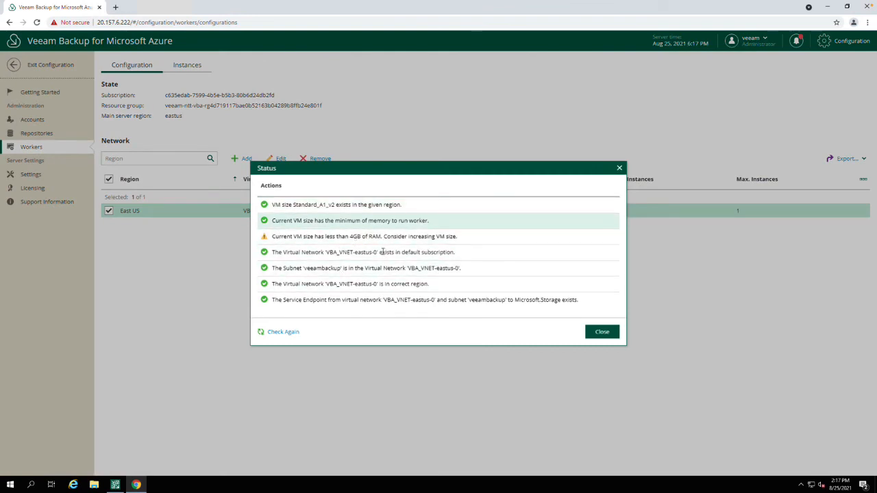
click(601, 332)
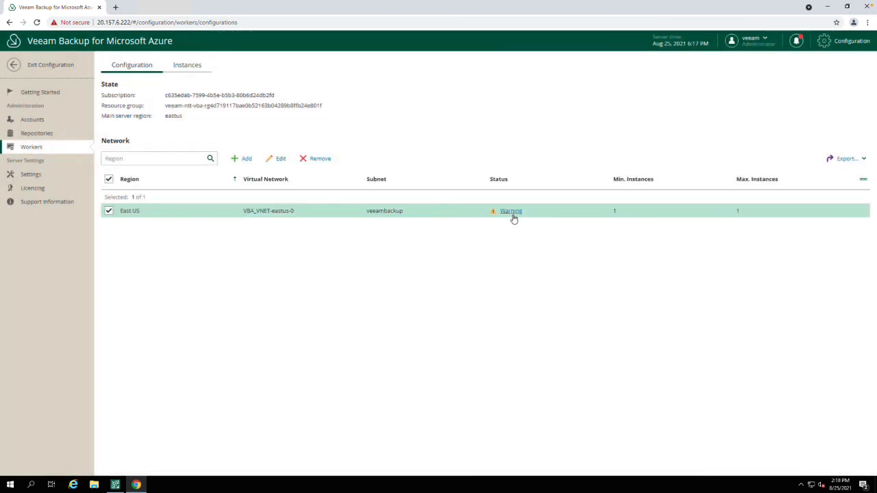
click(38, 66)
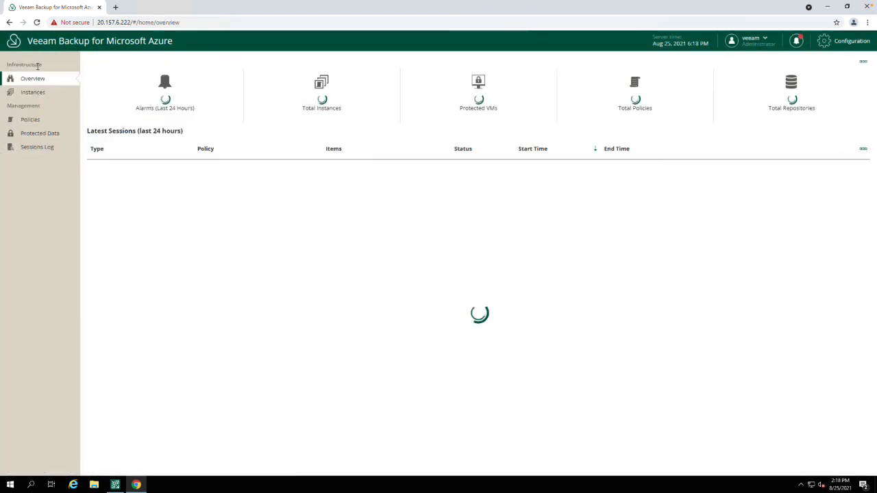
- Switch to Veeam Backup and Replication and start the backup - web01 job again
click(115, 485)
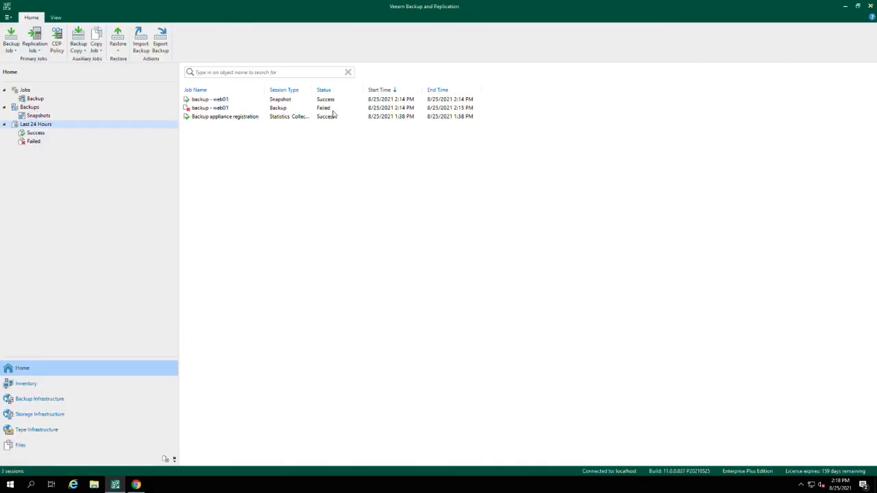
click(24, 92)
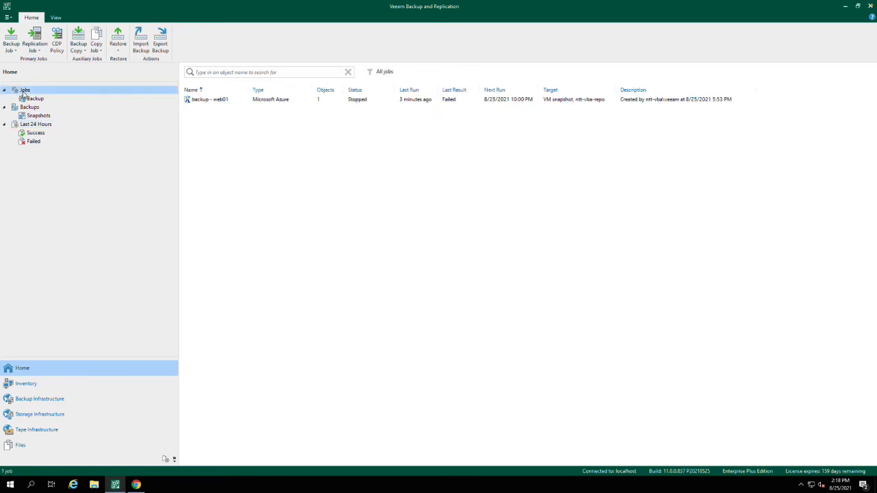
right_click(203, 104)
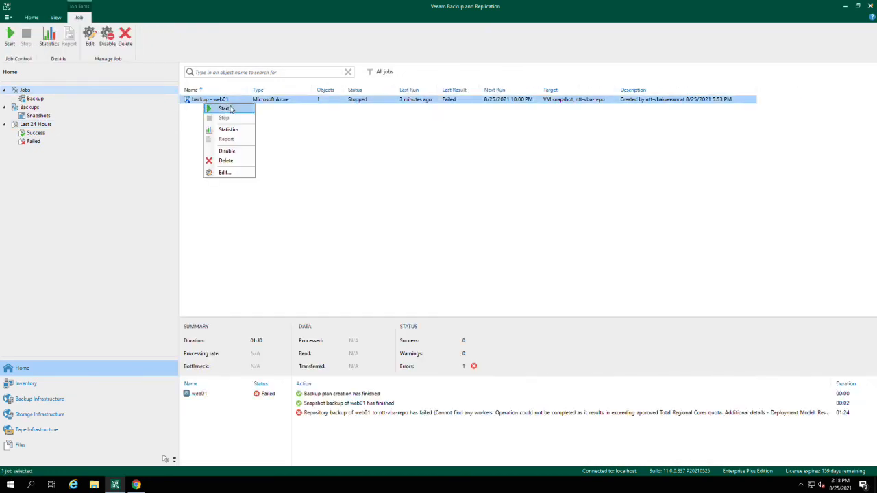
click(226, 110)
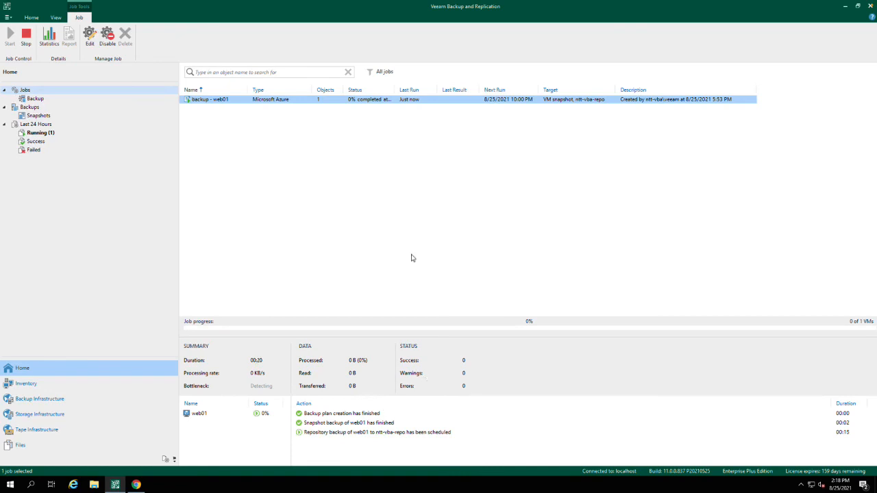
- Check the successful and running sessions for web01's backup progress and return to the Veeam Backup for Microsoft Azure overview
click(26, 141)
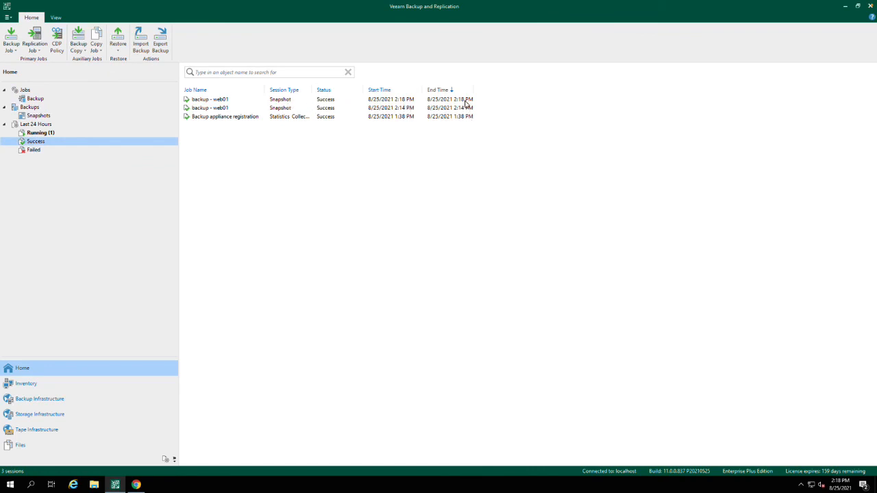
click(39, 134)
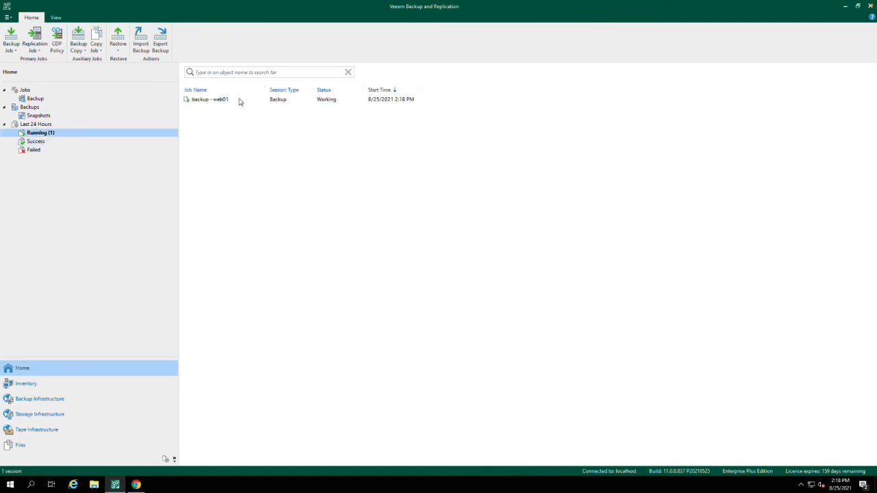
click(233, 100)
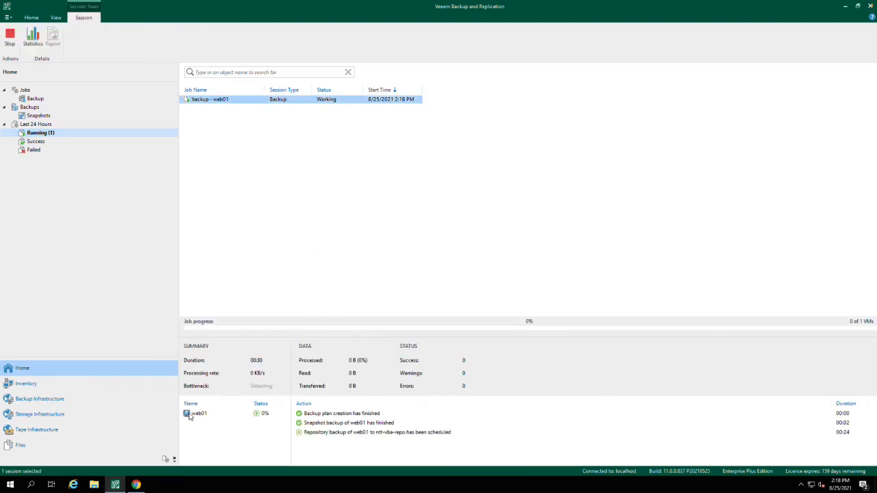
click(192, 413)
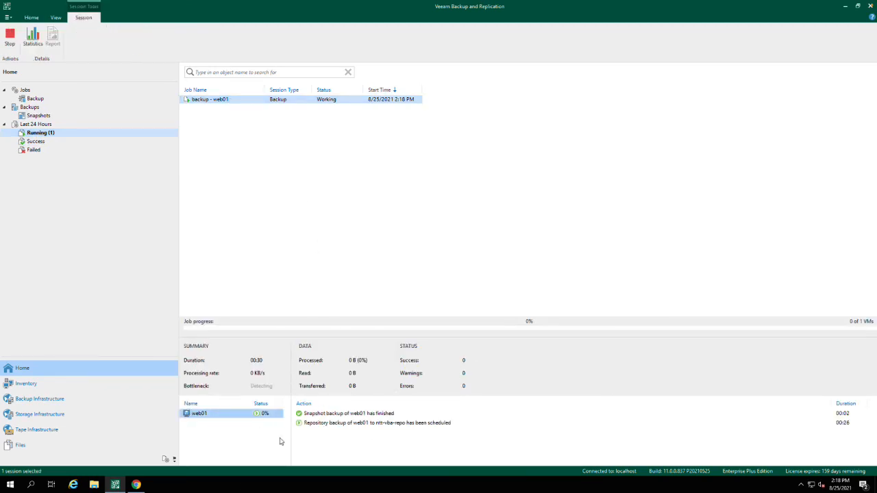
click(137, 485)
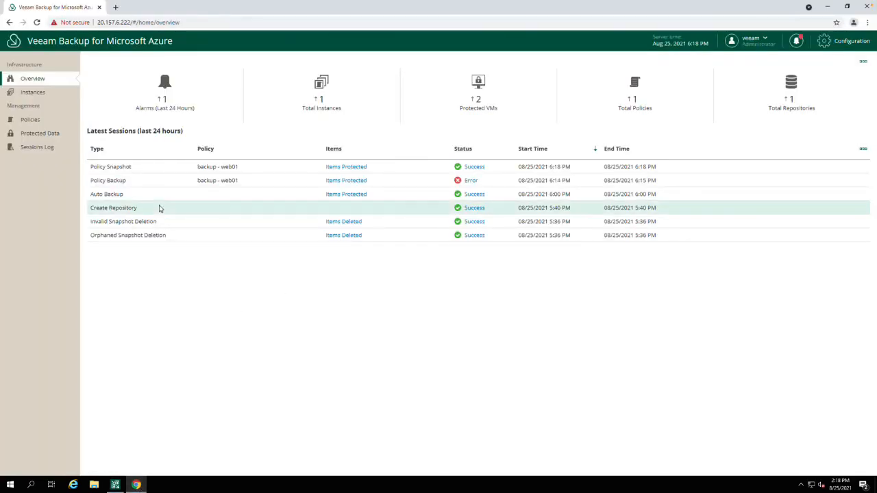
- Review the protected instances and inspect the East US worker instance in the appliance's worker configuration
click(33, 93)
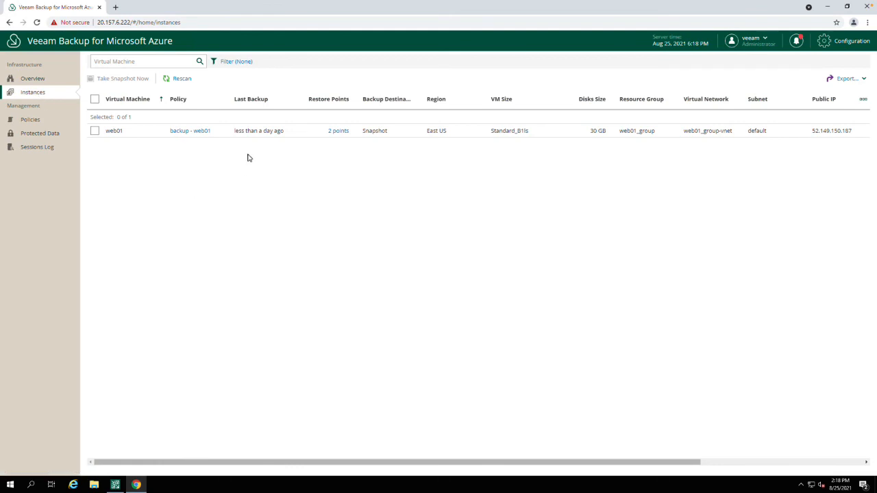
click(849, 40)
click(31, 148)
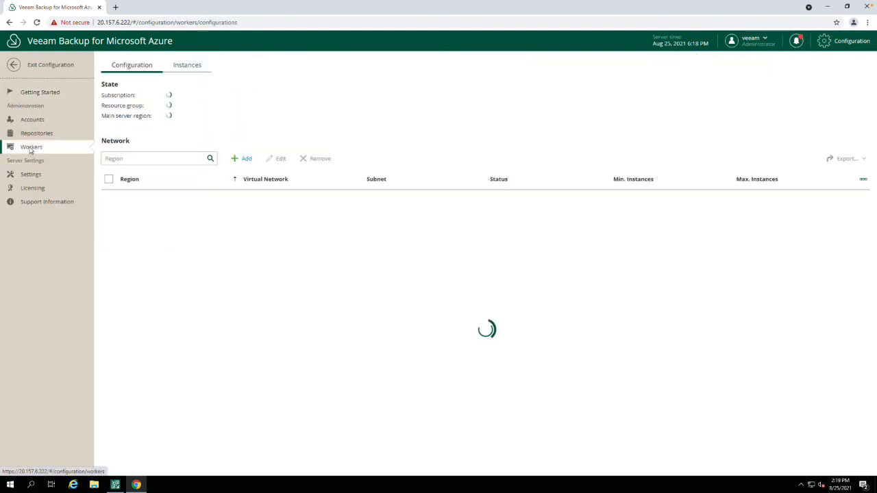
click(187, 65)
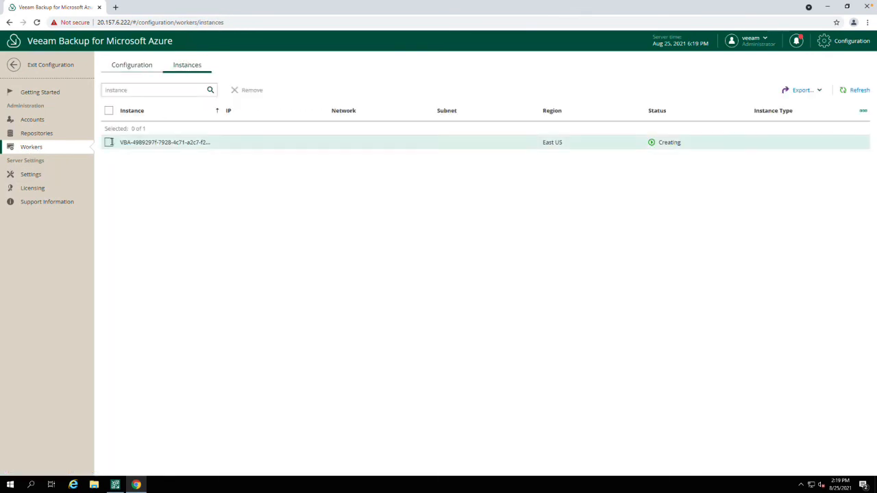
click(108, 143)
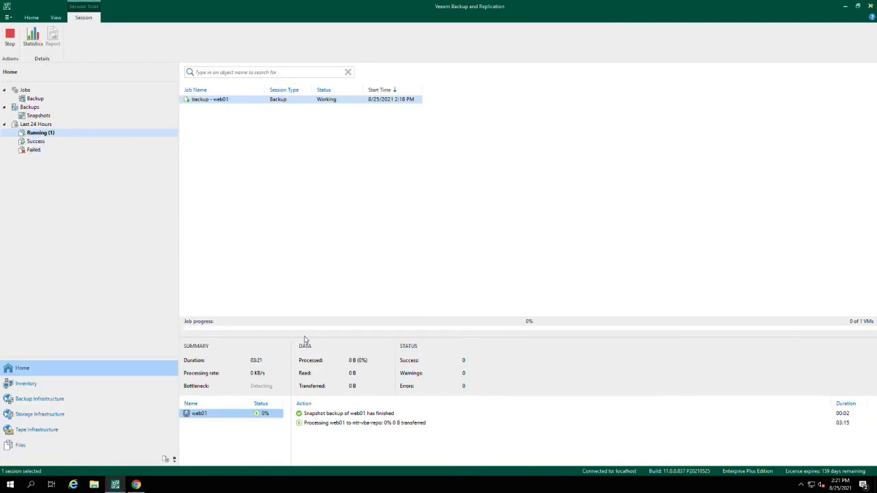
- Check web01's processing action in Veeam Backup and Replication and the worker instance's status in Veeam Backup for Microsoft Azure, and leave the configuration
click(321, 425)
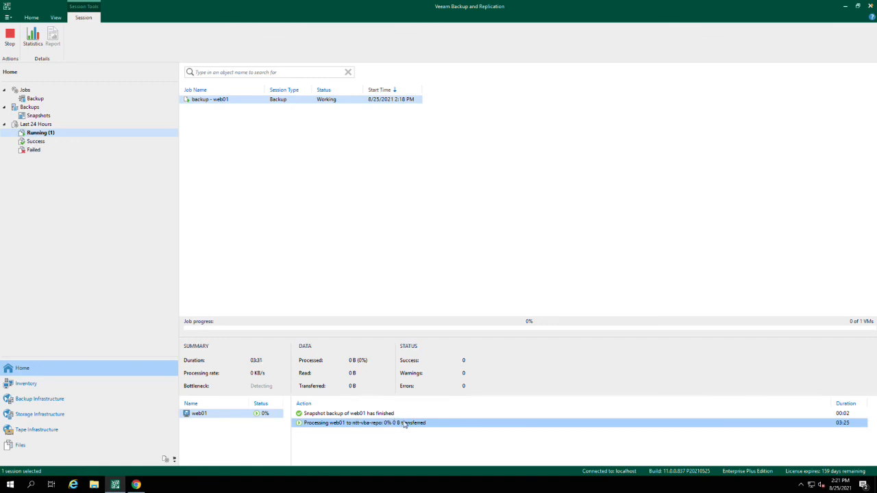
click(137, 484)
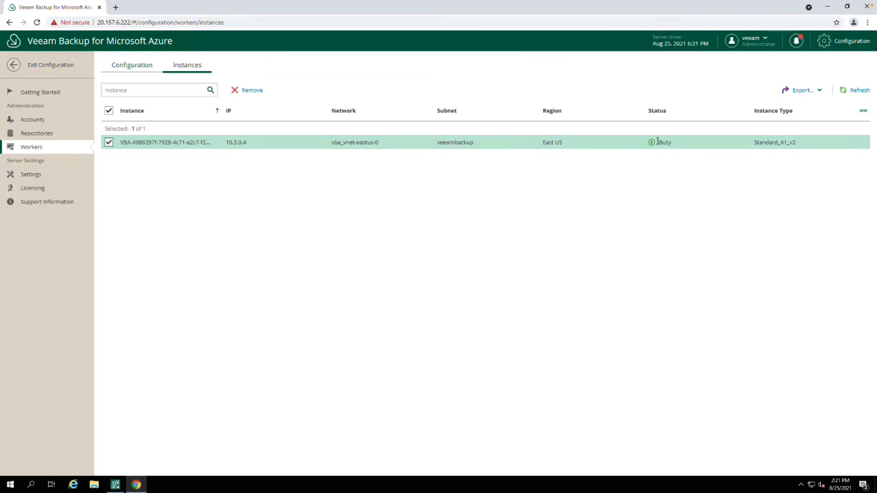
click(14, 65)
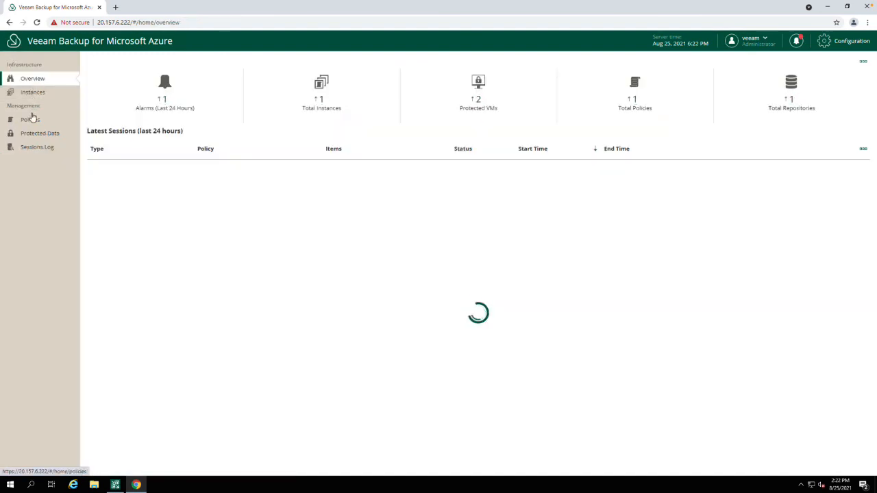
- Examine the running Policy Backup session log of backup - web01 and compare its progress with Veeam Backup and Replication
click(31, 118)
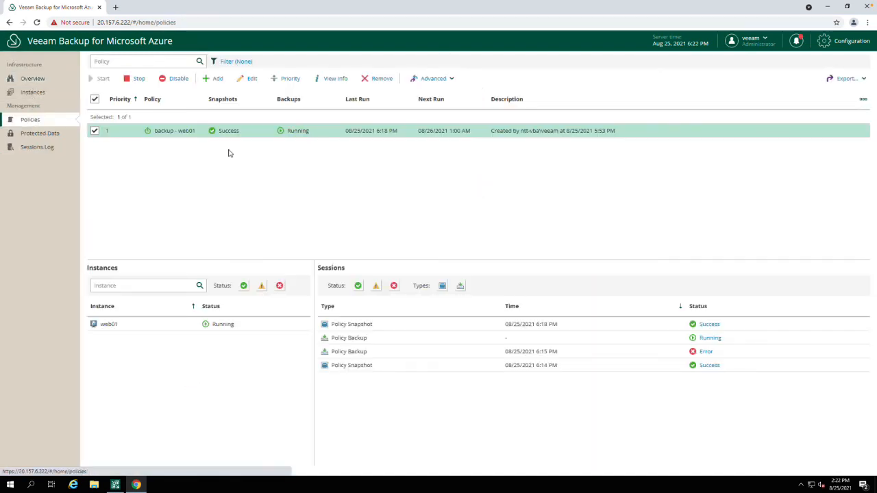
click(165, 323)
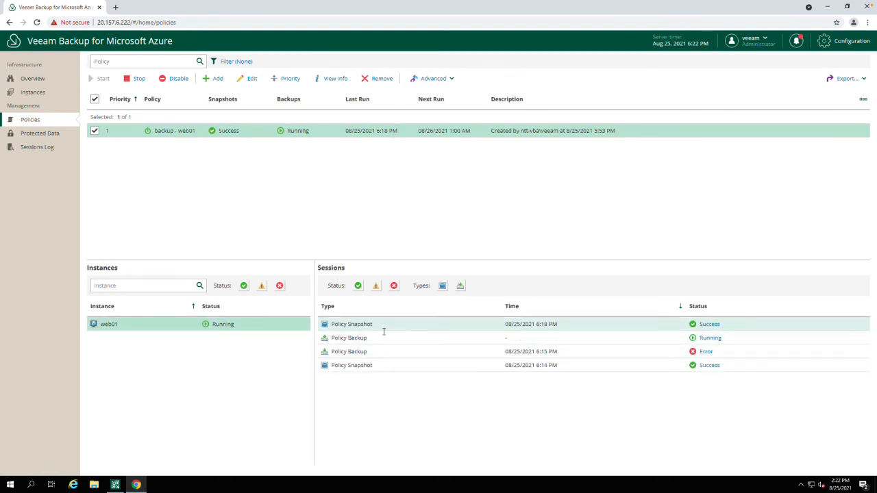
click(709, 339)
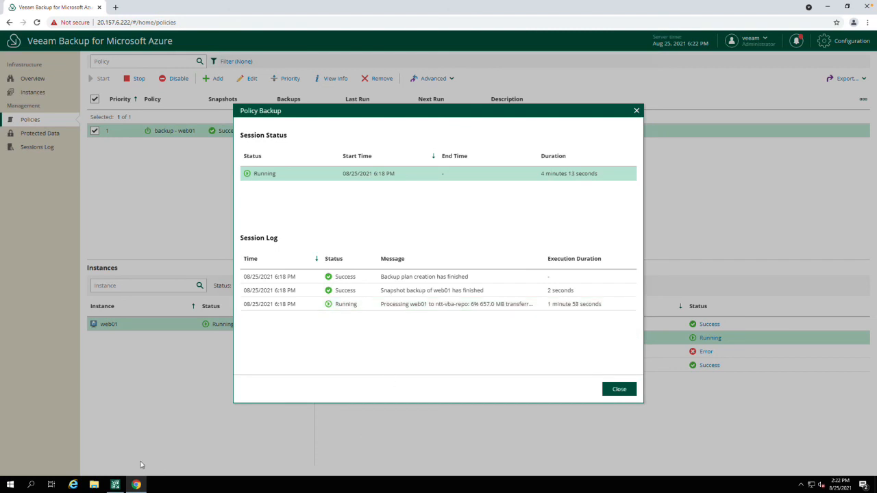
click(116, 484)
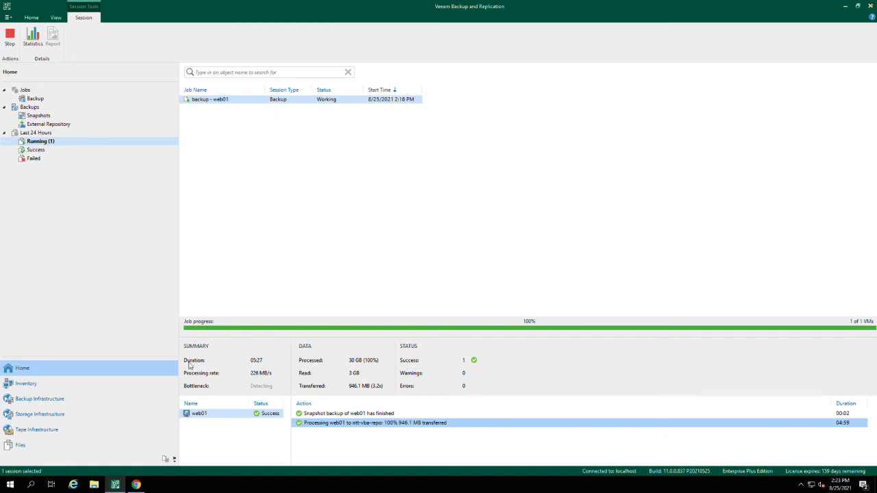
click(137, 485)
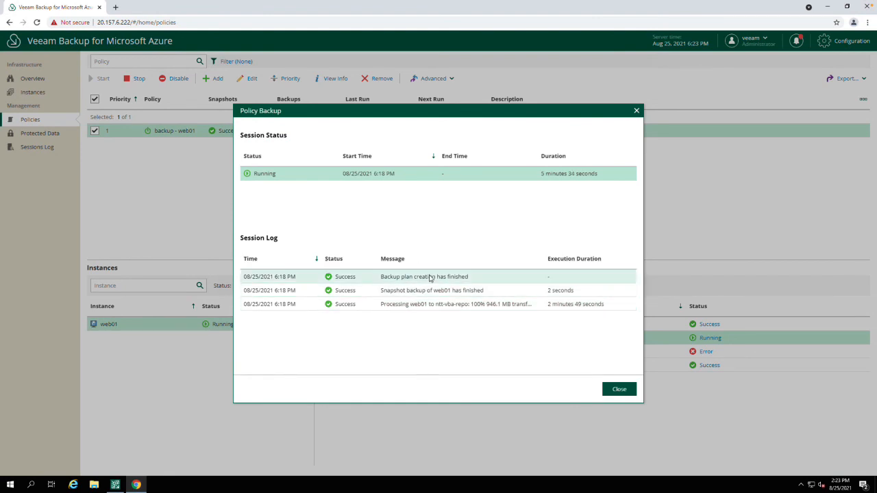
click(619, 389)
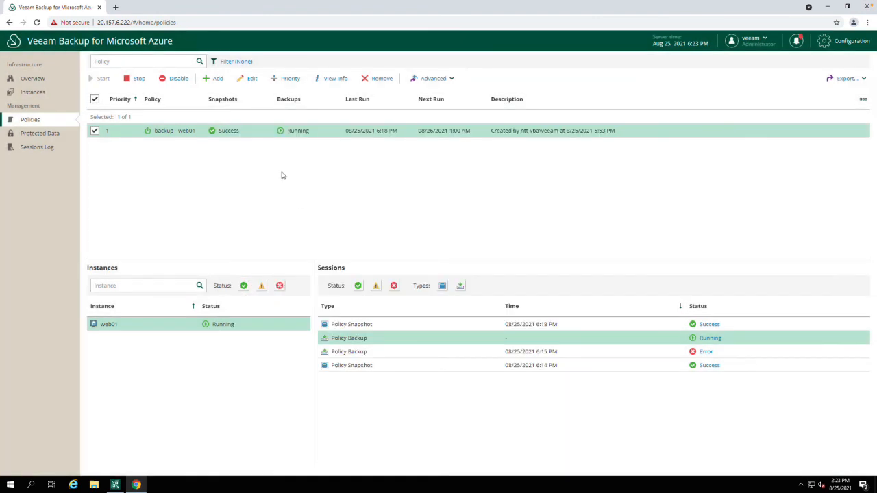
- Recheck the worker instance's status in the appliance configuration and review the backup - web01 policy's snapshot and backup results
click(847, 42)
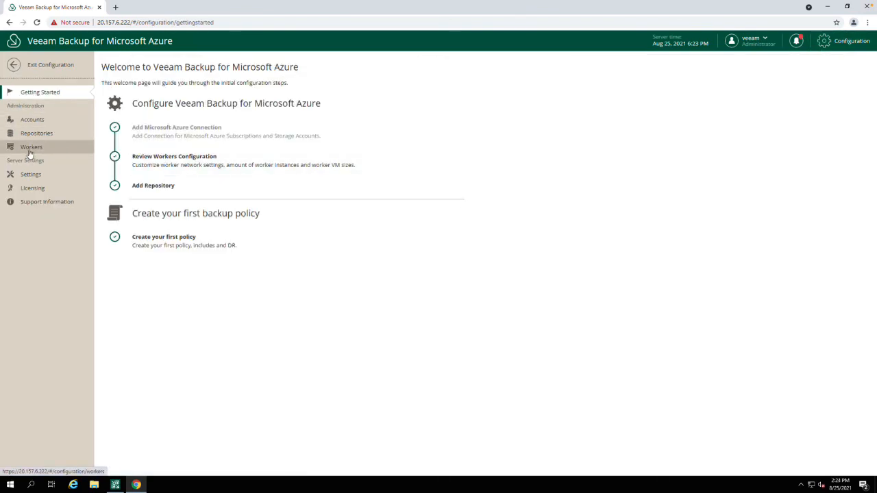
click(29, 149)
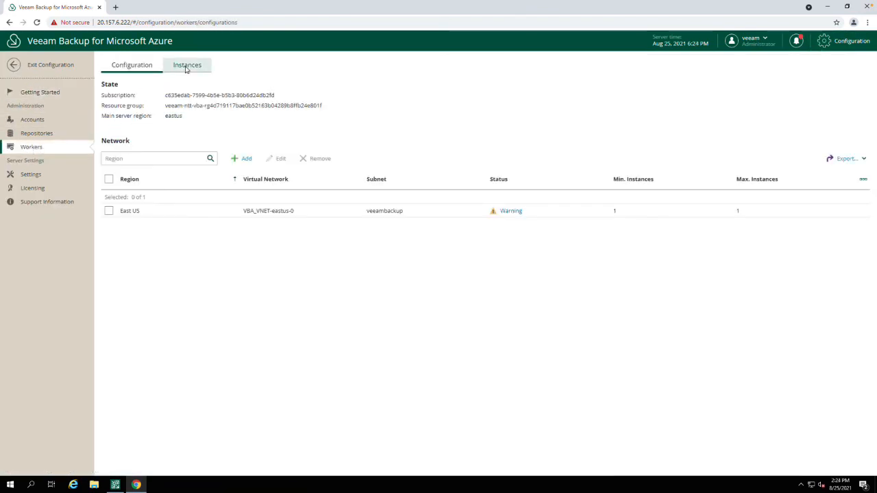
click(185, 69)
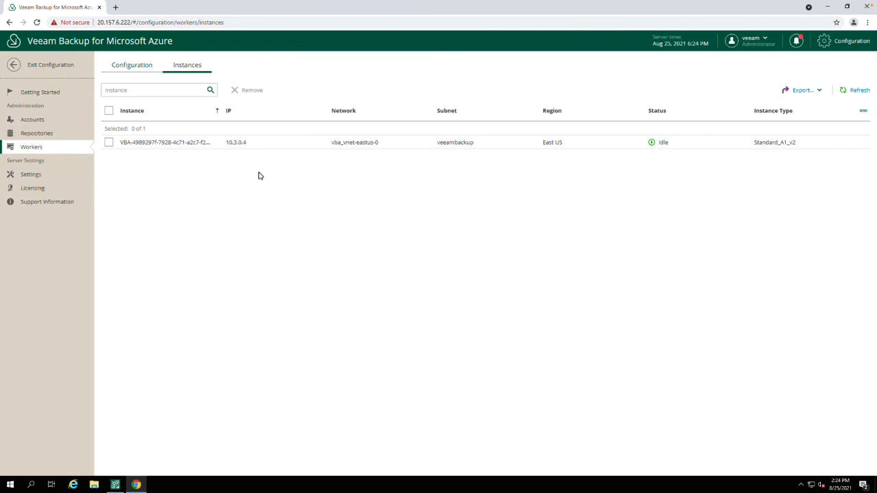
click(15, 64)
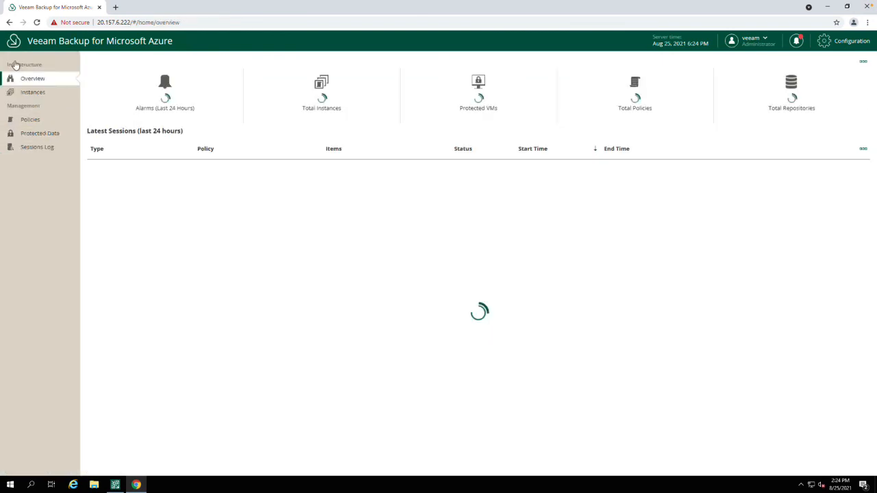
click(24, 119)
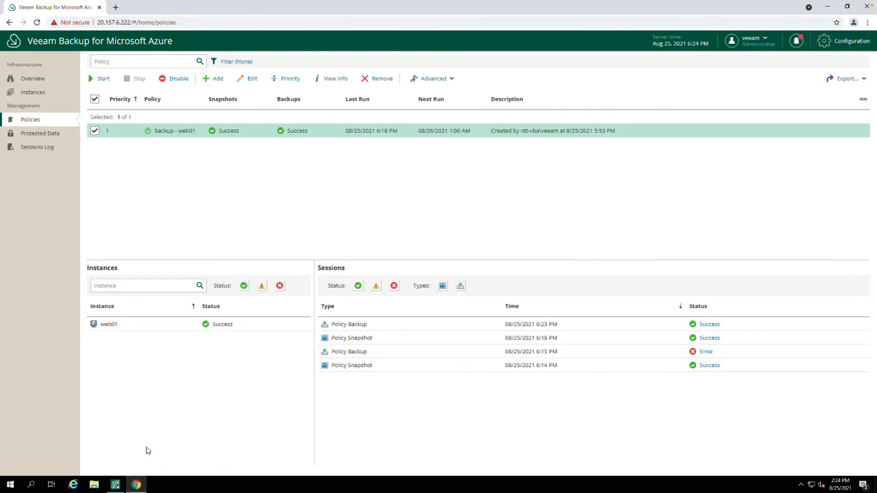
- Switch to Veeam Backup and Replication and inspect the successful backup and snapshot sessions of backup - web01 from the last 24 hours
click(115, 484)
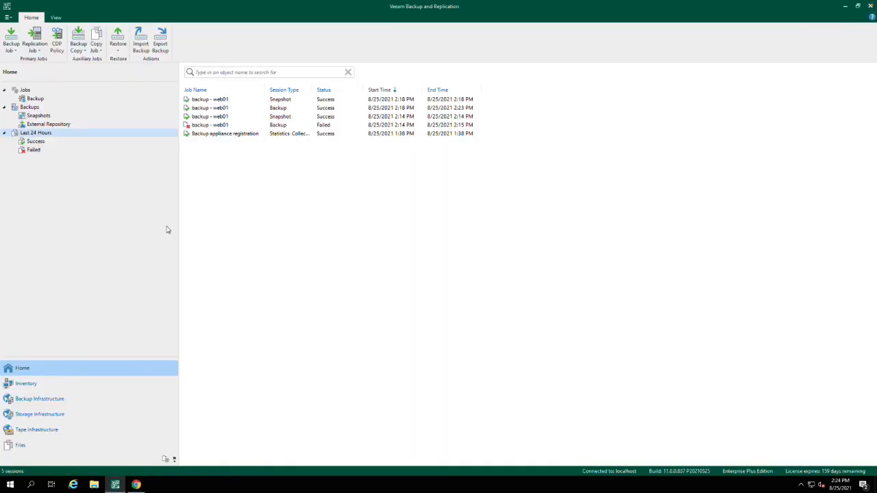
click(35, 142)
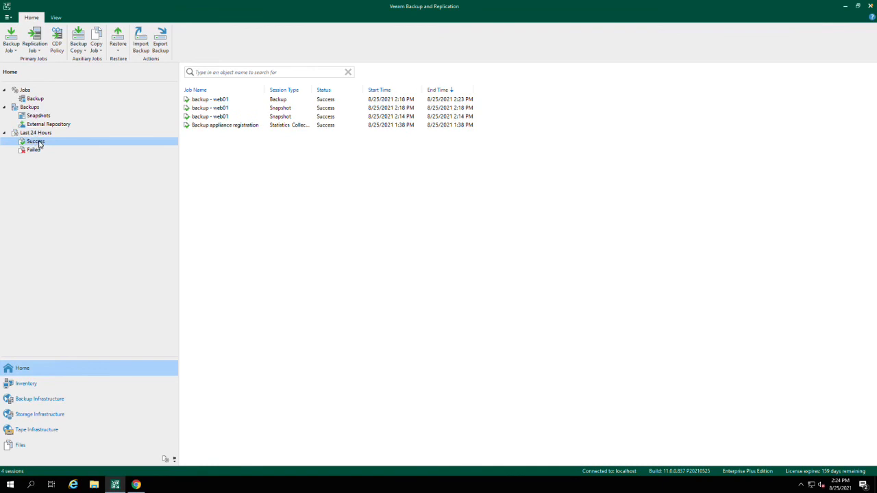
click(280, 103)
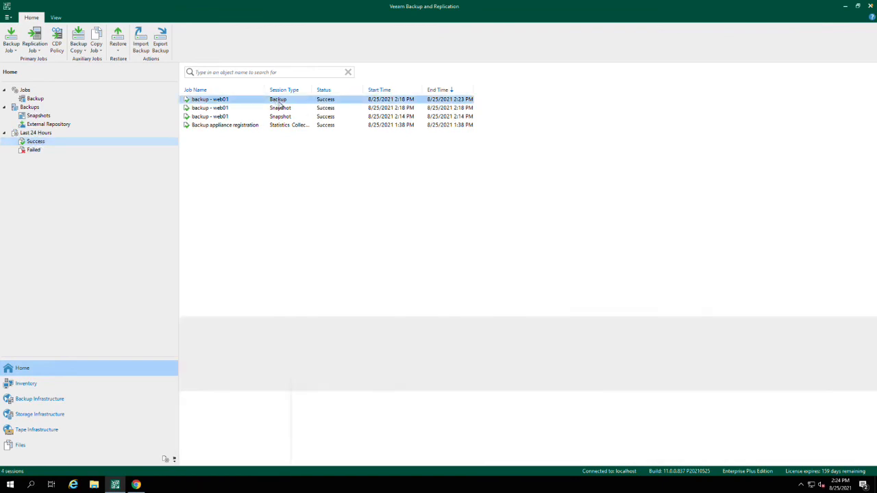
click(279, 111)
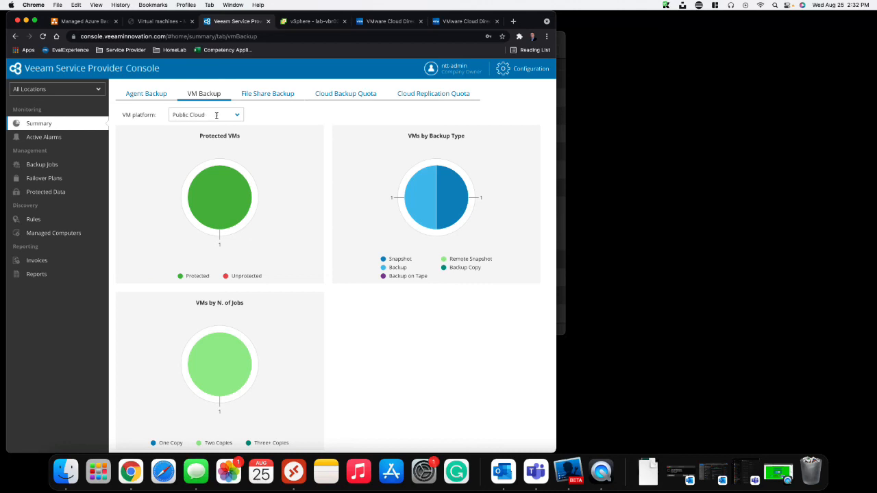
- Examine the Public Cloud VM backup summary charts in Veeam Service Provider Console for protected VMs, backup types and number of jobs
mouse_move(211, 219)
scroll(211, 316, down, 1)
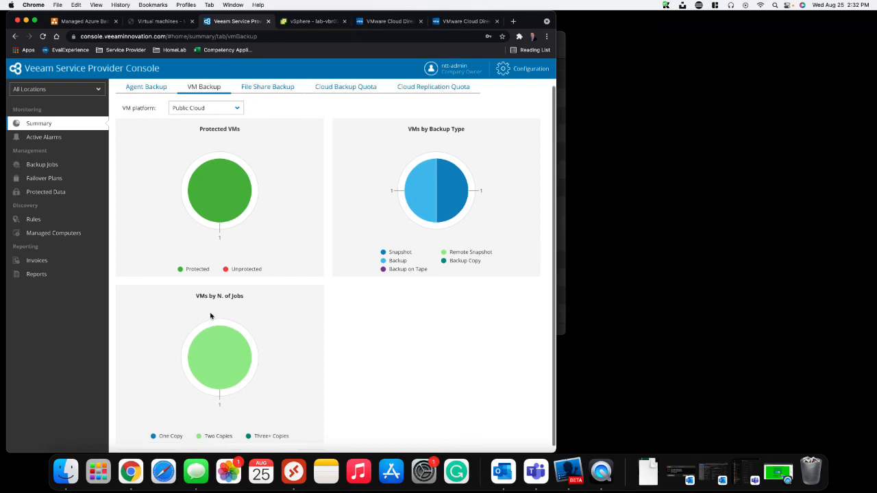
scroll(210, 316, down, 1)
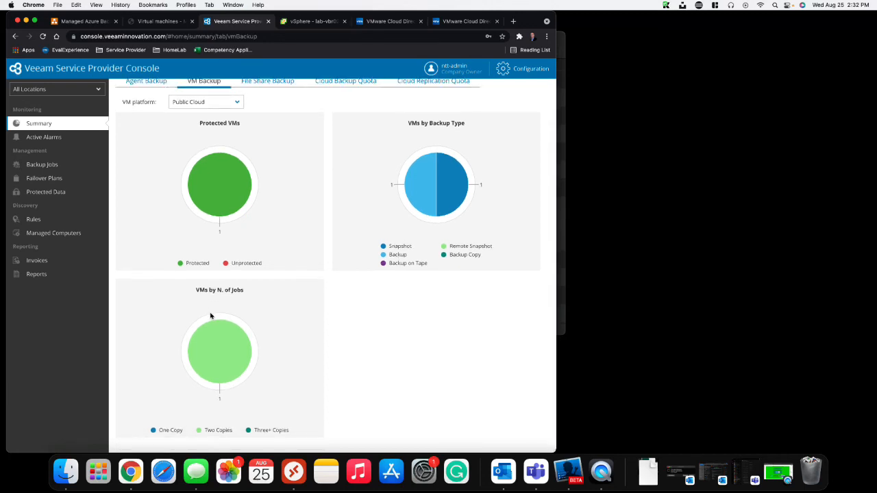
scroll(210, 315, up, 1)
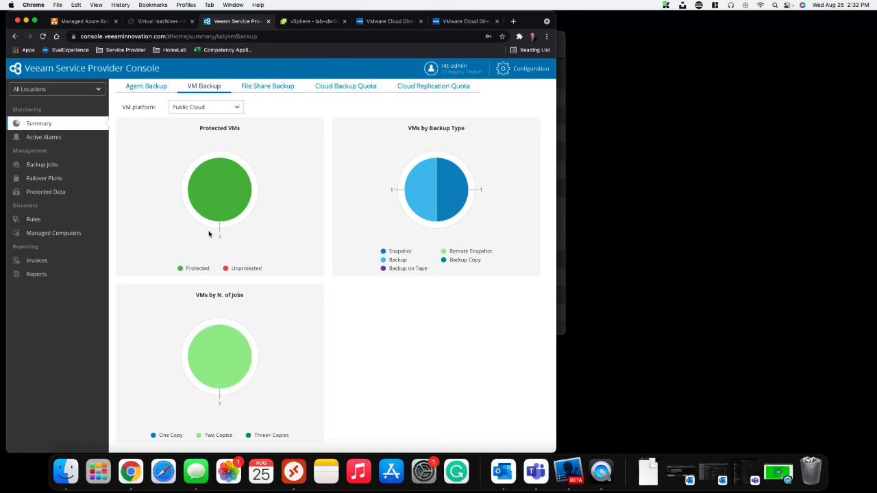
mouse_move(222, 180)
mouse_move(445, 154)
mouse_move(423, 188)
mouse_move(453, 187)
mouse_move(215, 339)
- Show the backup jobs for public cloud virtual machines and review web01's last snapshot and backup status
click(58, 166)
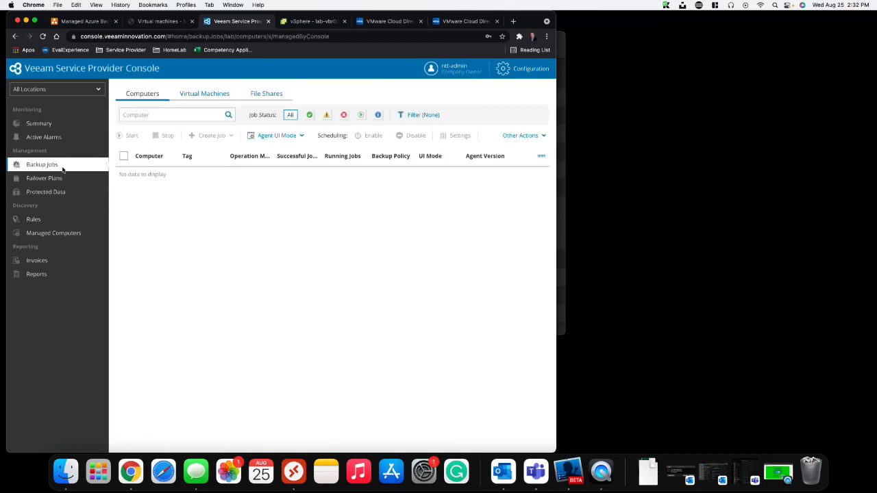
click(208, 95)
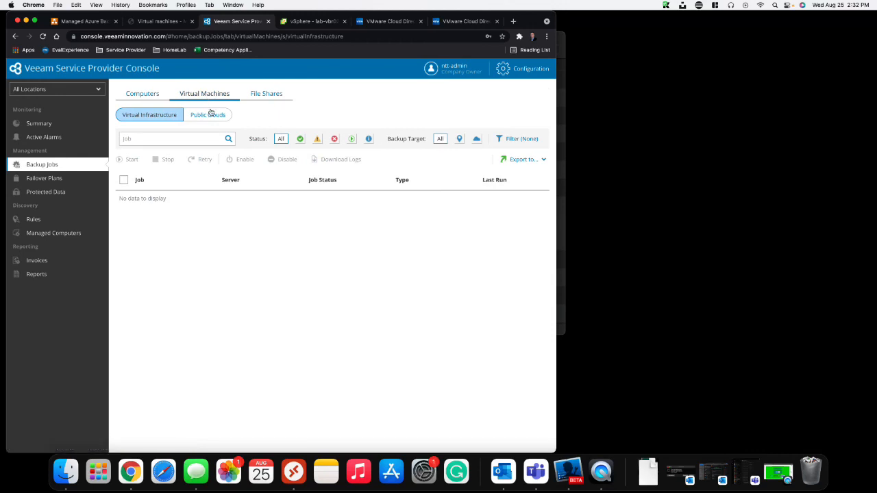
click(209, 115)
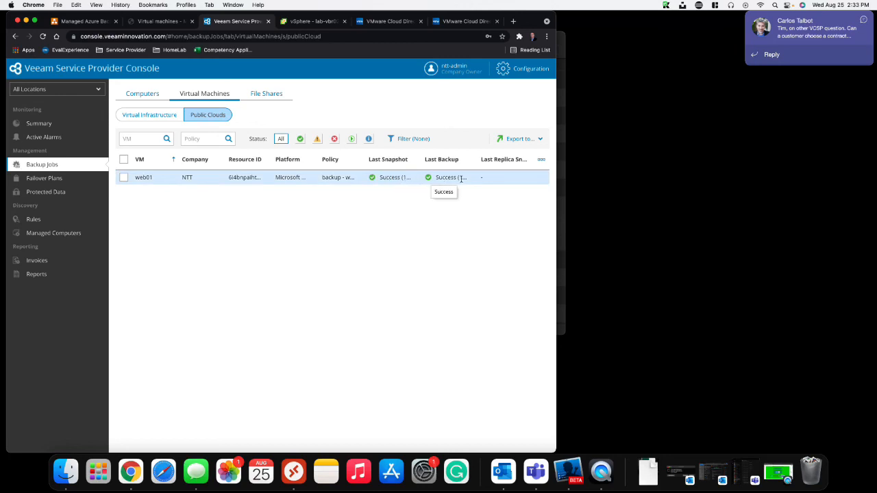
- Inspect web01's backups among the protected virtual machines, widening the window to show all columns, and return to the VM backup summary
click(46, 192)
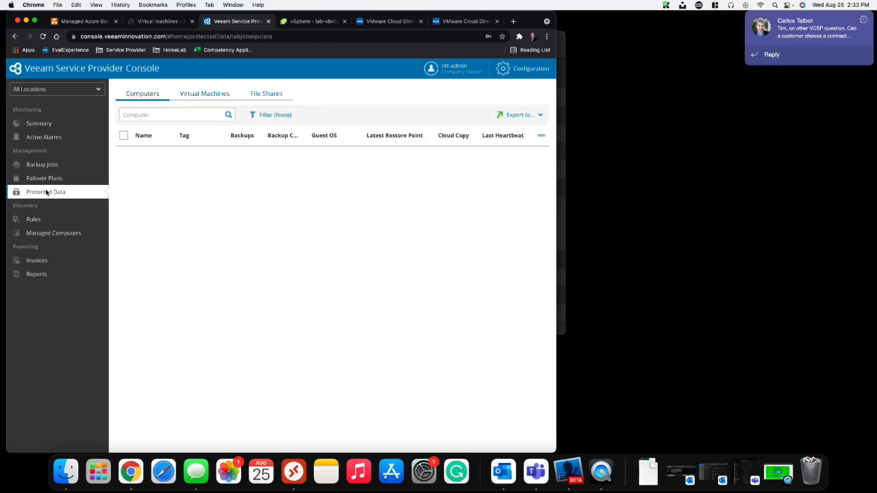
click(201, 94)
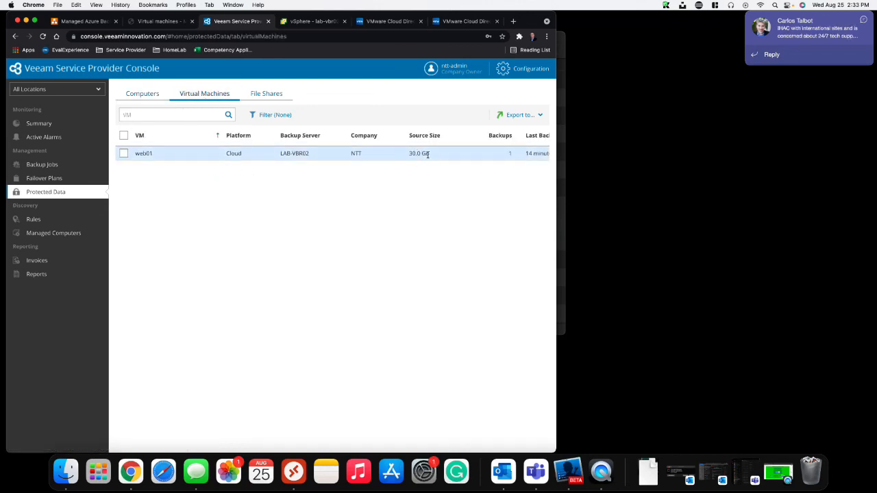
drag(556, 203, 594, 212)
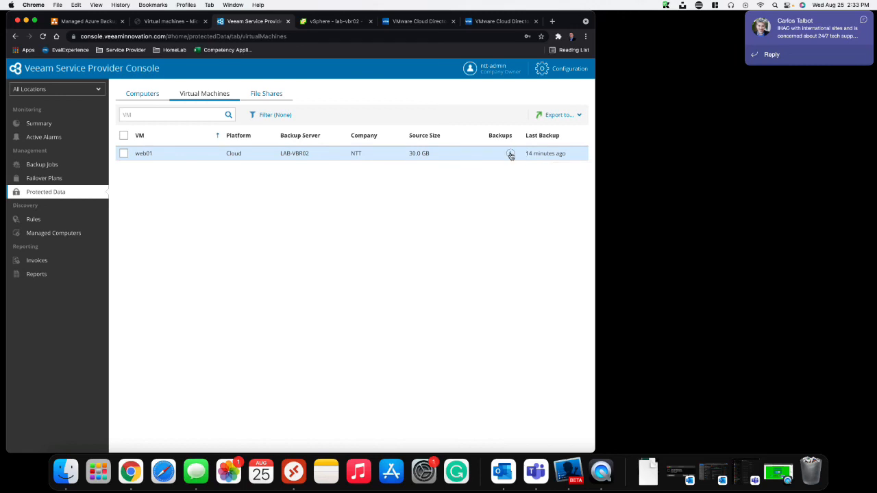
click(511, 155)
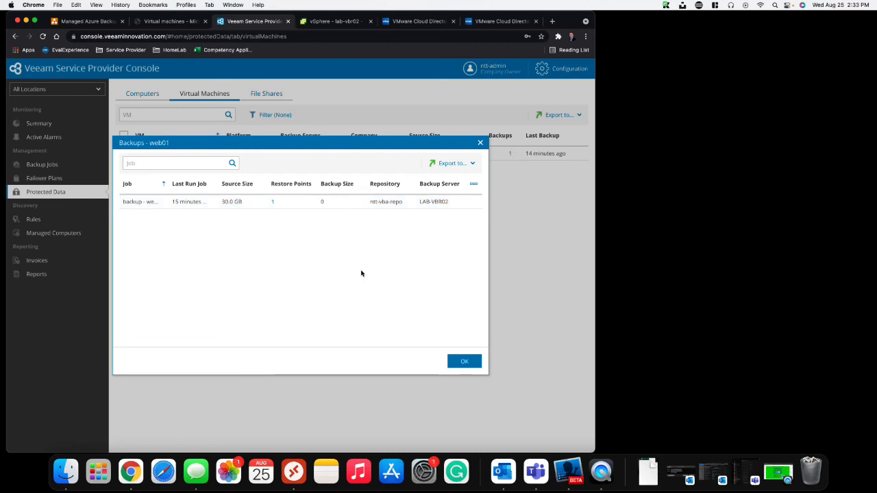
click(466, 362)
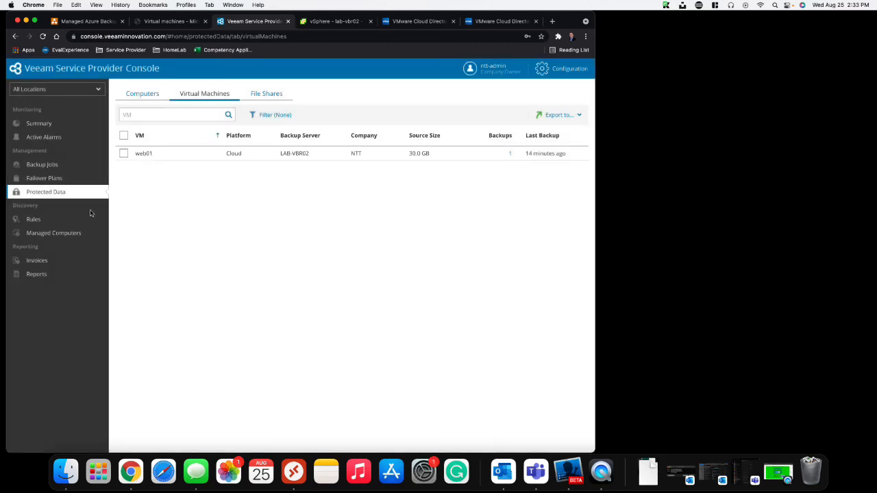
click(39, 125)
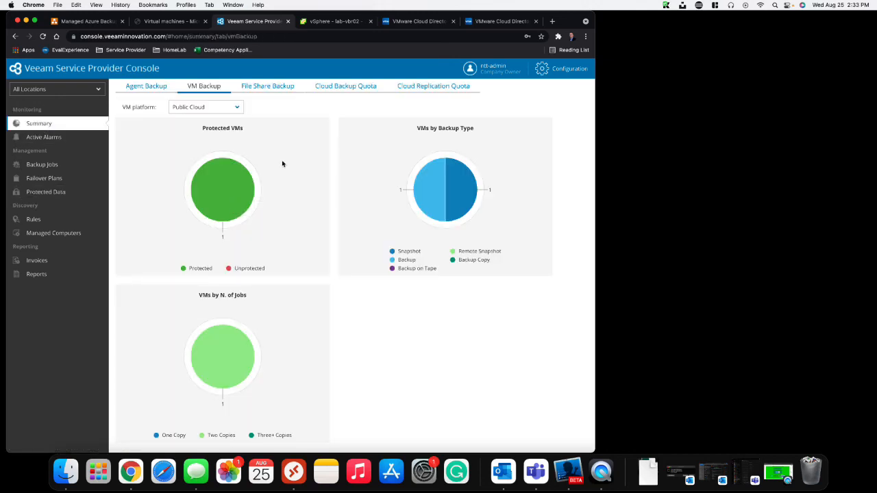